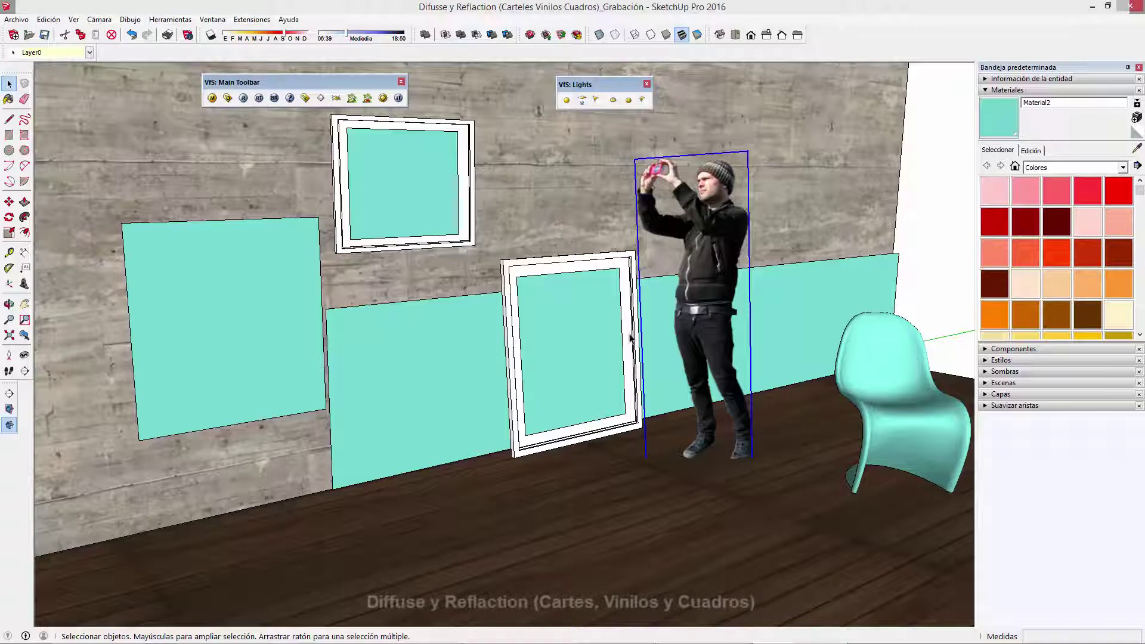
Step: Collapse the Materiales tray section, clear the selection, and orbit around the concrete wall
click(987, 90)
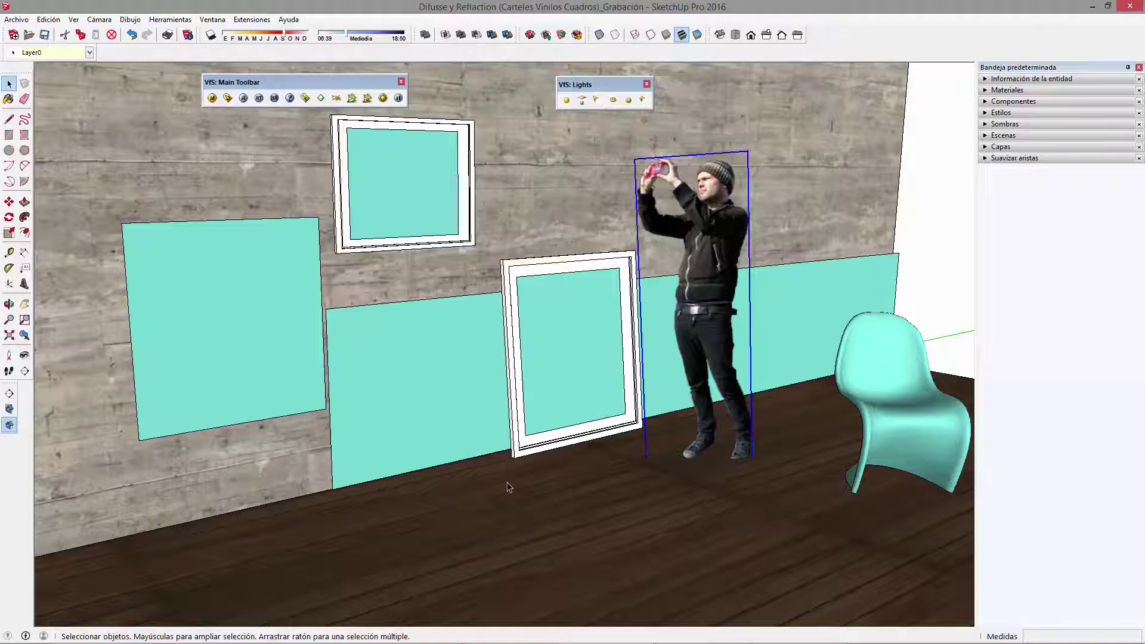
click(904, 299)
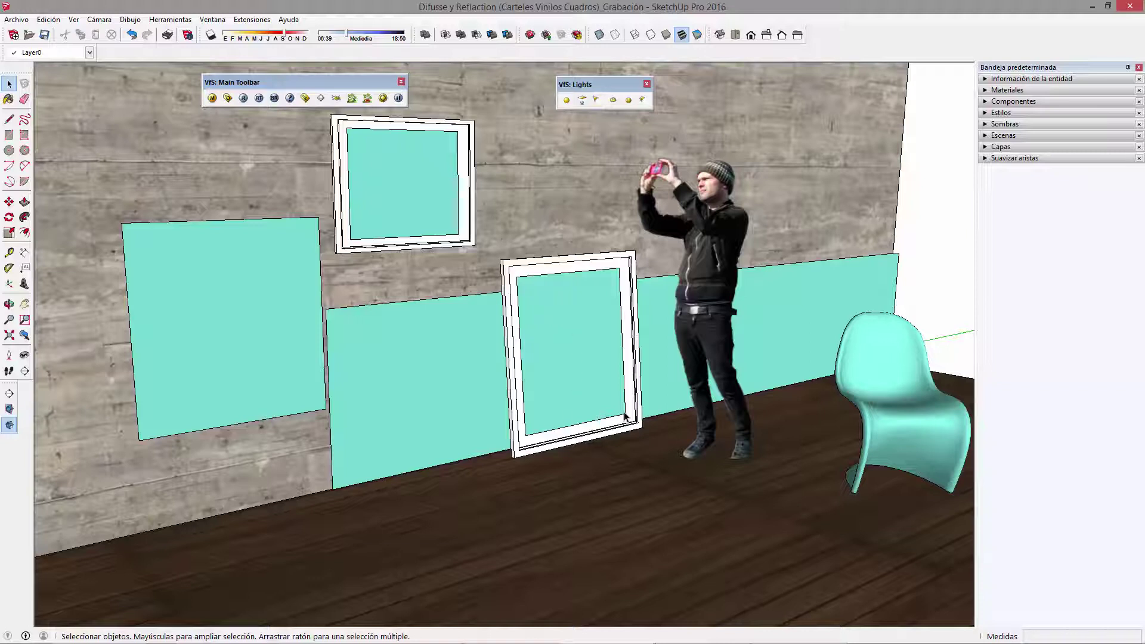
mouse_move(625, 416)
middle_down()
mouse_move(762, 419)
mouse_move(716, 409)
middle_up()
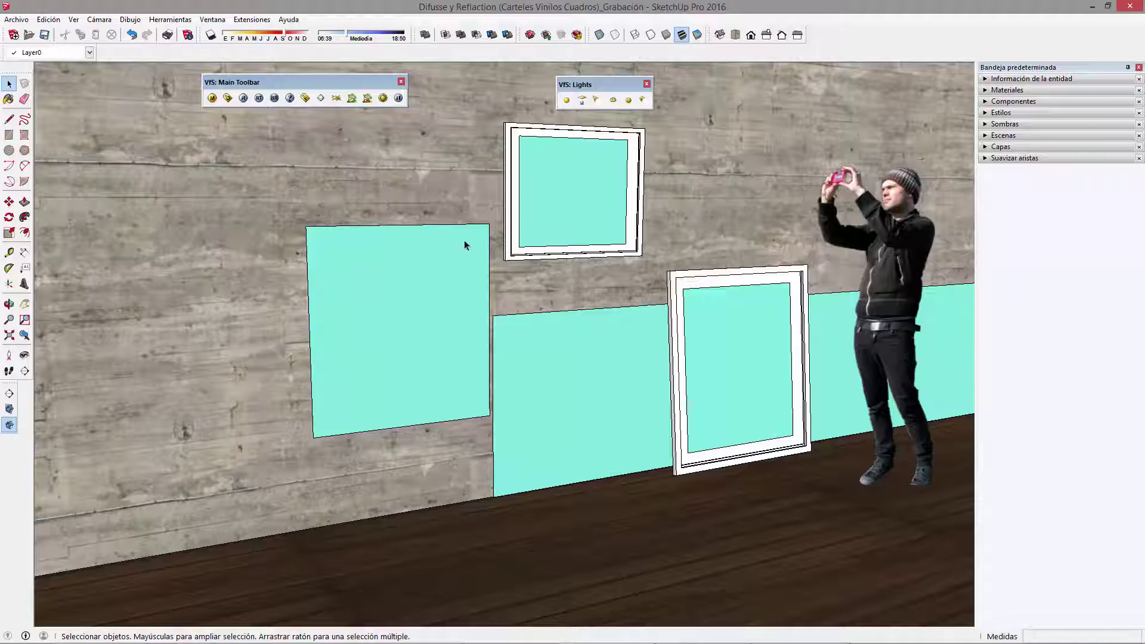
Step: Draw a rectangular face on the wall left of the cyan panels
mouse_move(624, 288)
middle_down()
mouse_move(425, 302)
mouse_move(545, 283)
middle_up()
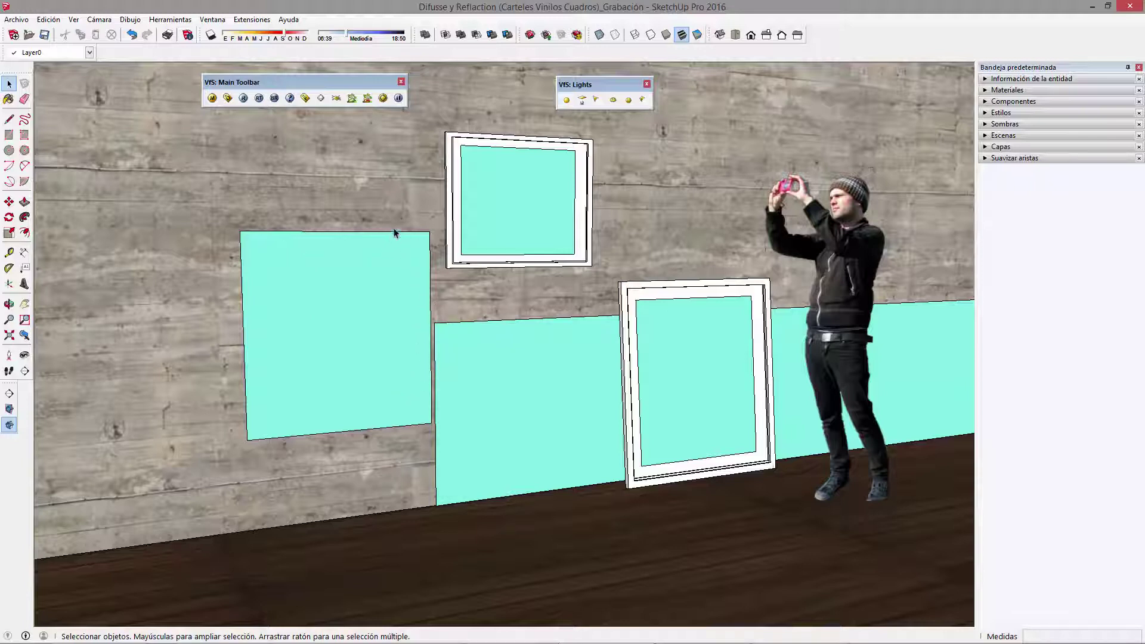
mouse_move(367, 335)
middle_down()
mouse_move(384, 429)
mouse_move(634, 396)
mouse_move(652, 377)
middle_up()
scroll(652, 377, up, 1)
key(r)
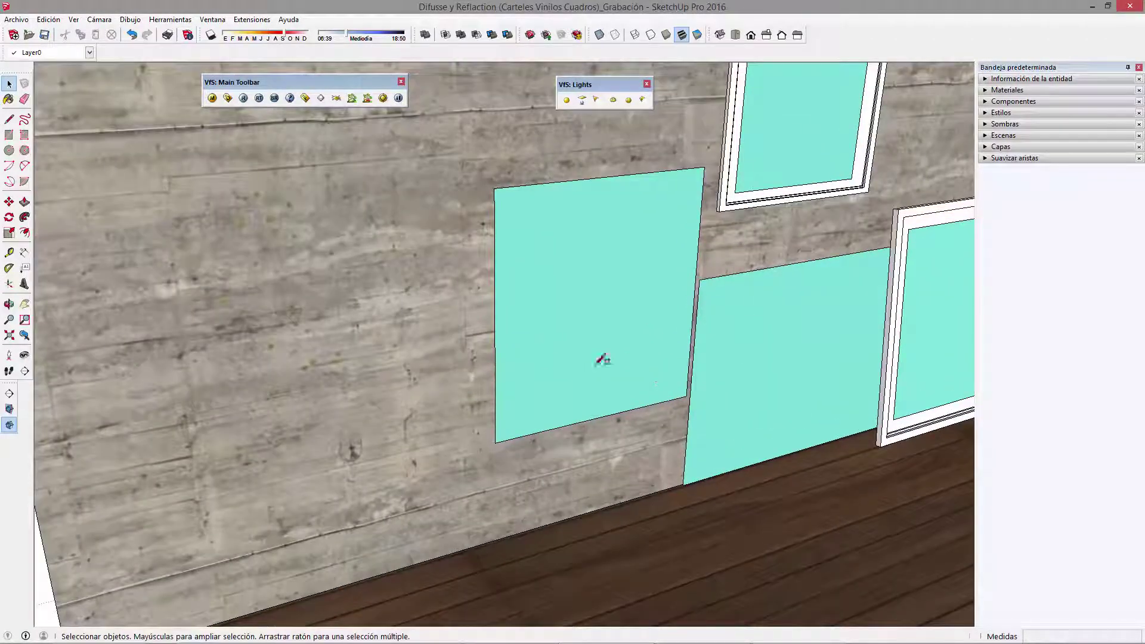
click(187, 184)
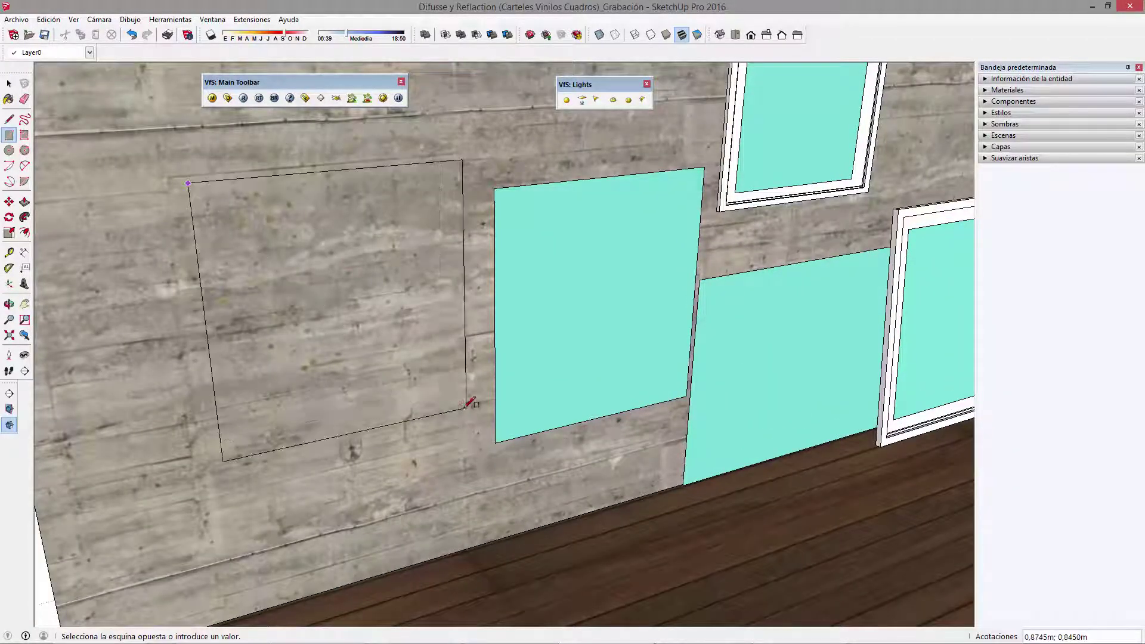
click(467, 403)
Step: Orbit around the new rectangle and select its face
mouse_move(511, 432)
middle_down()
mouse_move(458, 405)
mouse_move(269, 358)
mouse_move(500, 360)
mouse_move(486, 384)
mouse_move(493, 370)
middle_up()
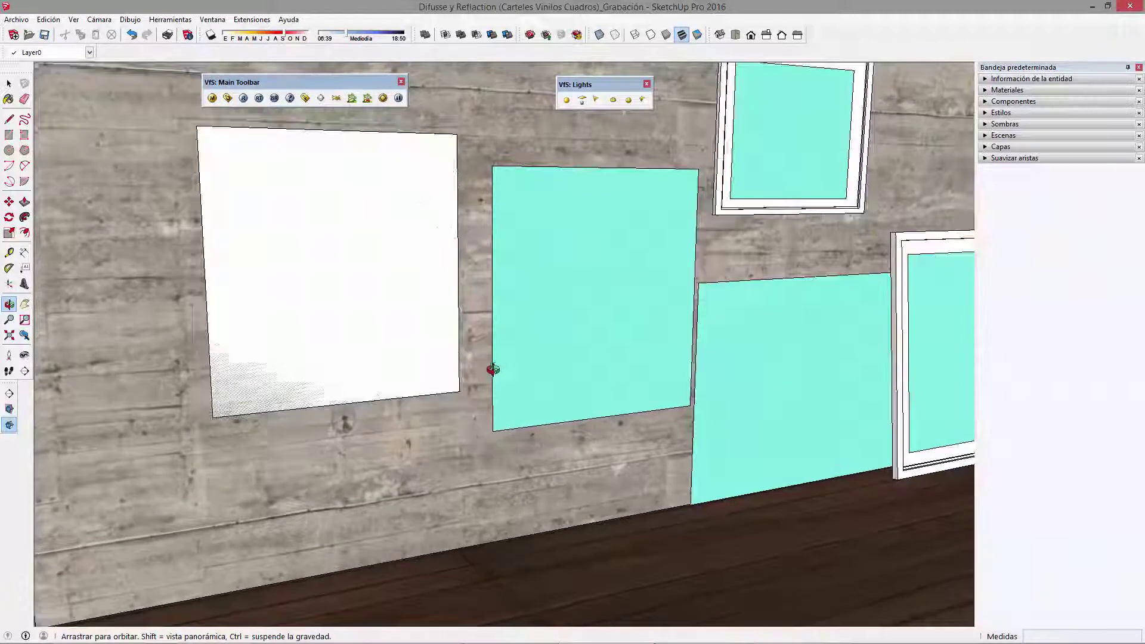
middle_drag(422, 276, 427, 289)
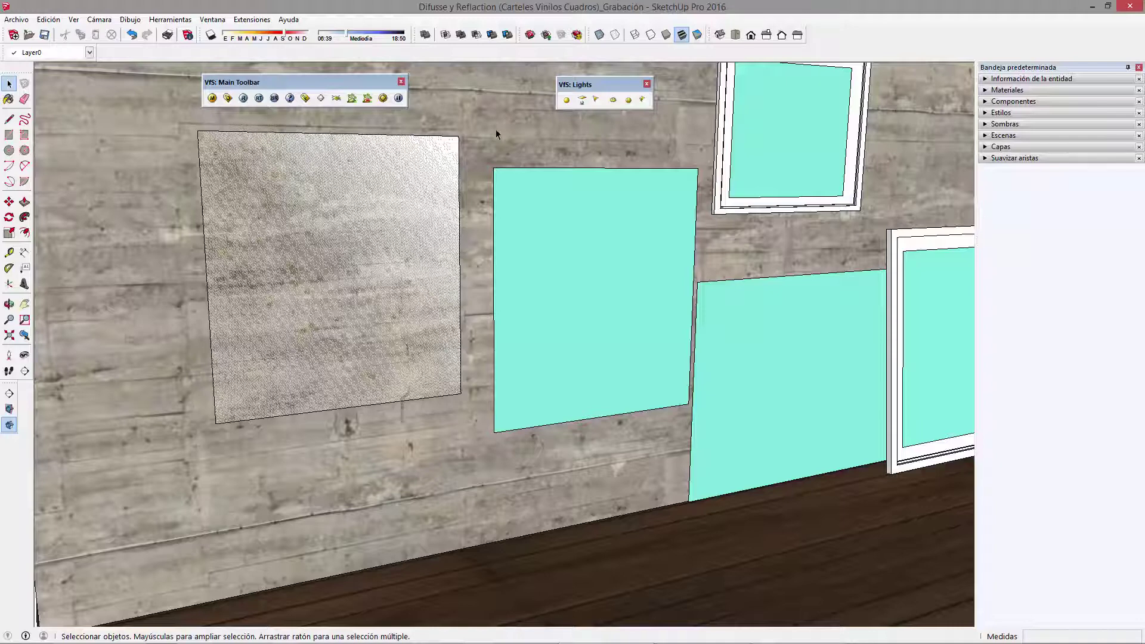
middle_drag(452, 217, 437, 220)
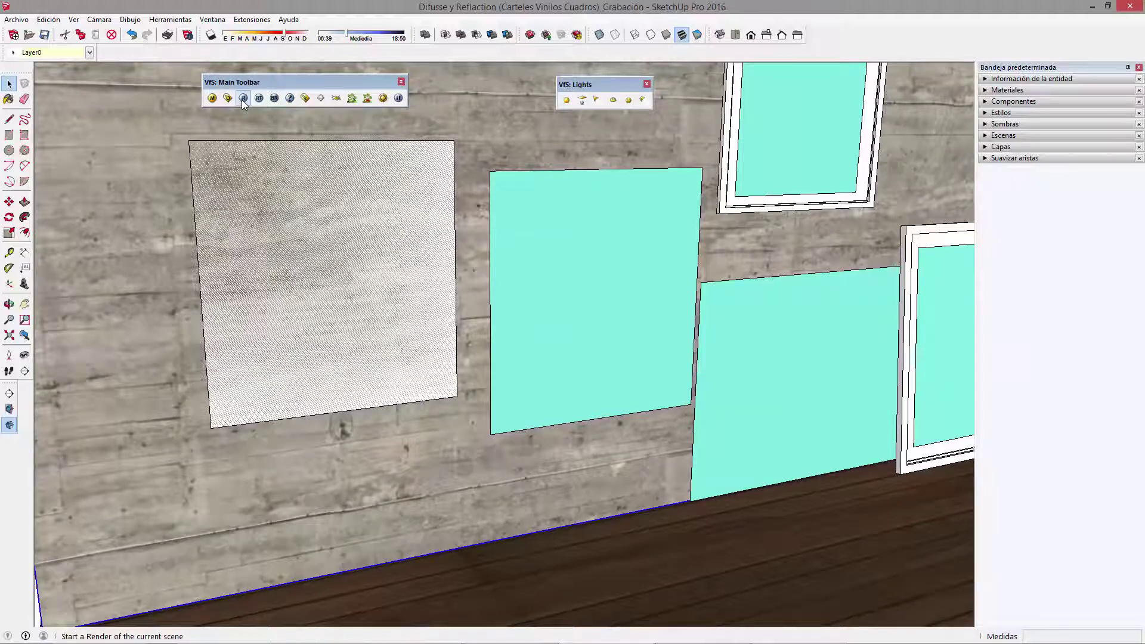
mouse_move(305, 271)
middle_down()
mouse_move(312, 259)
mouse_move(290, 264)
mouse_move(302, 281)
middle_up()
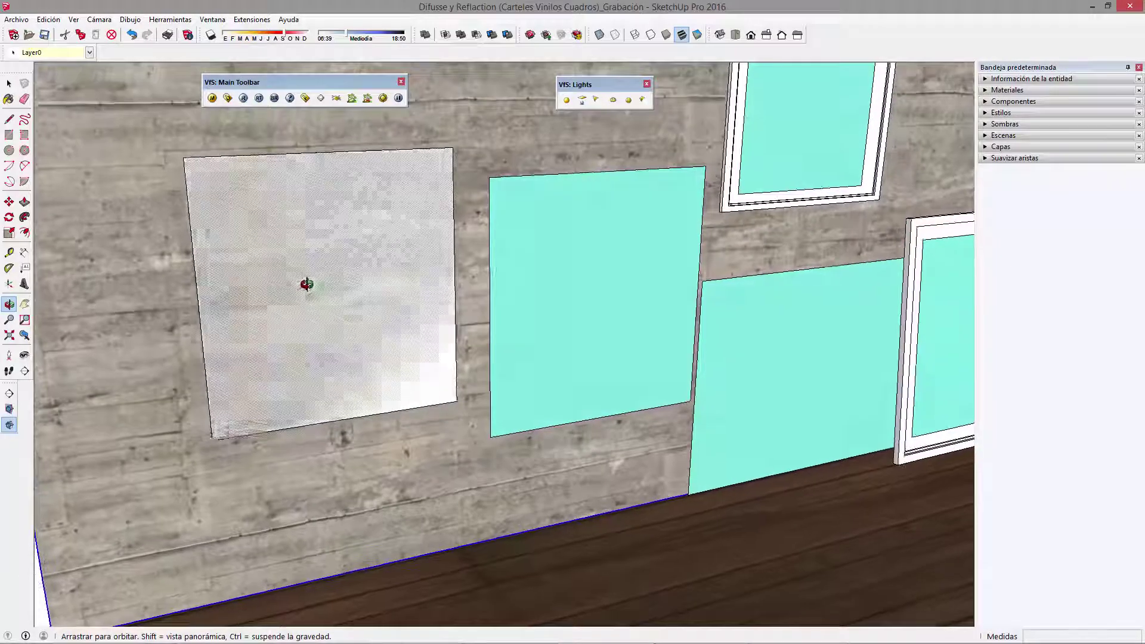
click(402, 304)
mouse_move(402, 308)
middle_down()
mouse_move(409, 317)
mouse_move(455, 269)
mouse_move(536, 281)
mouse_move(524, 268)
mouse_move(558, 314)
middle_up()
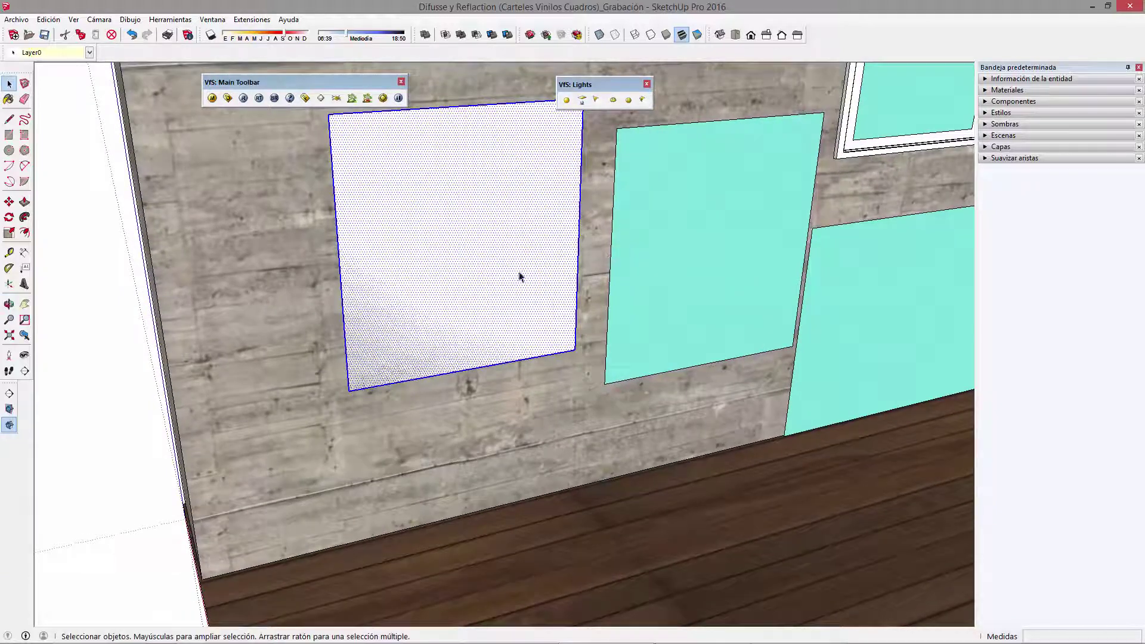
Step: Move the new white face 0.01 m along the wall
key(m)
click(568, 507)
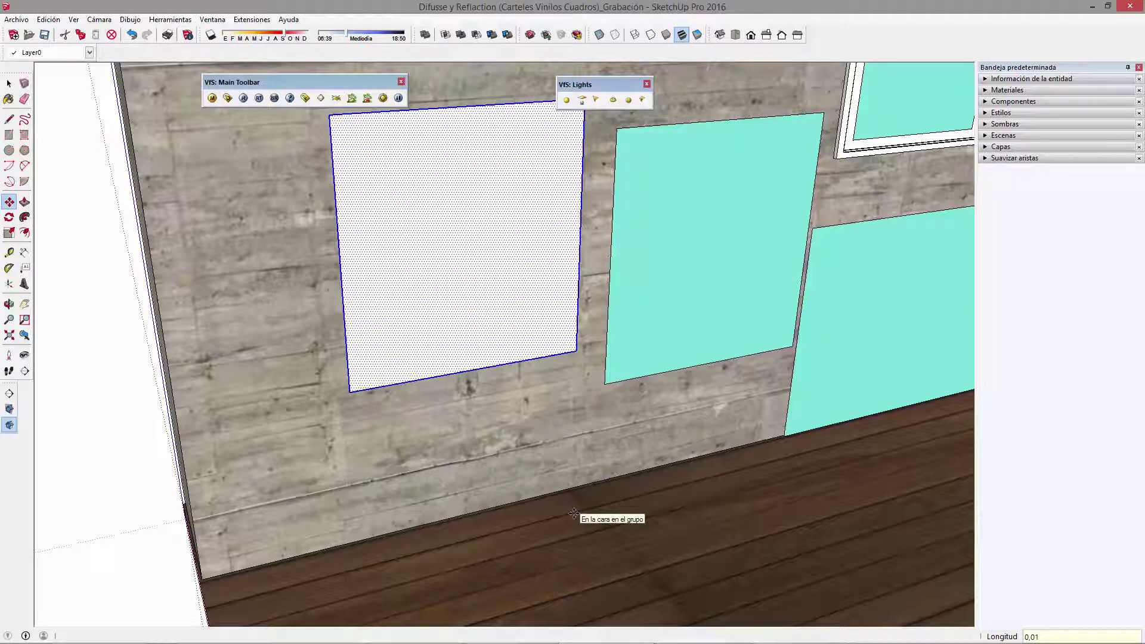
key(space)
mouse_move(573, 513)
middle_down()
mouse_move(566, 212)
mouse_move(723, 224)
mouse_move(792, 199)
mouse_move(477, 136)
mouse_move(690, 422)
mouse_move(605, 288)
mouse_move(618, 313)
mouse_move(718, 288)
mouse_move(576, 331)
middle_up()
scroll(576, 331, down, 2)
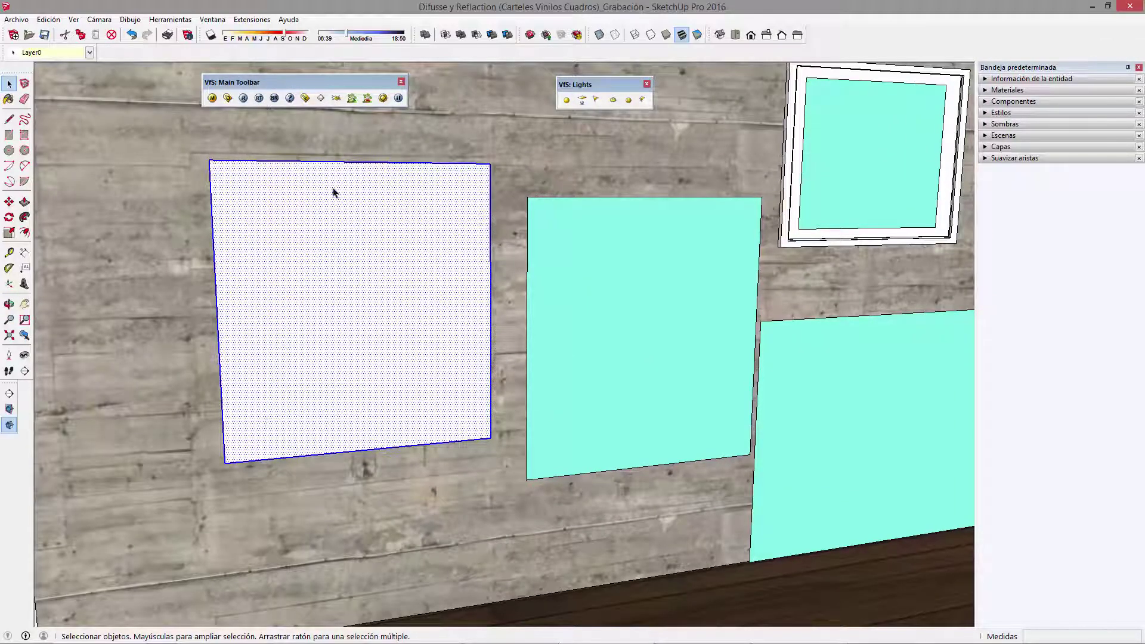
Step: Deselect the white face and orbit to a frontal view of the wall
mouse_move(469, 258)
middle_down()
mouse_move(478, 302)
mouse_move(401, 294)
middle_up()
click(396, 295)
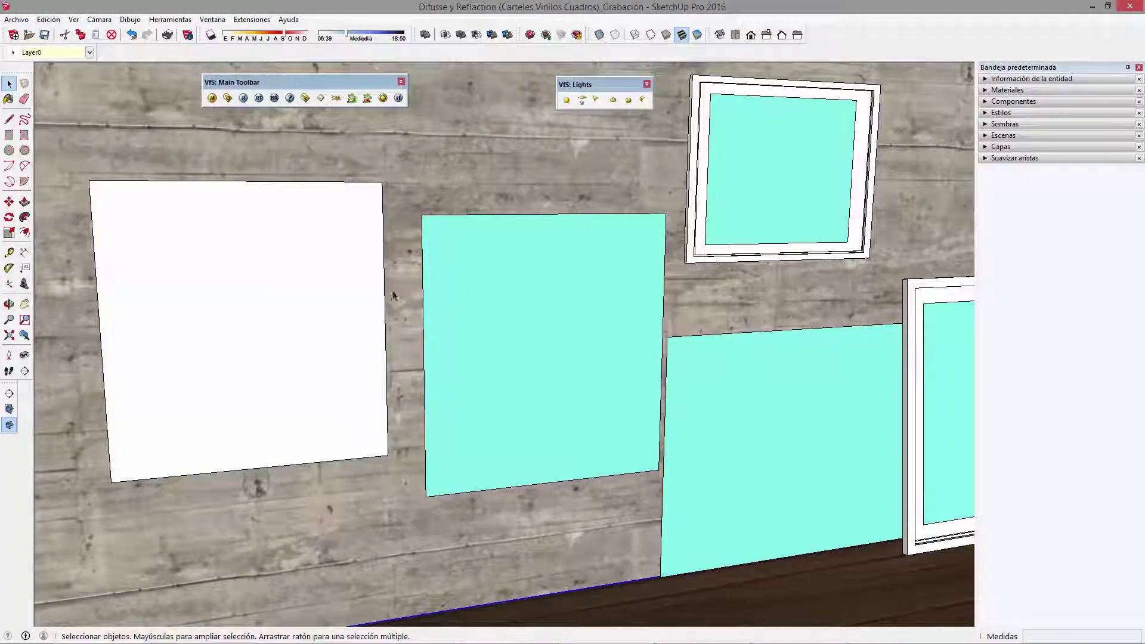
scroll(537, 340, down, 3)
mouse_move(670, 383)
middle_down()
mouse_move(467, 332)
mouse_move(455, 371)
mouse_move(418, 356)
mouse_move(396, 410)
middle_up()
Step: Delete the white square face, then select the left cyan panel
click(458, 362)
scroll(471, 351, down, 2)
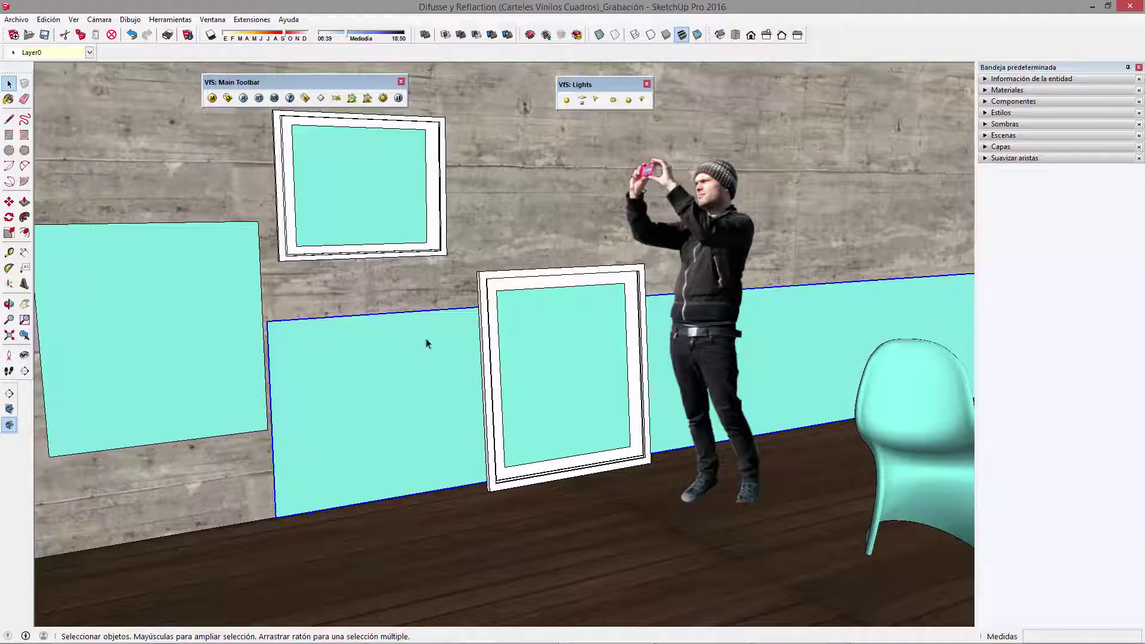
middle_drag(385, 351, 613, 358)
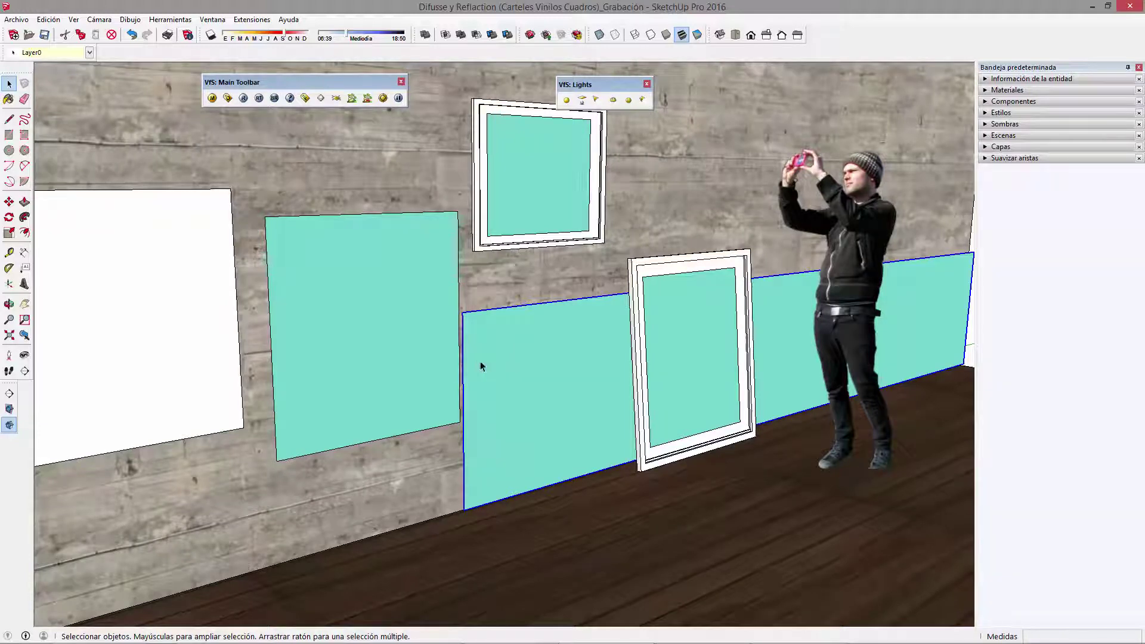
middle_drag(261, 371, 523, 513)
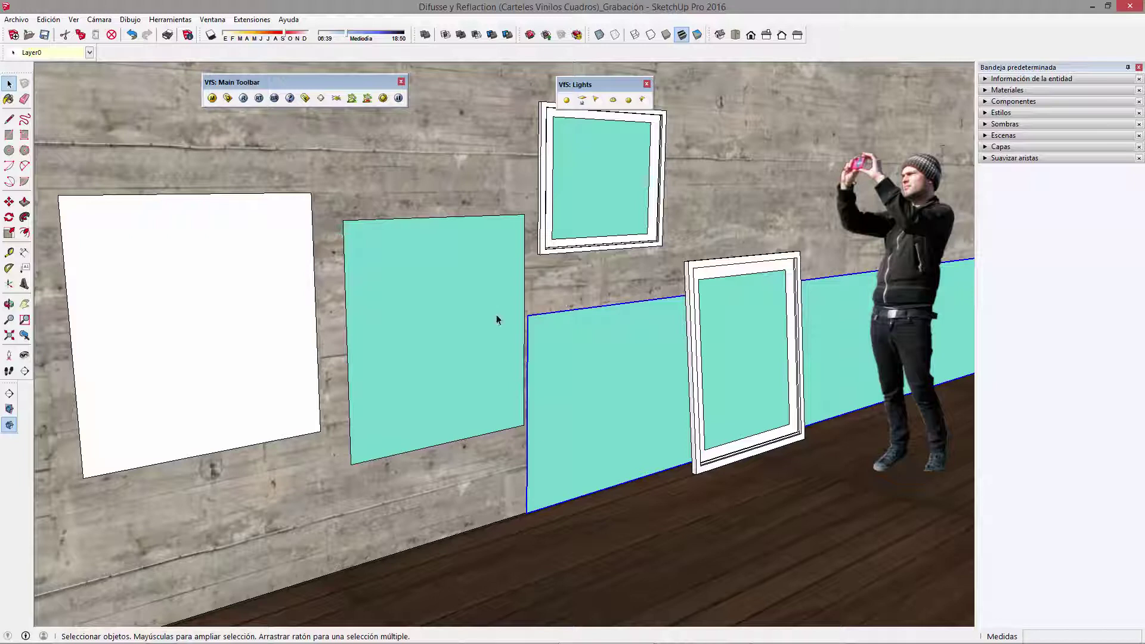
click(254, 314)
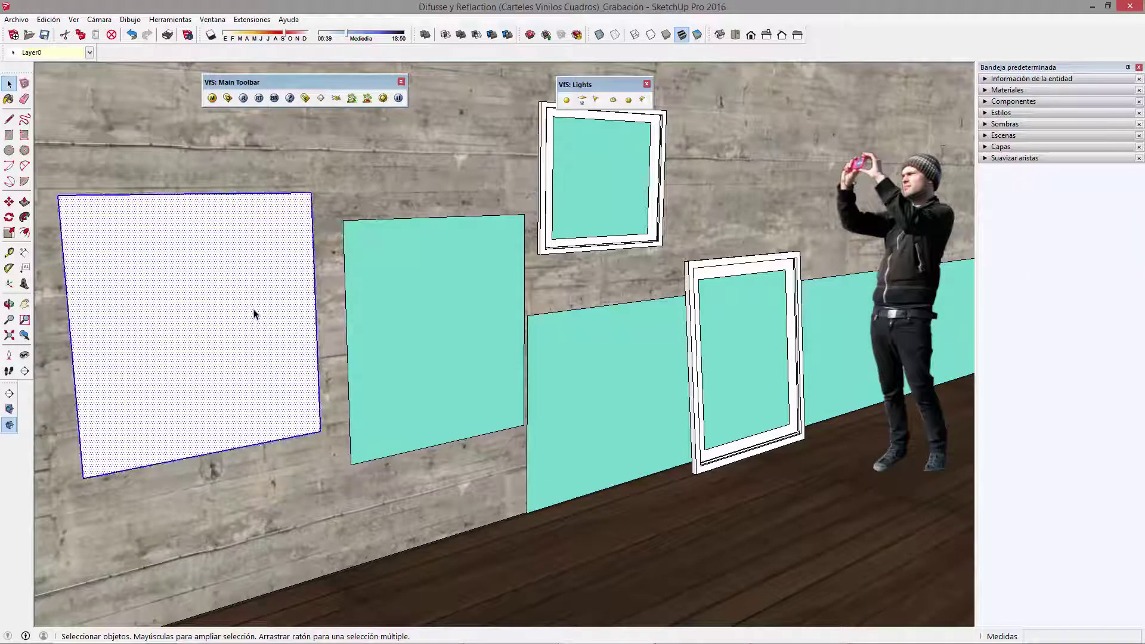
key(Delete)
mouse_move(294, 320)
middle_down()
mouse_move(592, 286)
mouse_move(613, 337)
middle_up()
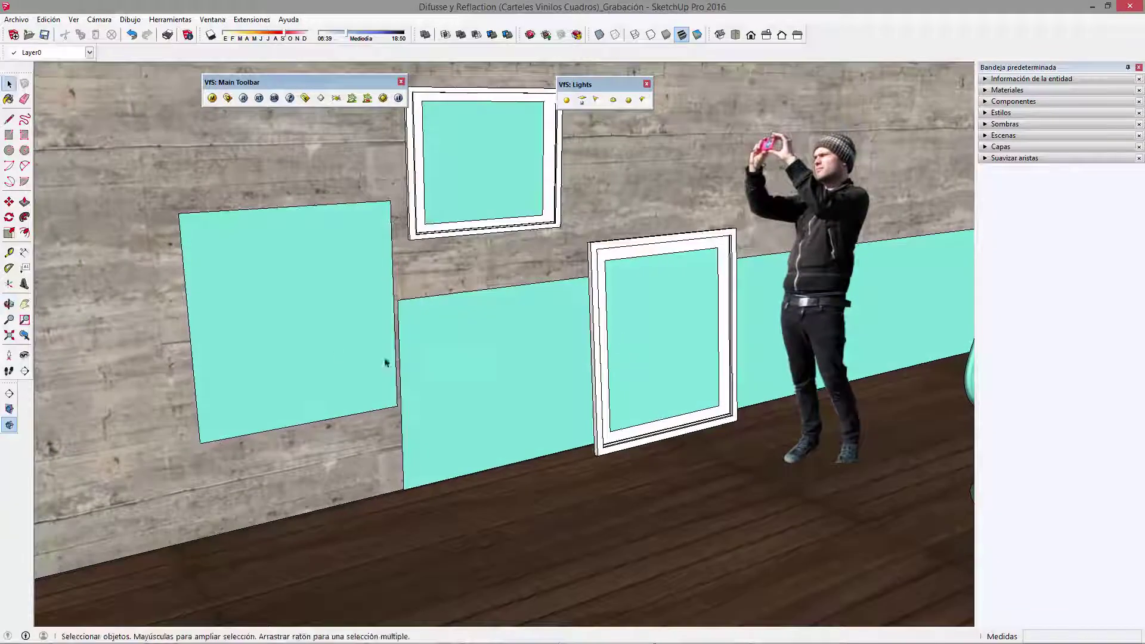
click(269, 287)
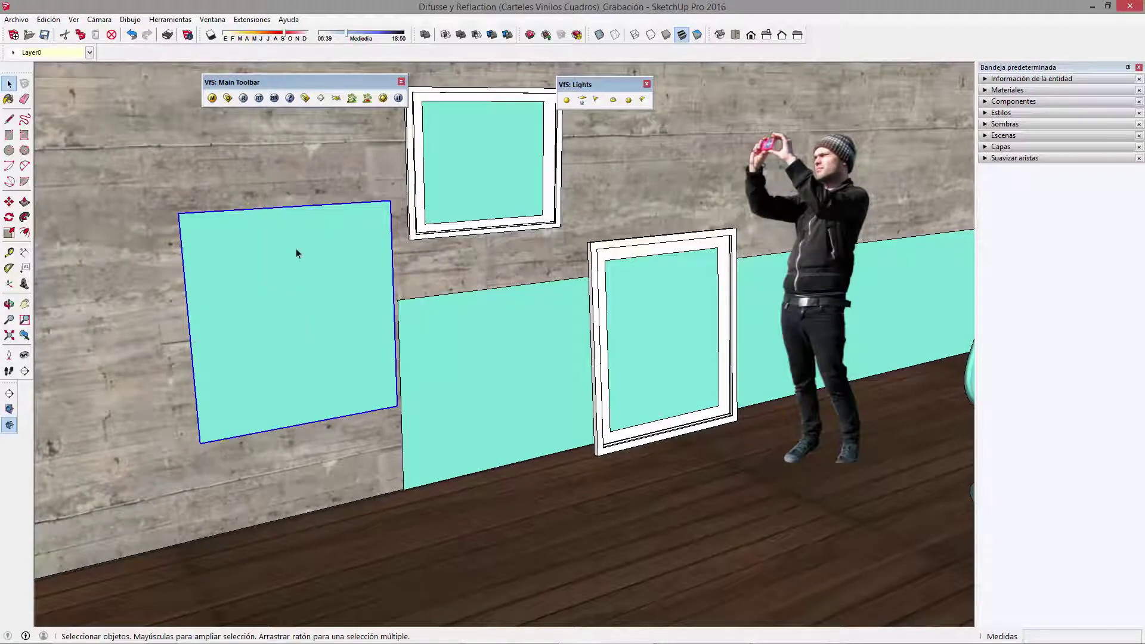
Step: Open the left panel group for editing and select its face
double_click(287, 285)
click(280, 280)
shift+middle_drag(300, 263, 340, 297)
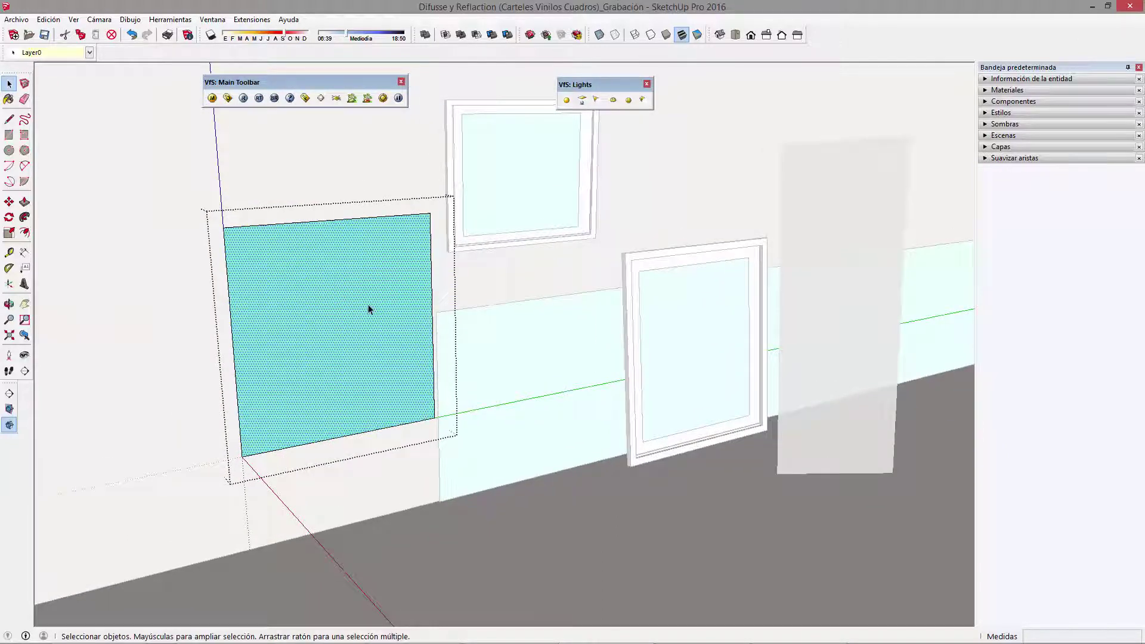
Step: Import the girl drawing PNG as a texture
click(17, 19)
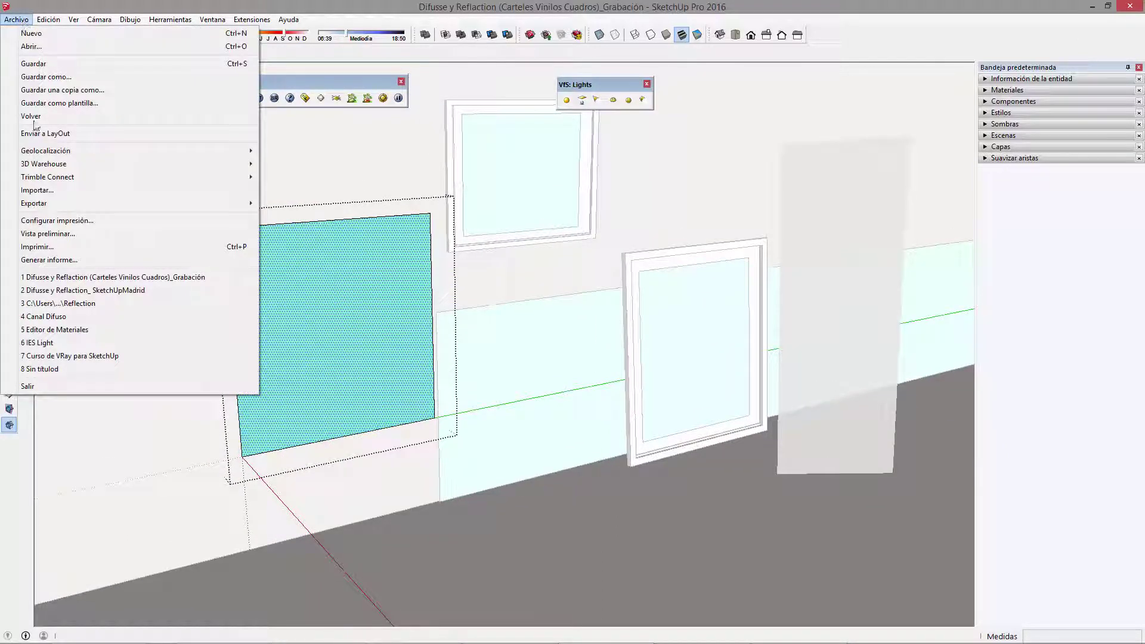
click(27, 190)
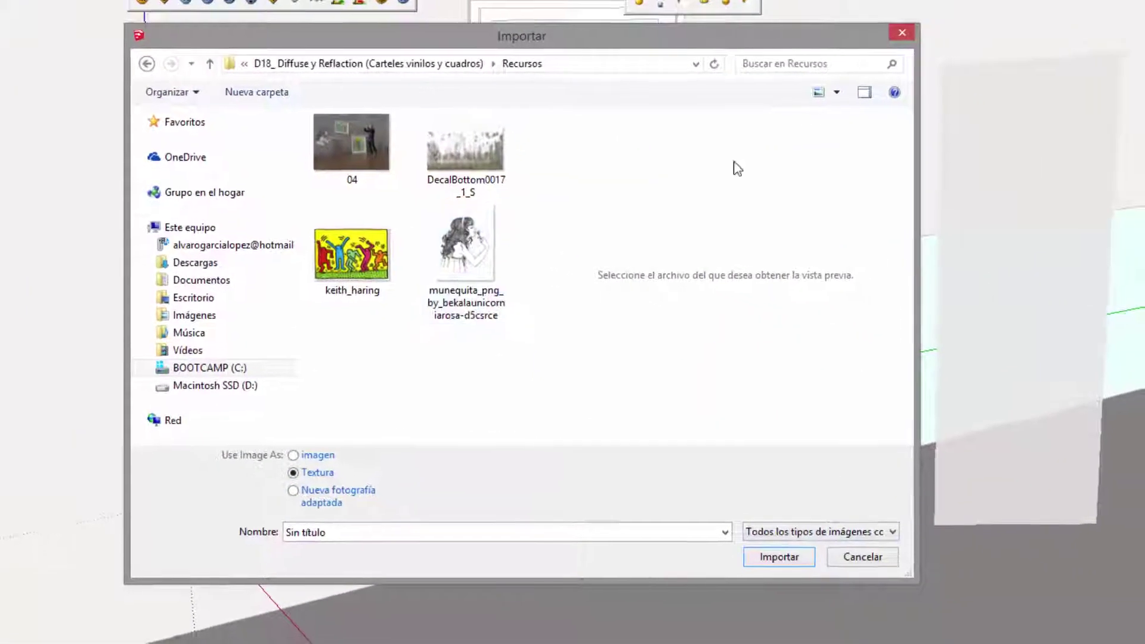
click(778, 513)
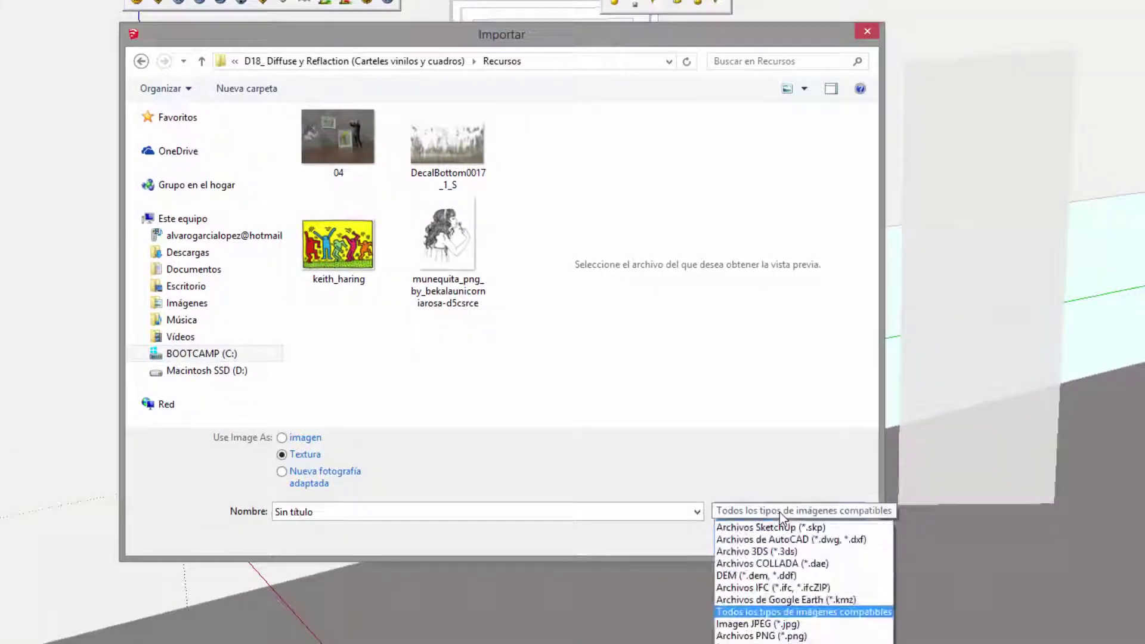
click(834, 612)
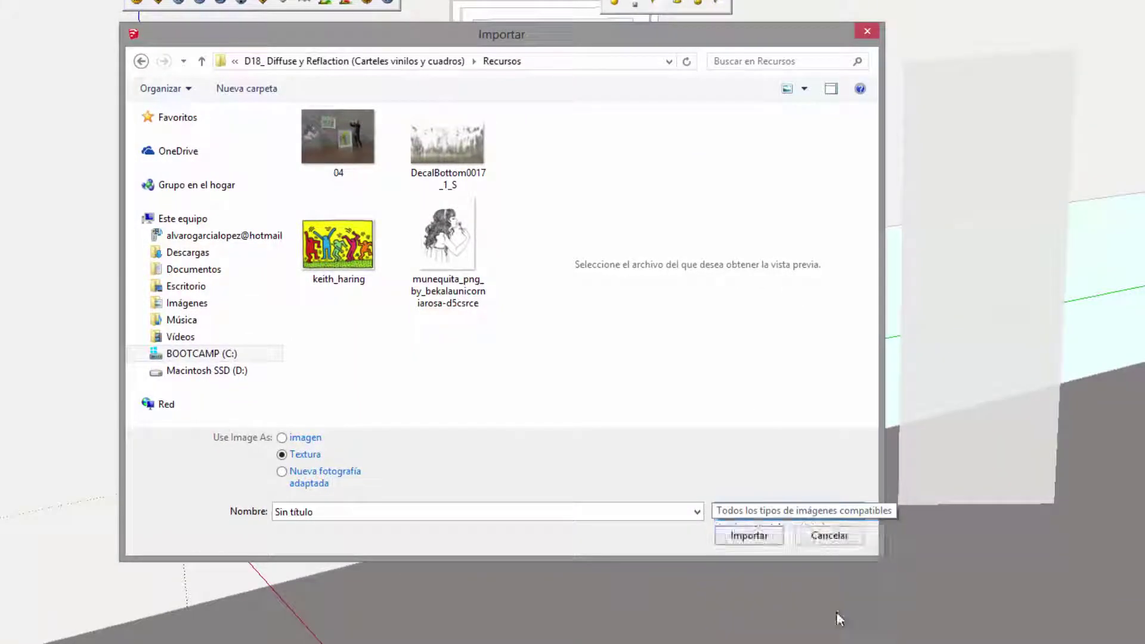
click(456, 235)
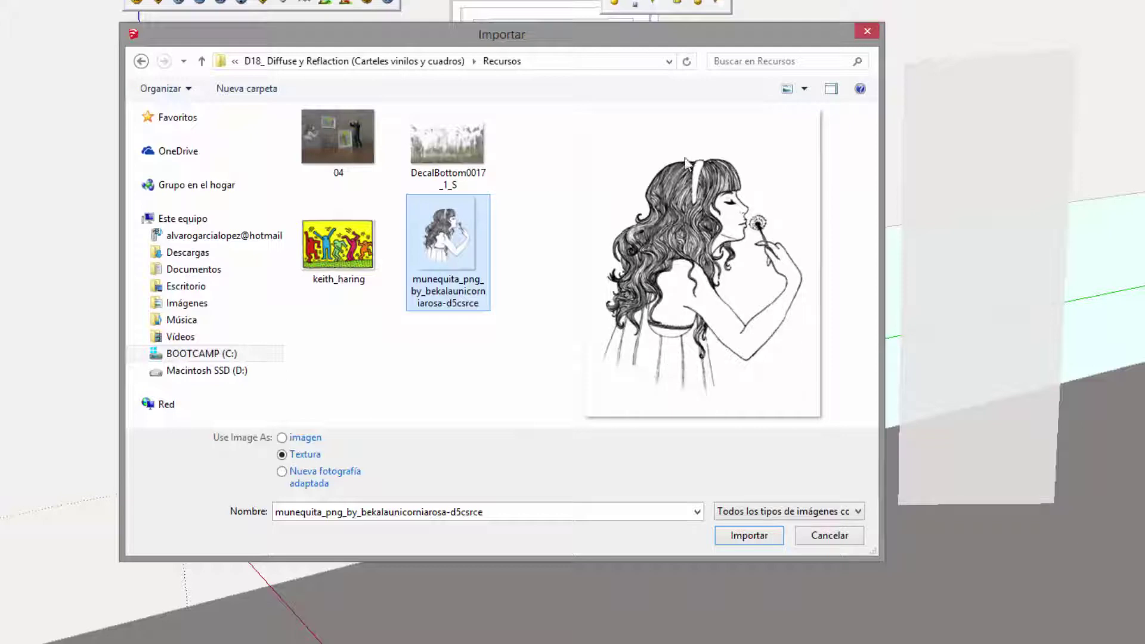
click(753, 535)
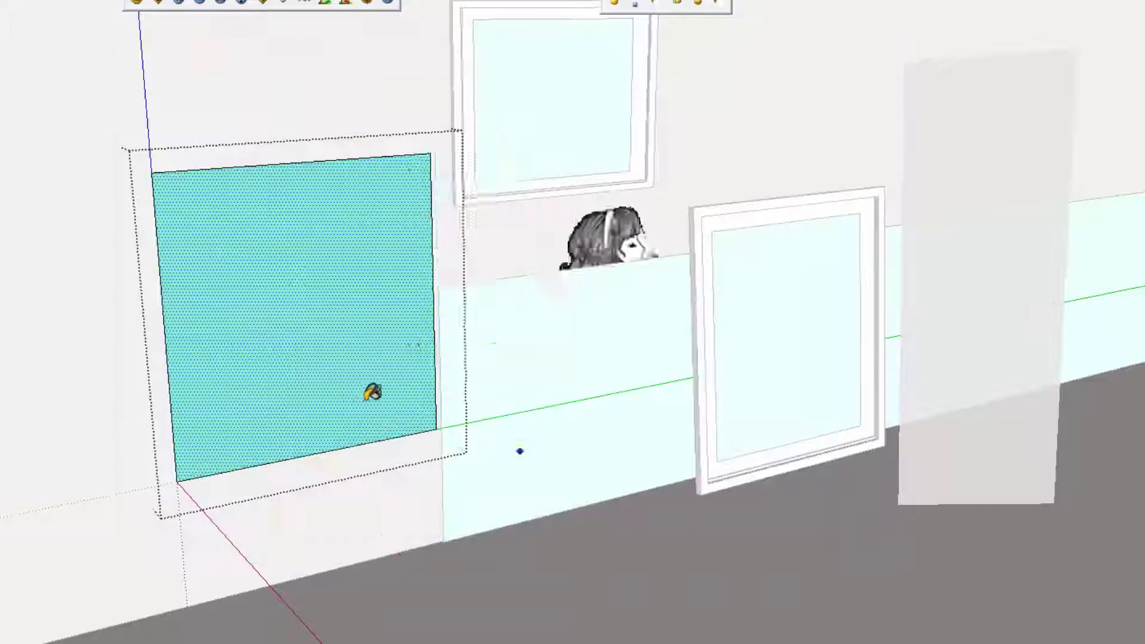
Step: Place the girl image from the panel's lower-left corner, scaled to fill the panel
click(188, 467)
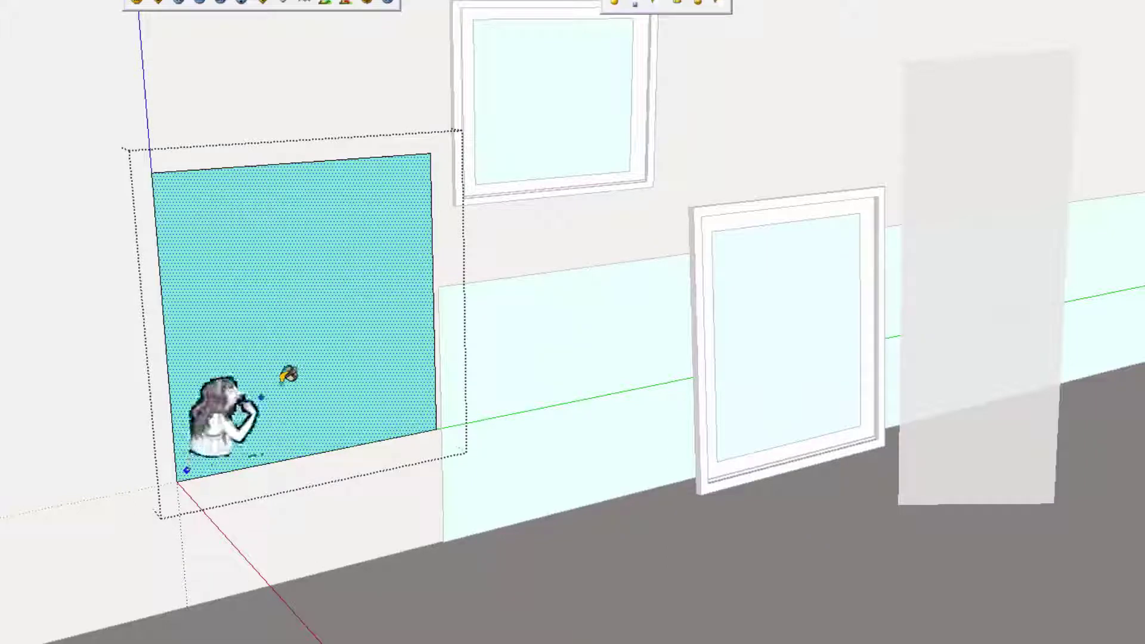
click(429, 161)
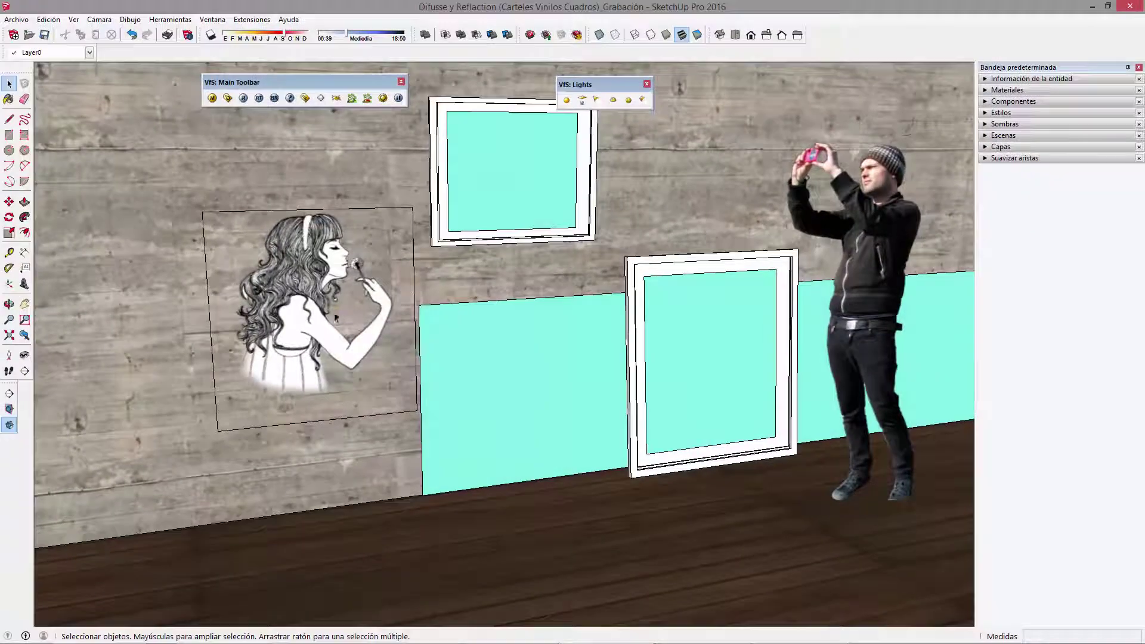
middle_drag(268, 261, 362, 277)
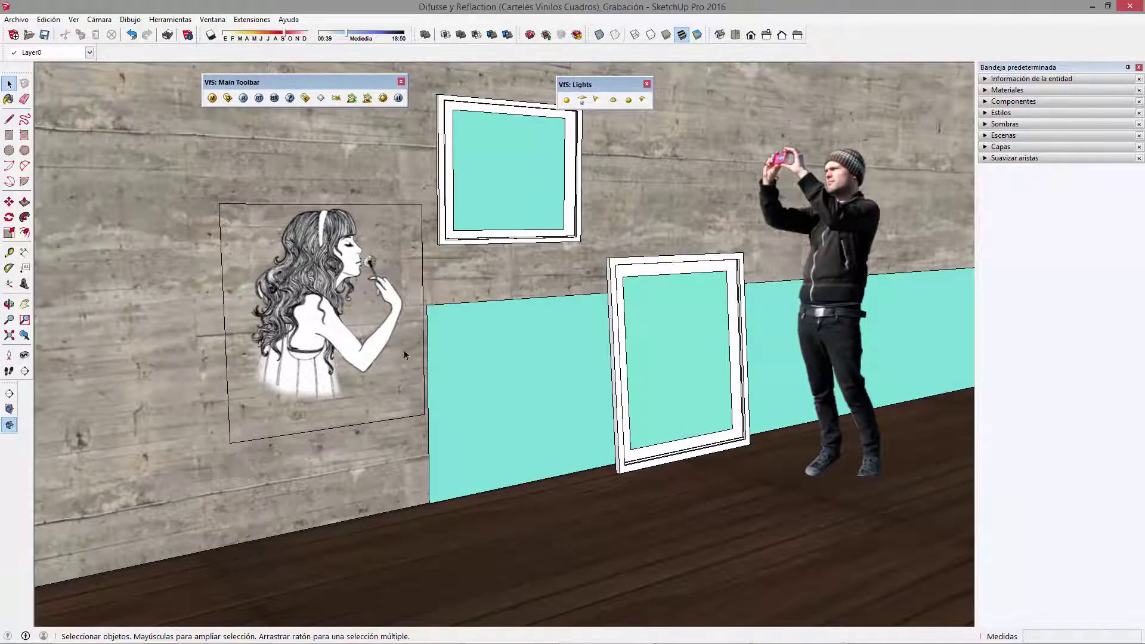
middle_drag(405, 355, 363, 210)
click(331, 239)
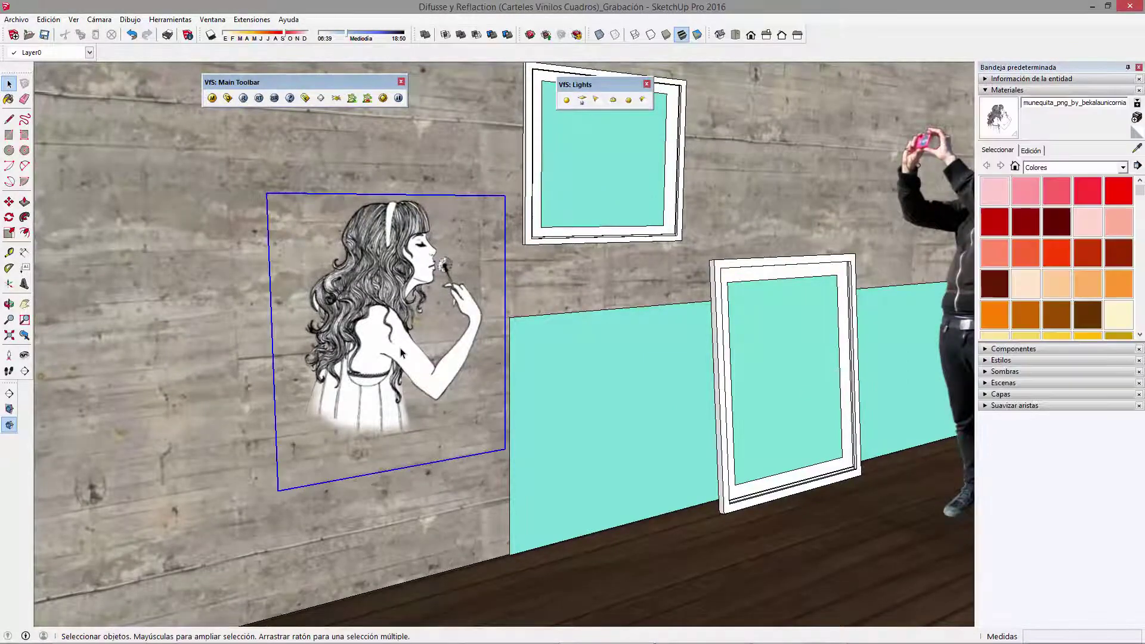
Step: Reverse the face inside the girl poster group with Invertir caras
double_click(329, 243)
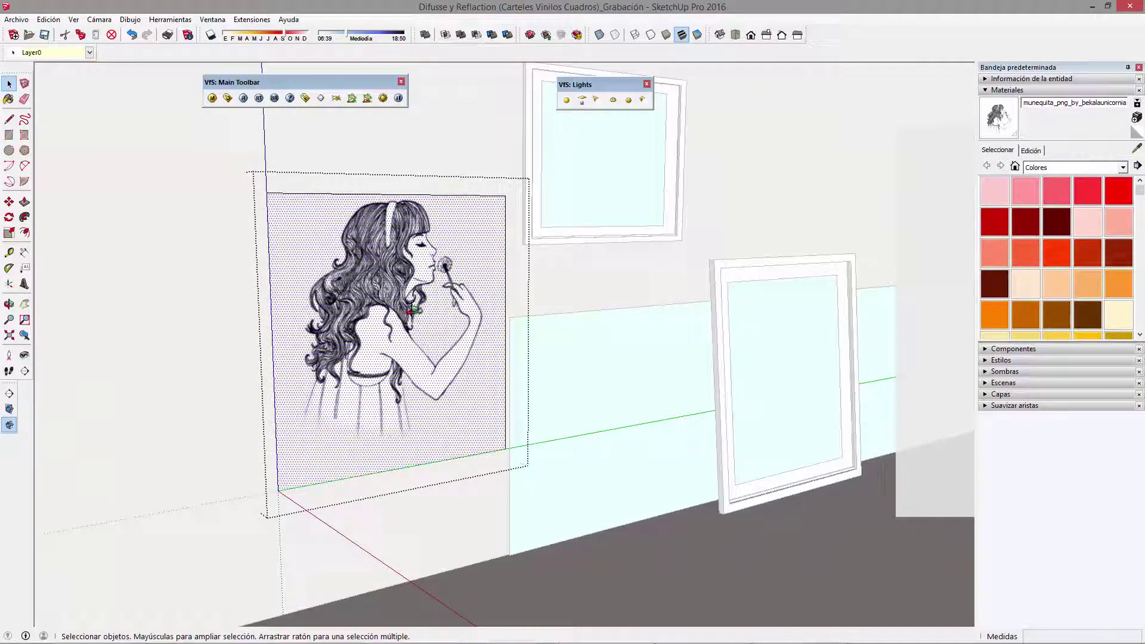
middle_drag(412, 308, 593, 395)
mouse_move(640, 403)
mouse_down()
mouse_move(466, 312)
mouse_move(288, 255)
mouse_up()
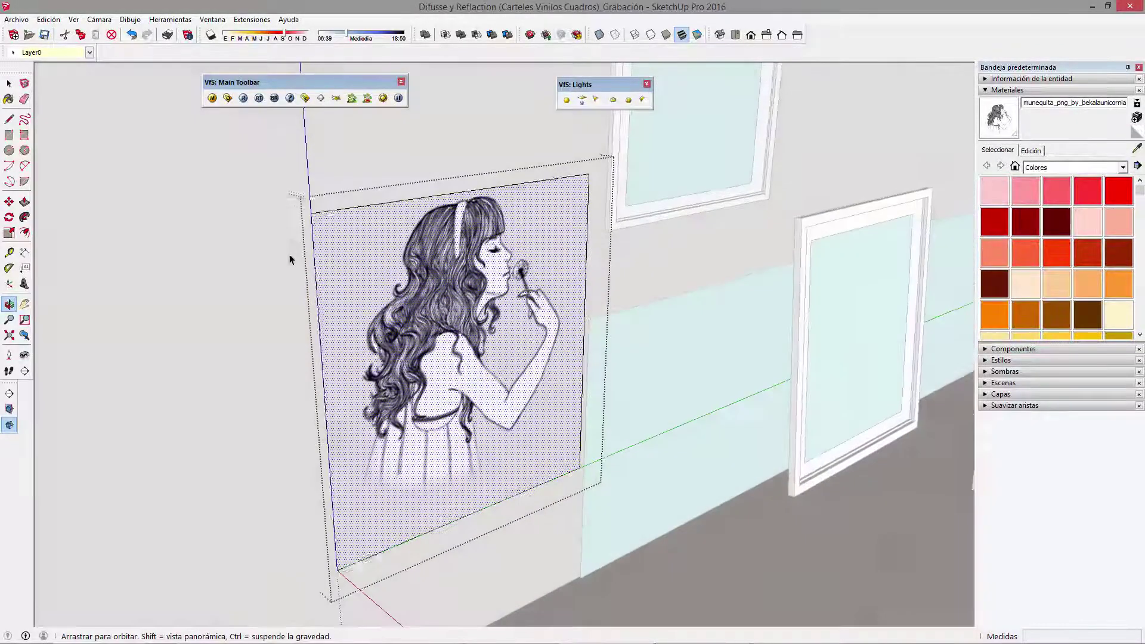
key(space)
click(441, 296)
right_click(416, 300)
click(470, 417)
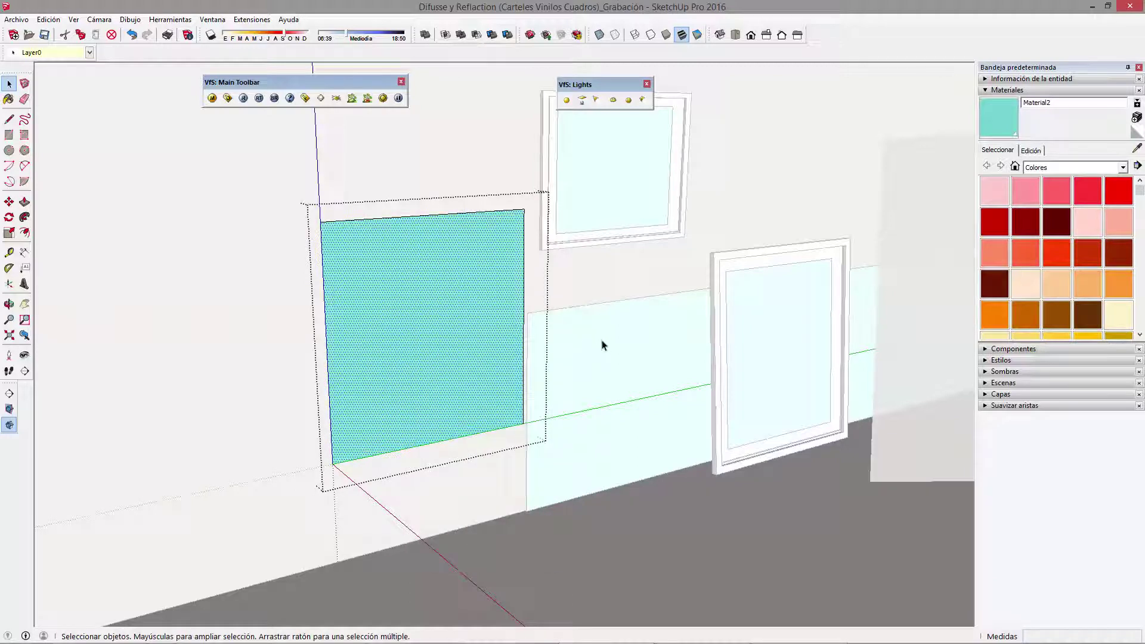
Step: Paint the poster face with the munequita material, then reverse the face again
key(b)
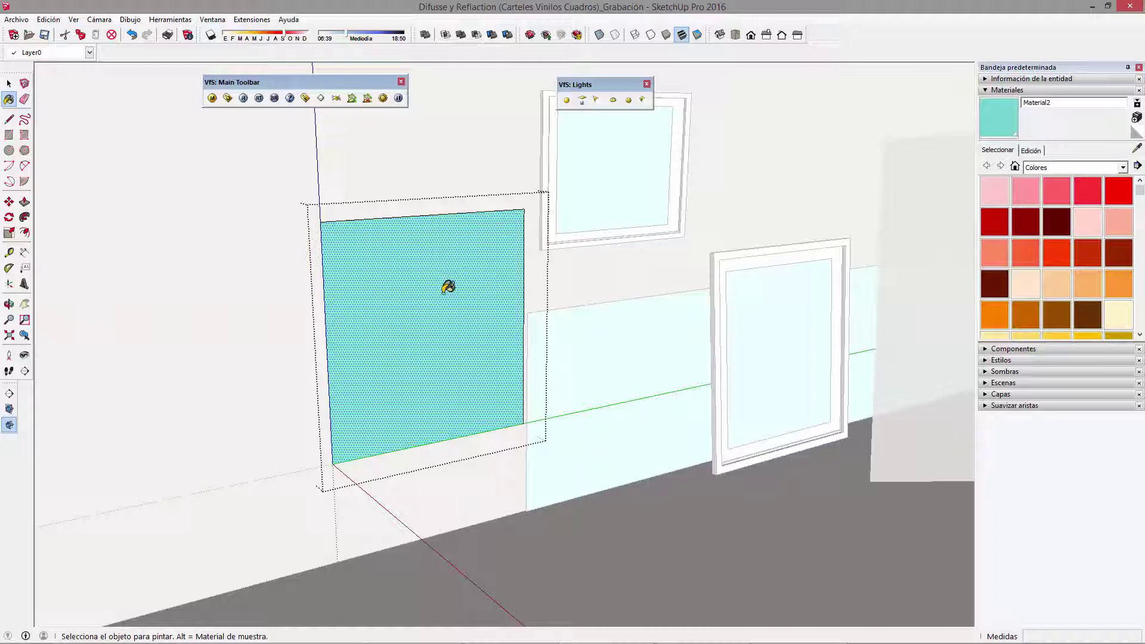
click(1014, 166)
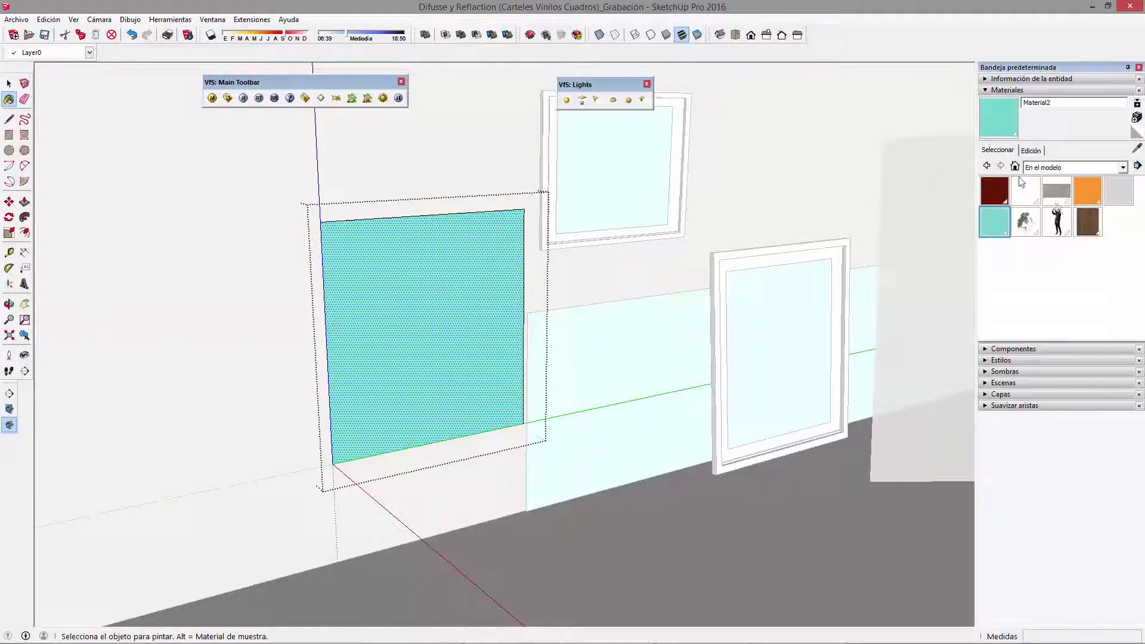
click(1025, 221)
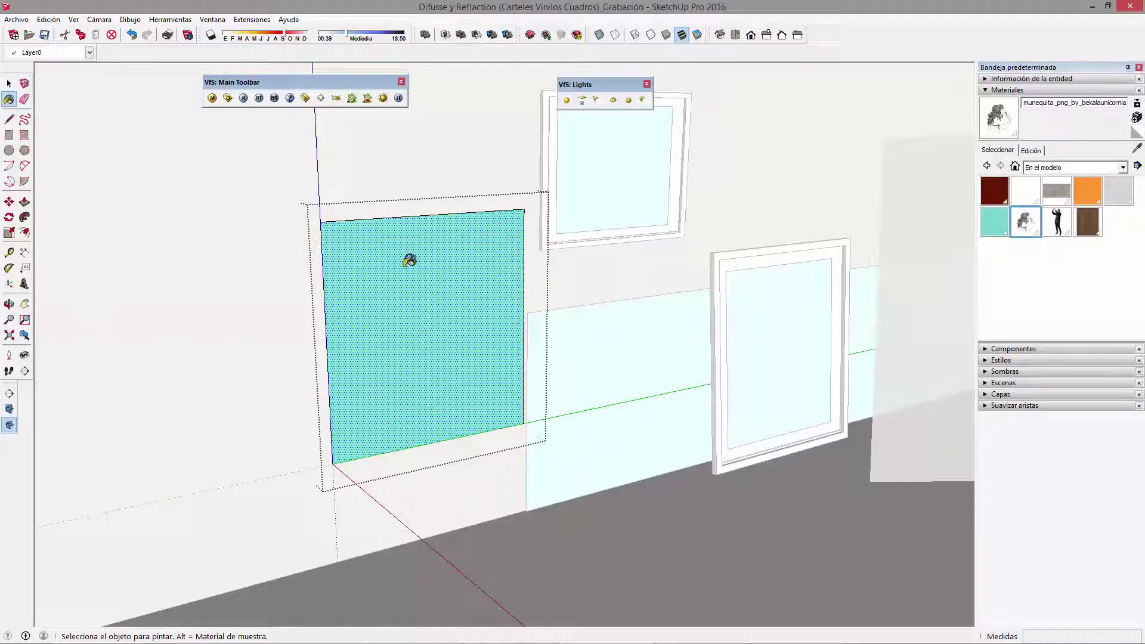
click(435, 266)
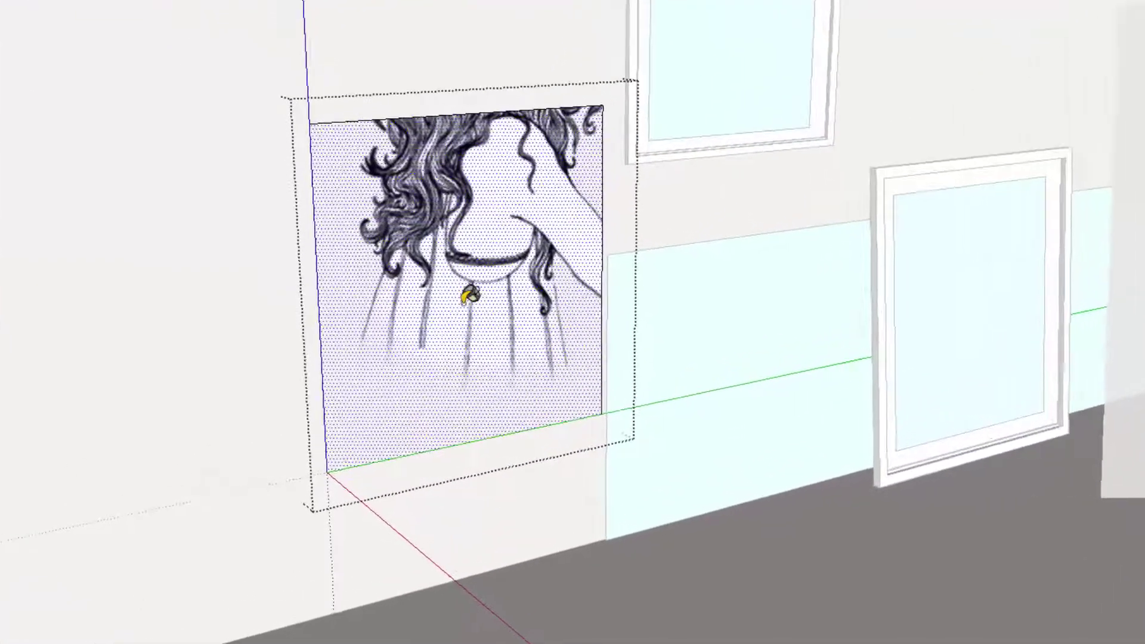
right_click(448, 207)
click(501, 376)
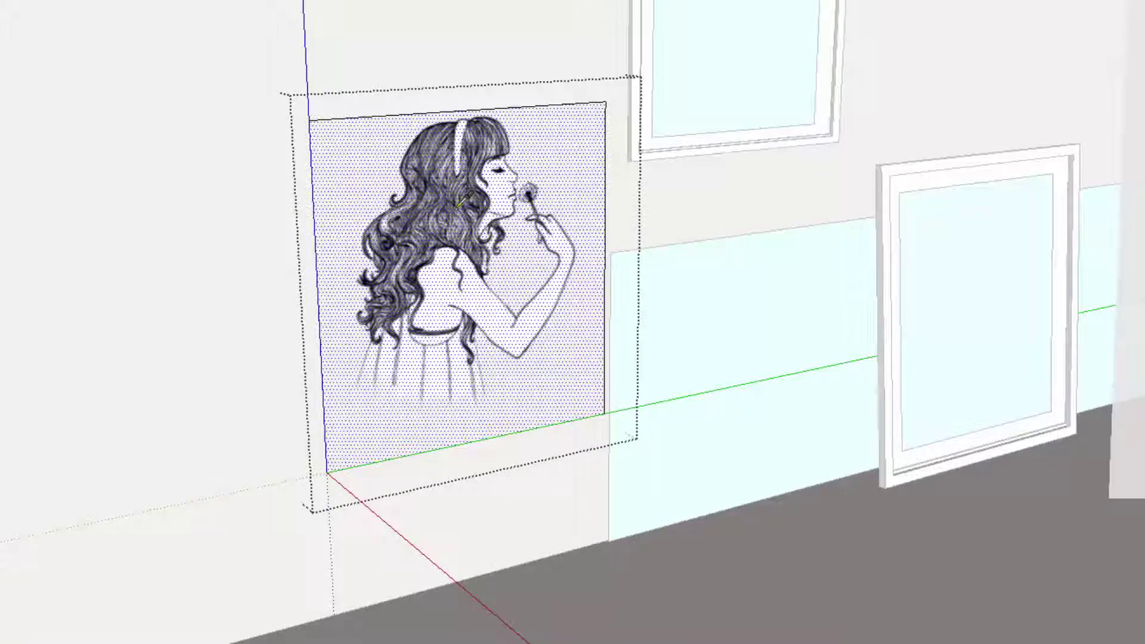
scroll(465, 199, up, 2)
Step: Turn on Ocultar el resto del modelo and repaint the isolated poster face with the girl image
mouse_move(383, 191)
middle_down()
mouse_move(748, 247)
mouse_move(958, 243)
mouse_move(435, 225)
mouse_move(358, 244)
middle_up()
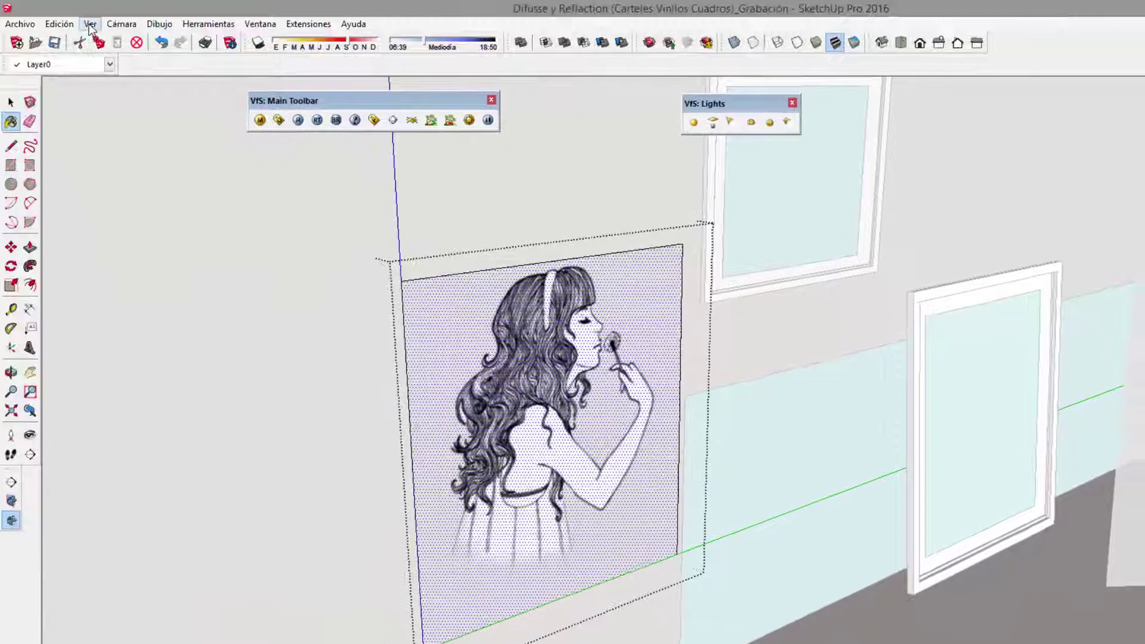
click(90, 24)
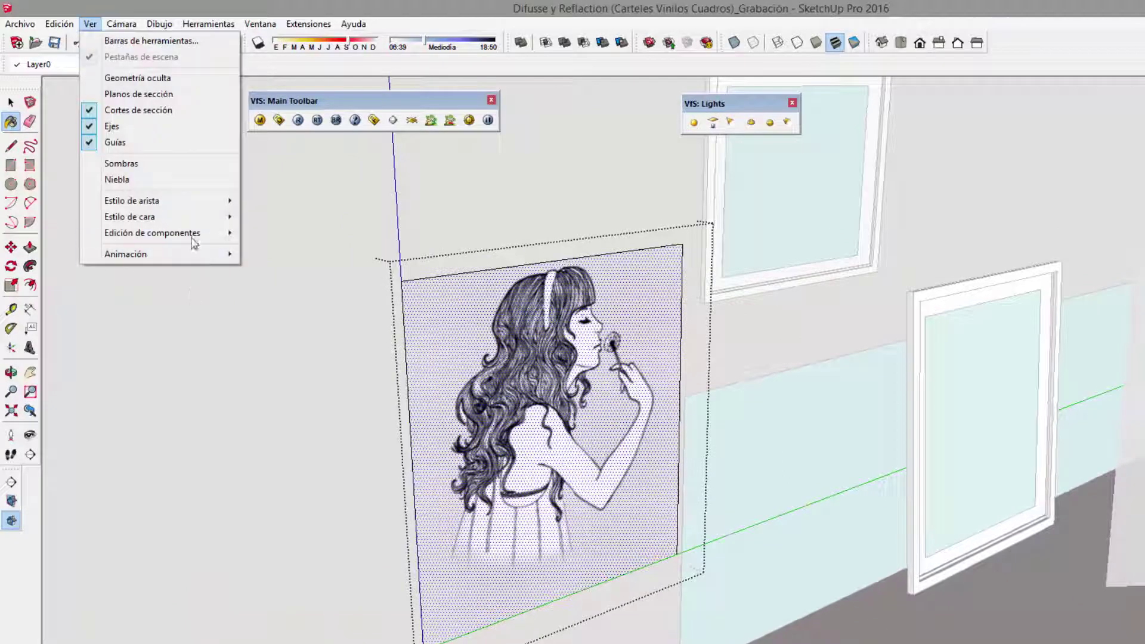
mouse_move(152, 232)
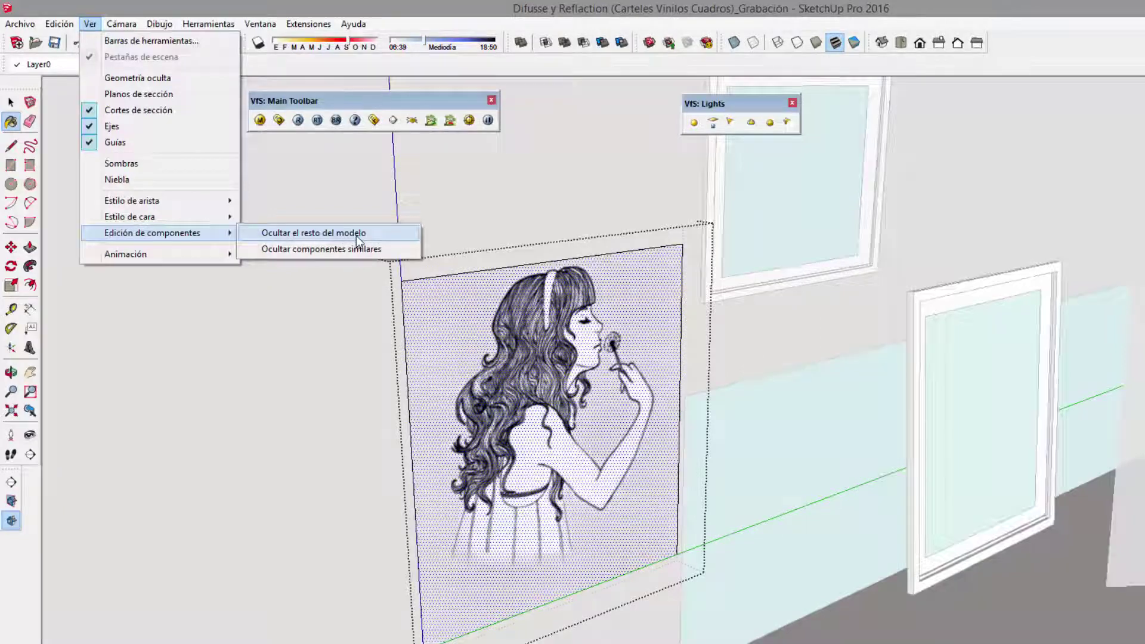
click(356, 235)
mouse_move(1014, 439)
middle_down()
mouse_move(876, 348)
mouse_move(909, 347)
middle_up()
click(876, 347)
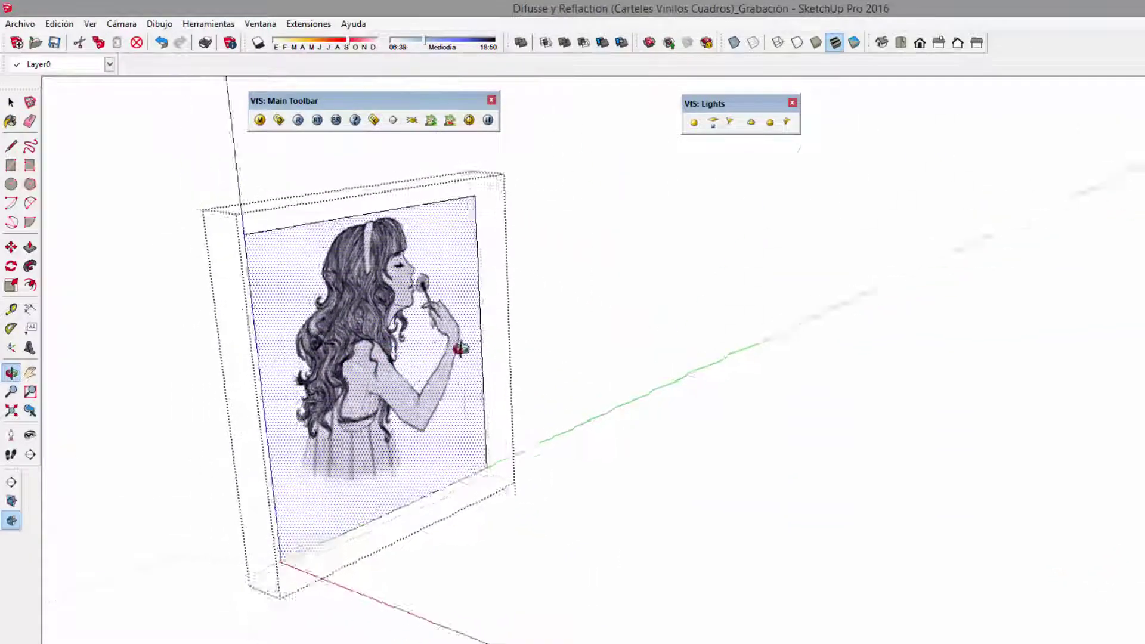
Step: Render the gallery view in V-Ray, inspect the frame buffer, then close it
middle_drag(909, 347, 775, 346)
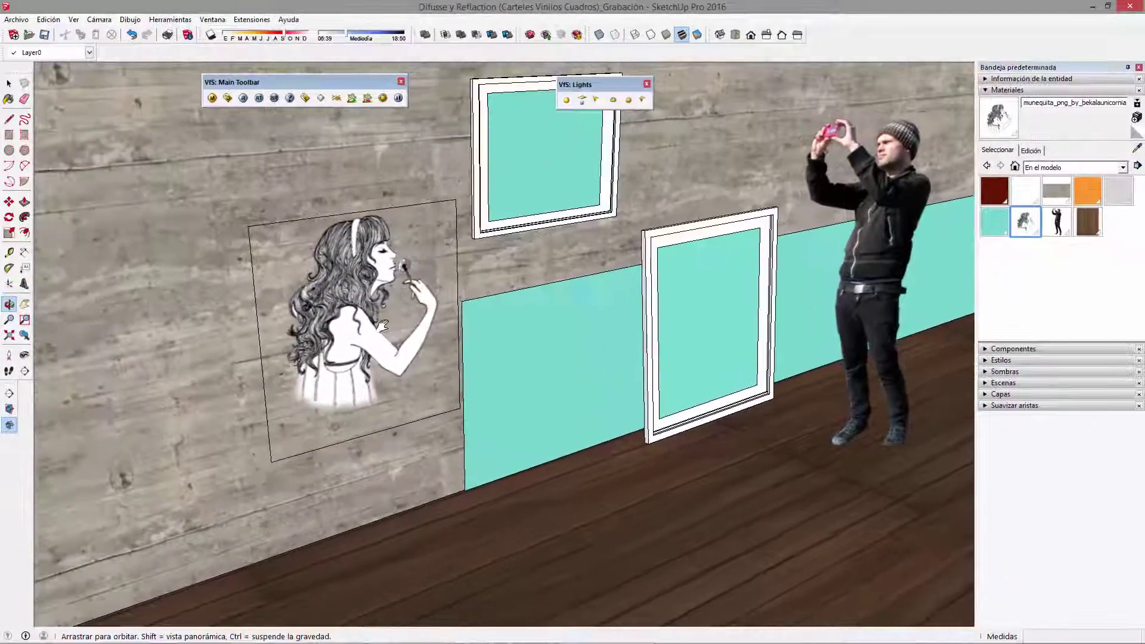
scroll(337, 263, up, 2)
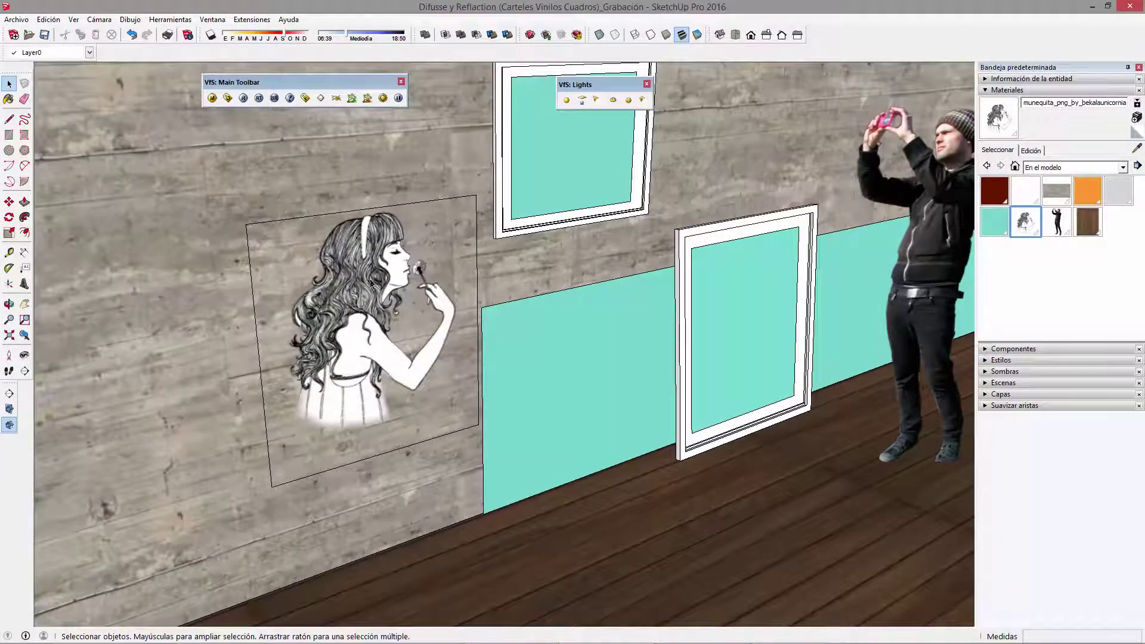
click(242, 98)
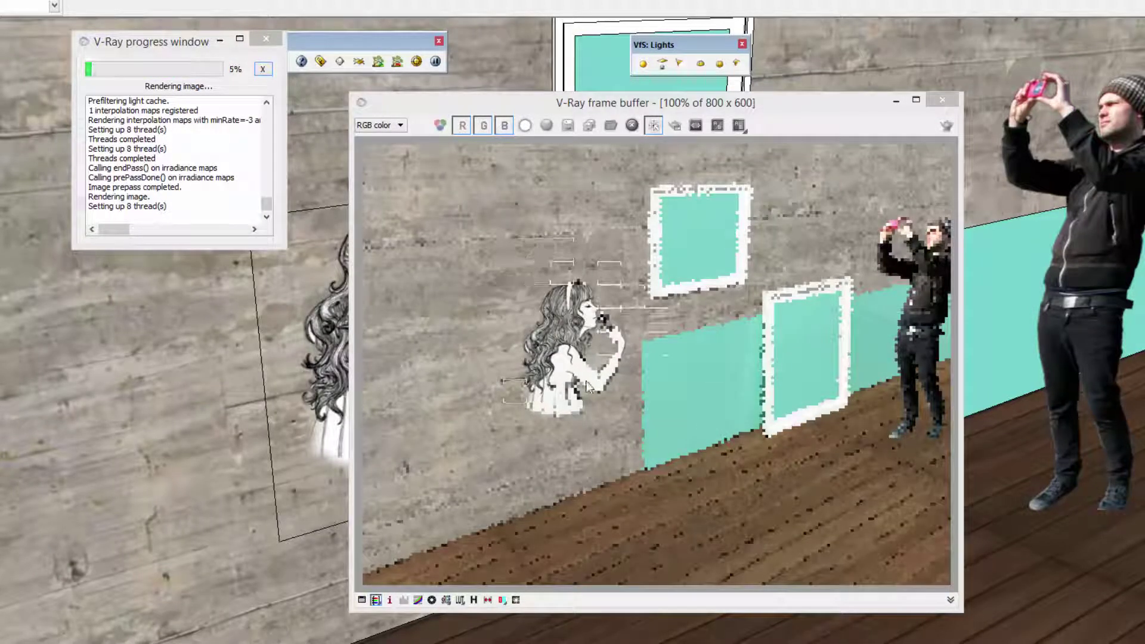
click(602, 391)
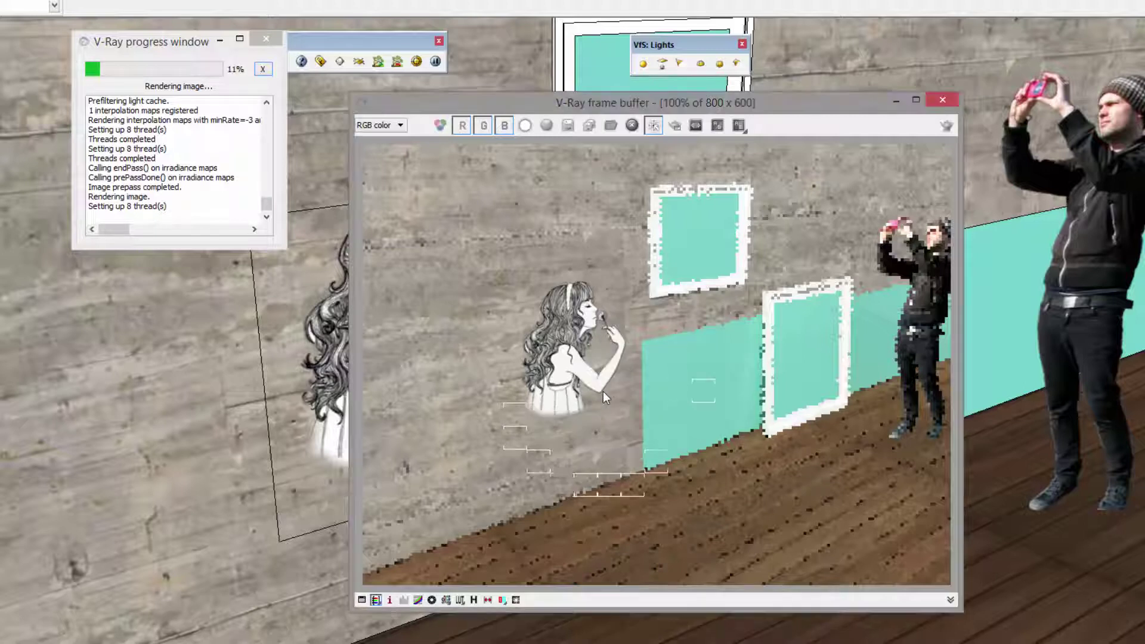
scroll(602, 391, up, 1)
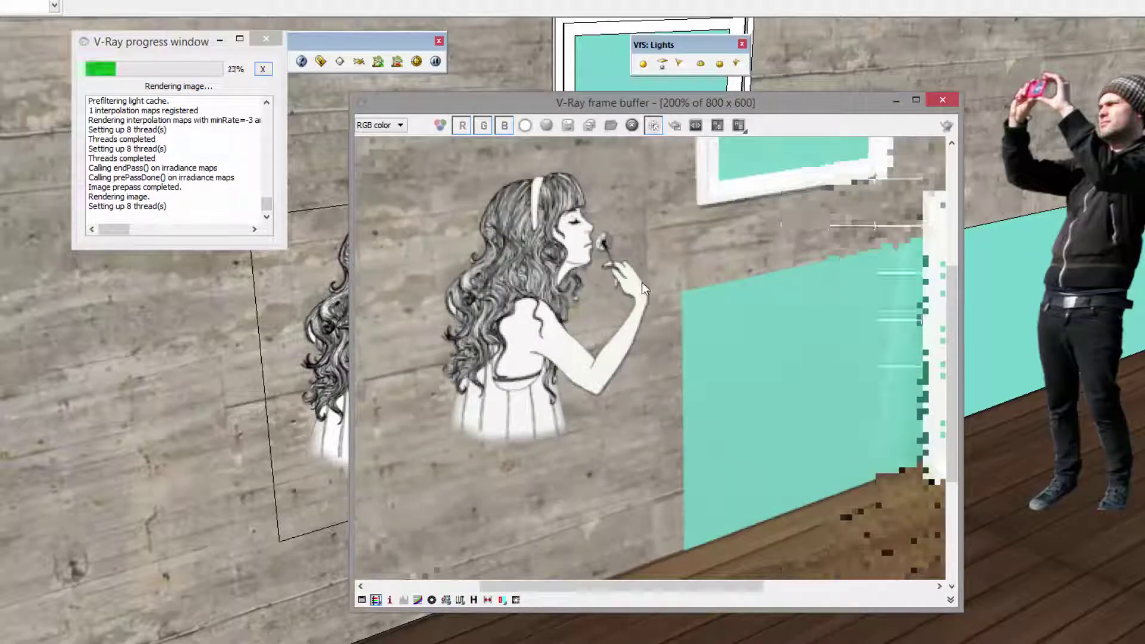
scroll(631, 341, down, 1)
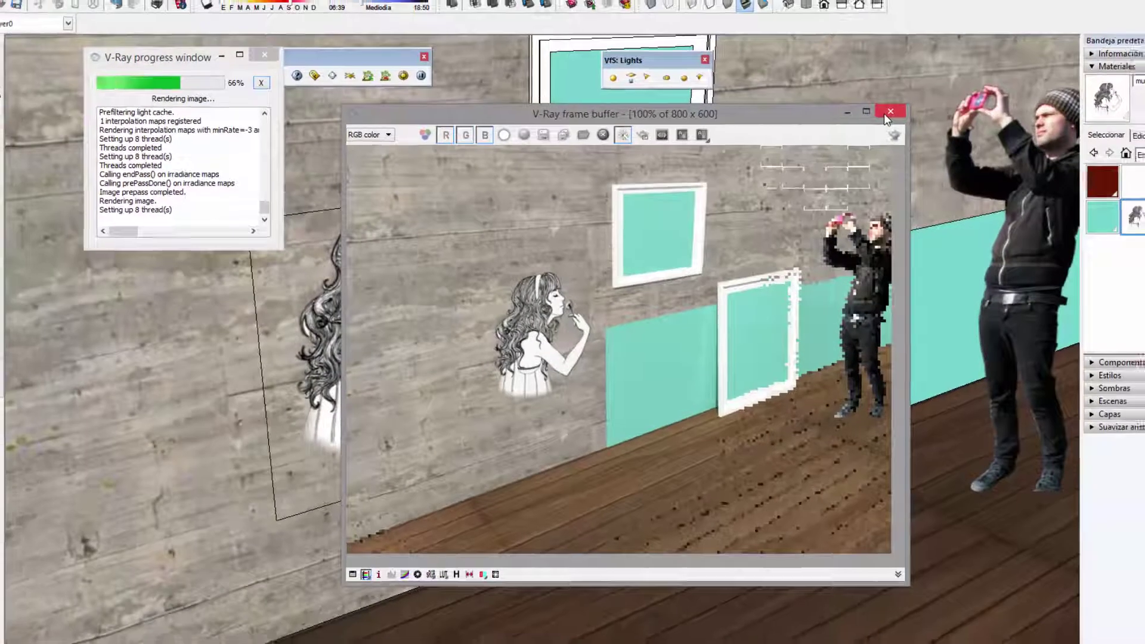
click(891, 112)
Step: Import the DecalBottom0017_1_S image as a texture
key(o)
drag(680, 316, 524, 314)
click(16, 19)
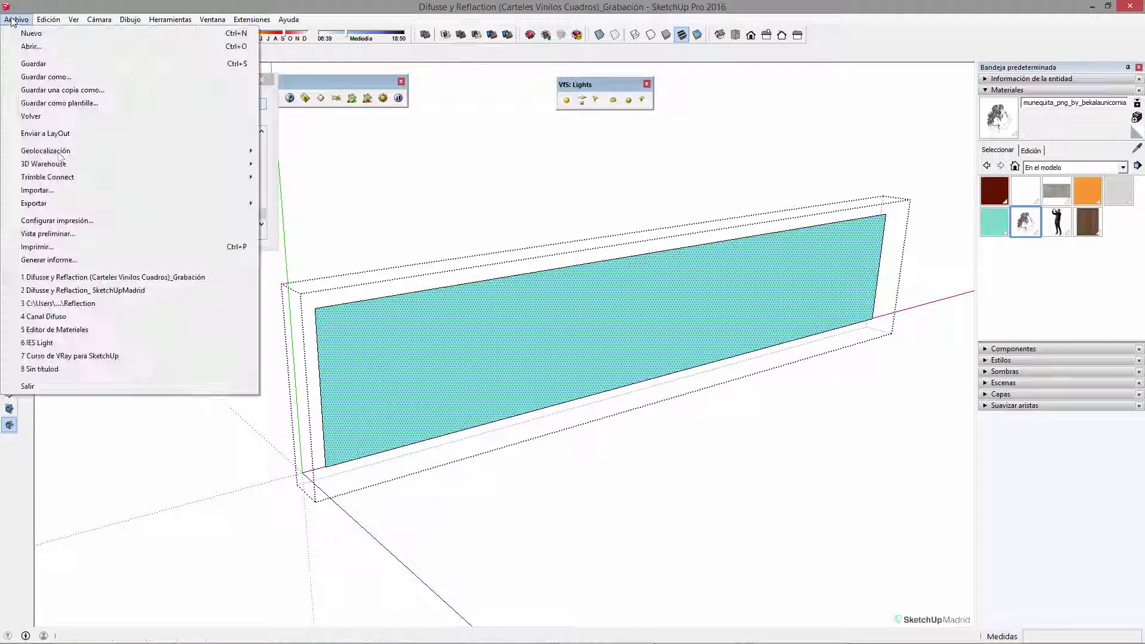
click(89, 186)
click(443, 205)
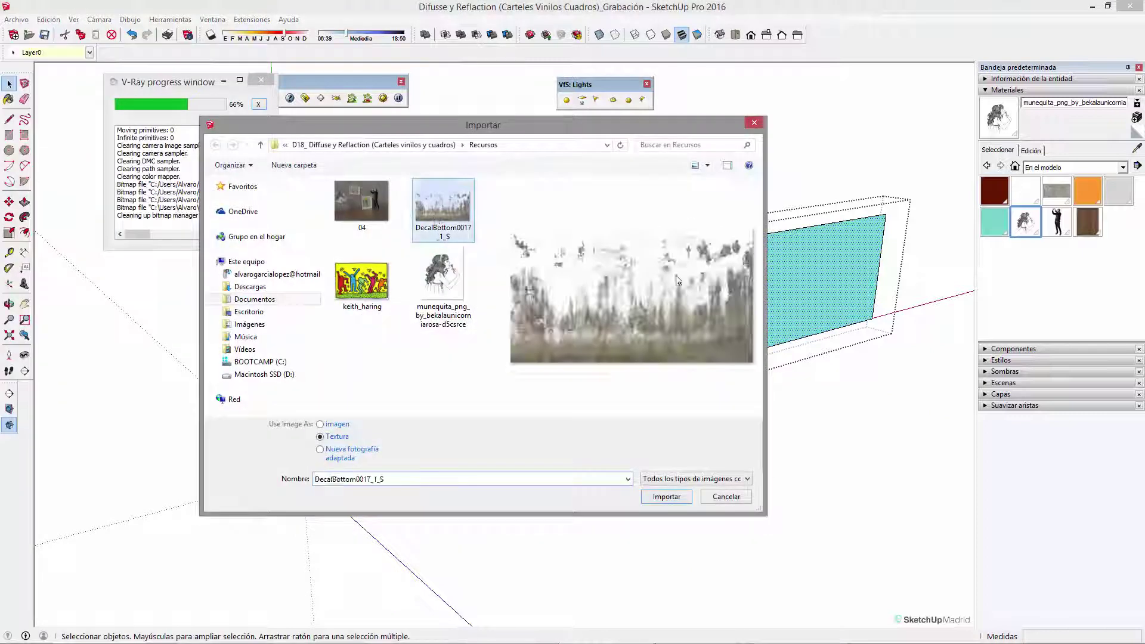
click(666, 497)
Step: Stretch the DecalBottom0017_1_S texture across the long panel and sample its material
click(326, 466)
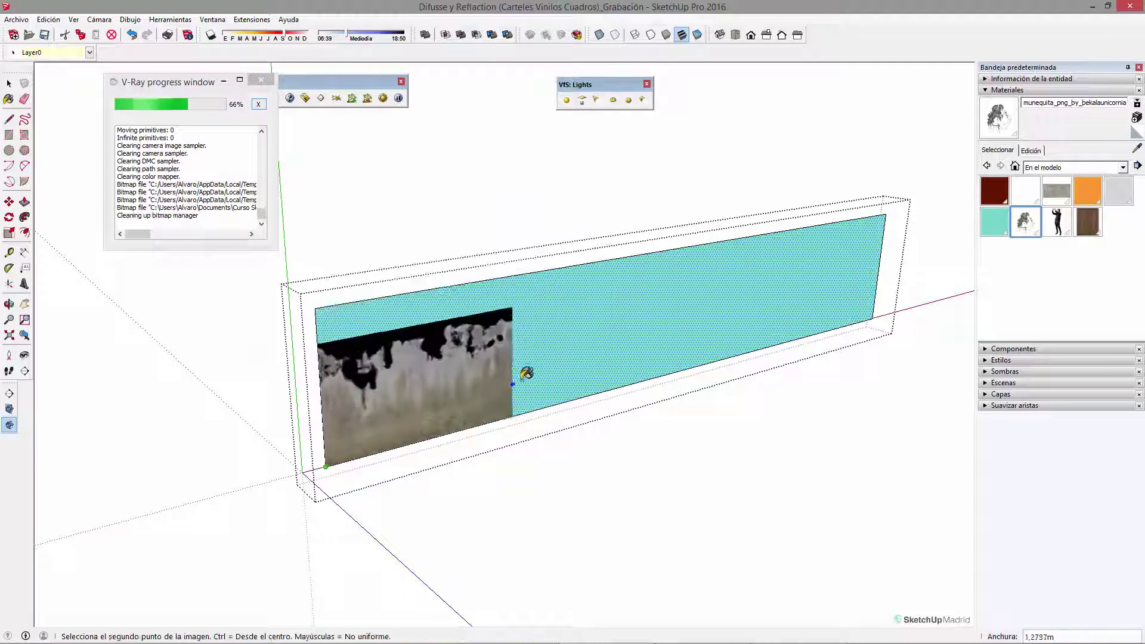
click(560, 355)
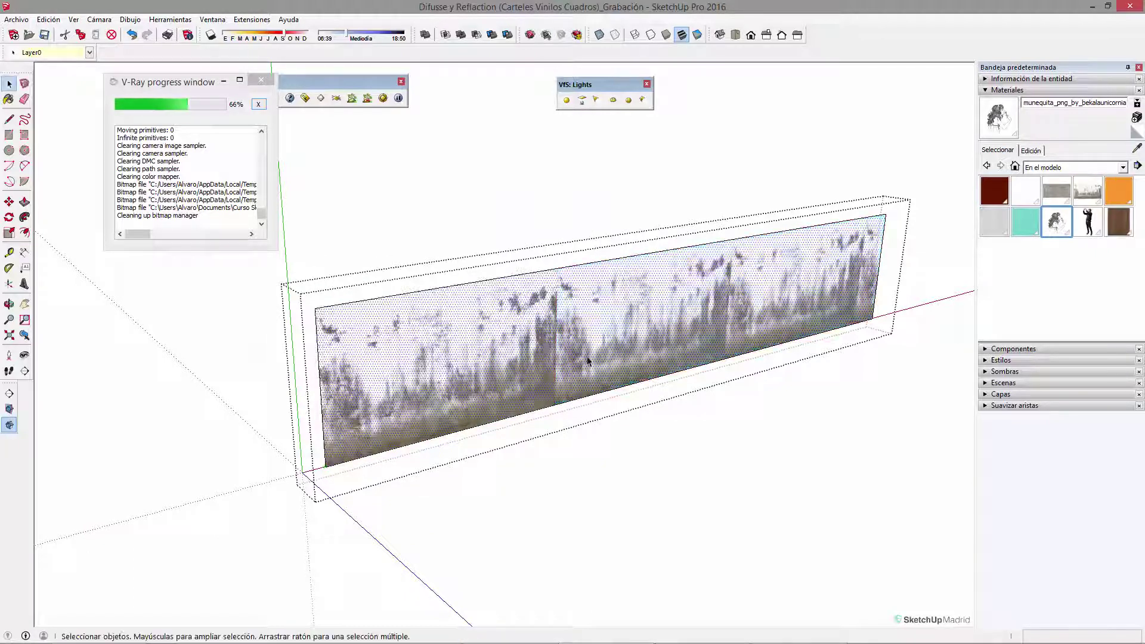
mouse_move(587, 361)
middle_down()
mouse_move(835, 335)
mouse_move(558, 335)
mouse_move(823, 356)
mouse_move(509, 356)
mouse_move(176, 344)
mouse_move(52, 325)
middle_up()
key(b)
alt+click(559, 336)
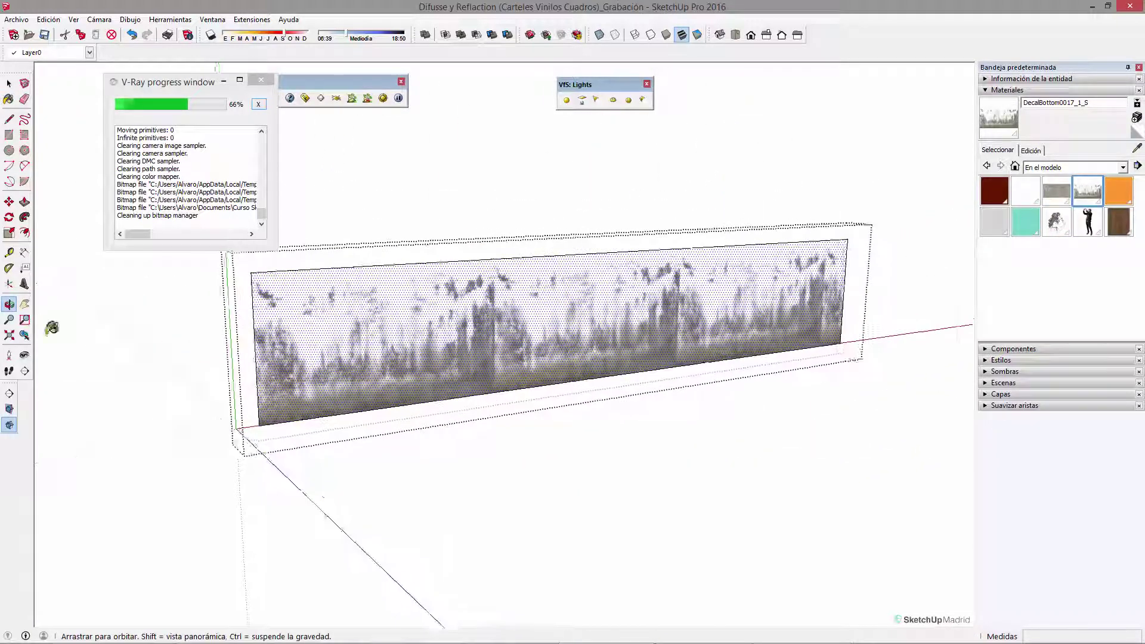
middle_drag(406, 342, 558, 388)
Step: Select the decal-covered wall panel and start moving it, then cancel the move
click(558, 388)
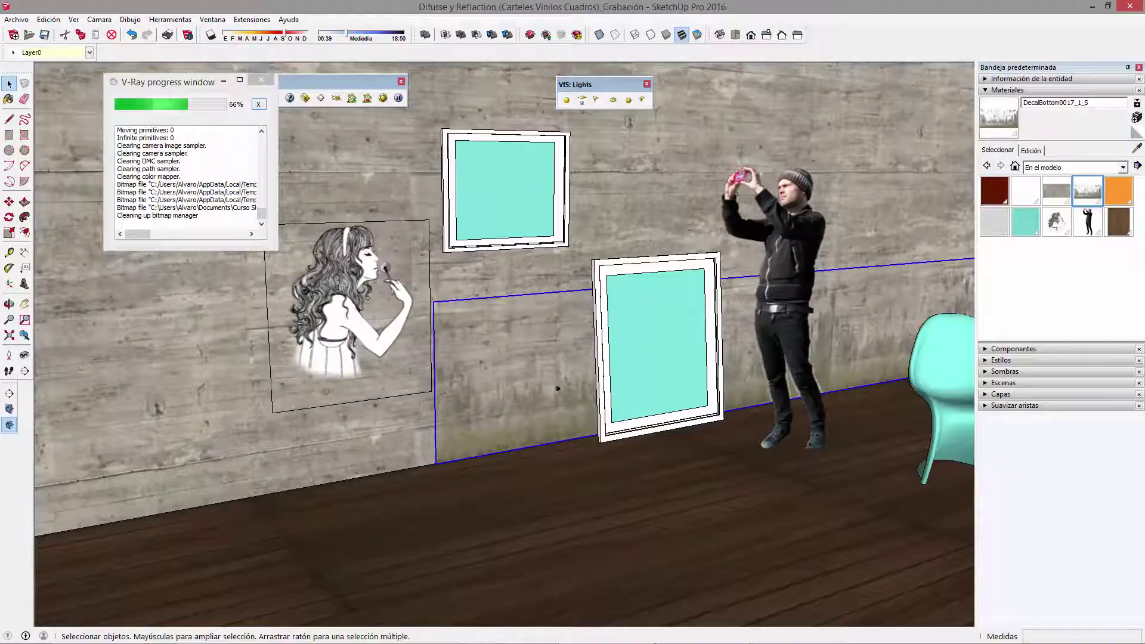
key(m)
mouse_move(550, 508)
mouse_down()
mouse_move(366, 584)
mouse_move(460, 562)
mouse_move(593, 432)
mouse_up()
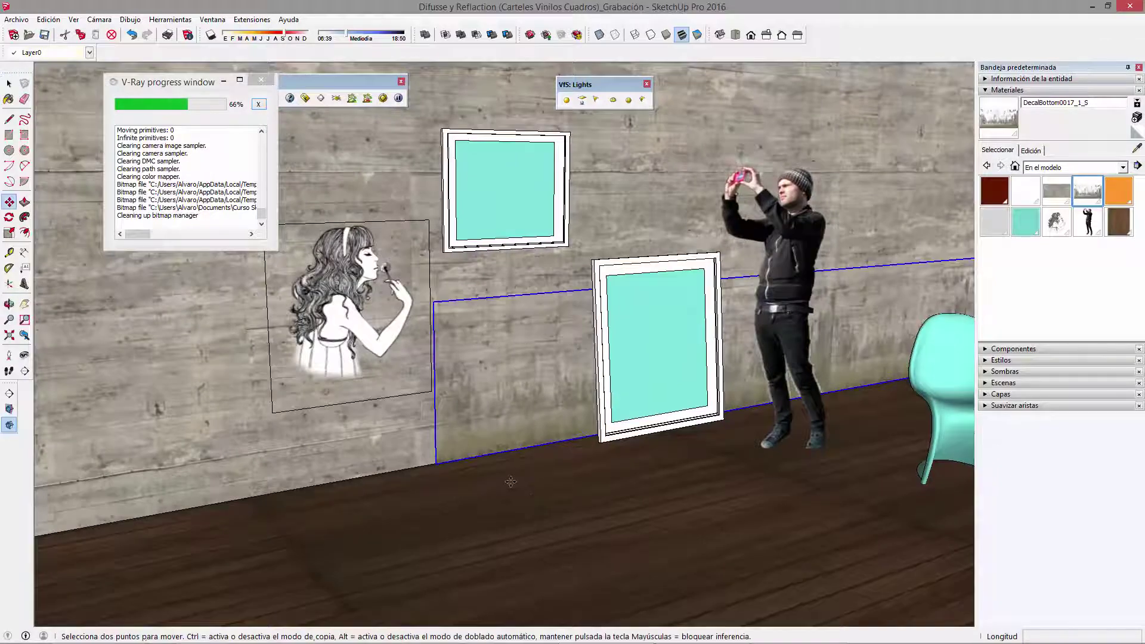
key(space)
Step: Open the person cutout component, then orbit in closer to the decorated wall
click(858, 246)
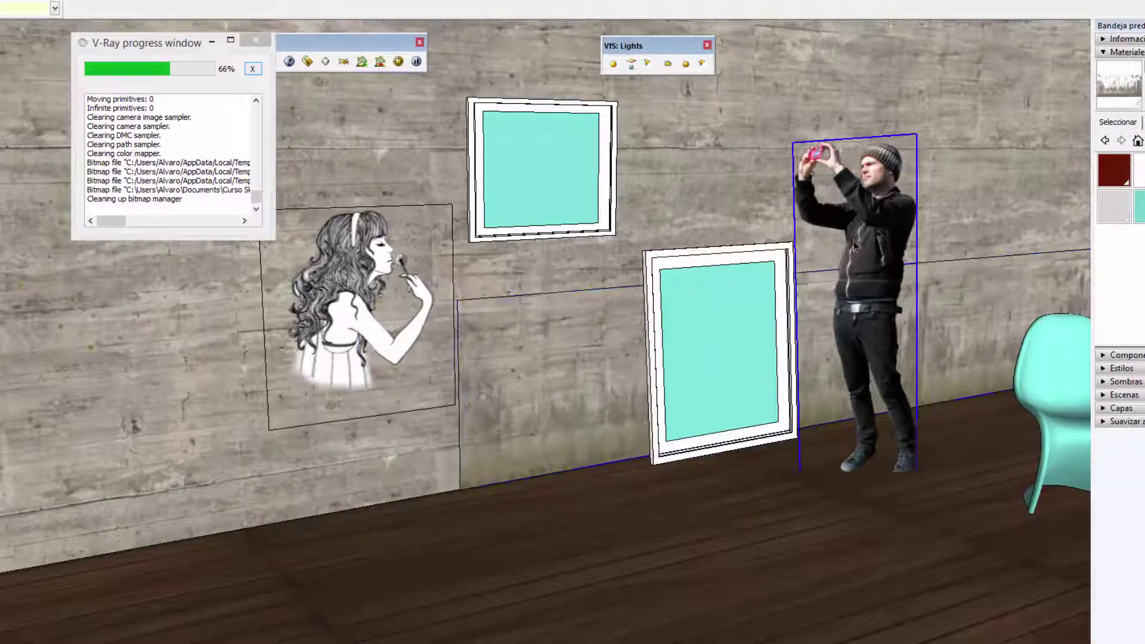
scroll(894, 217, up, 2)
double_click(892, 220)
click(893, 220)
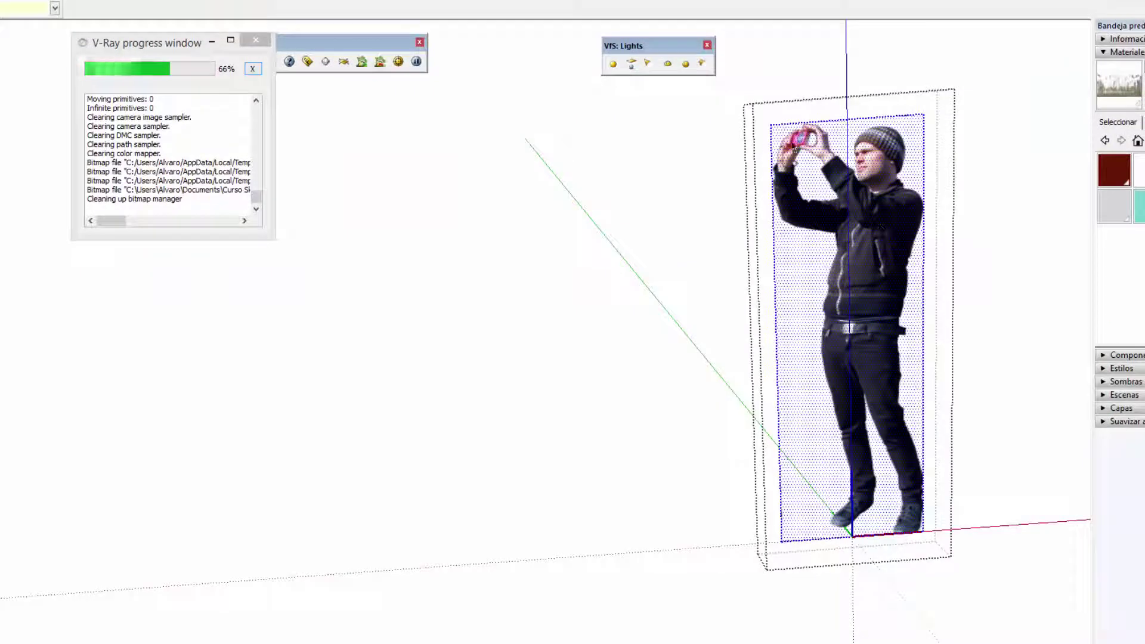
middle_drag(941, 316, 810, 371)
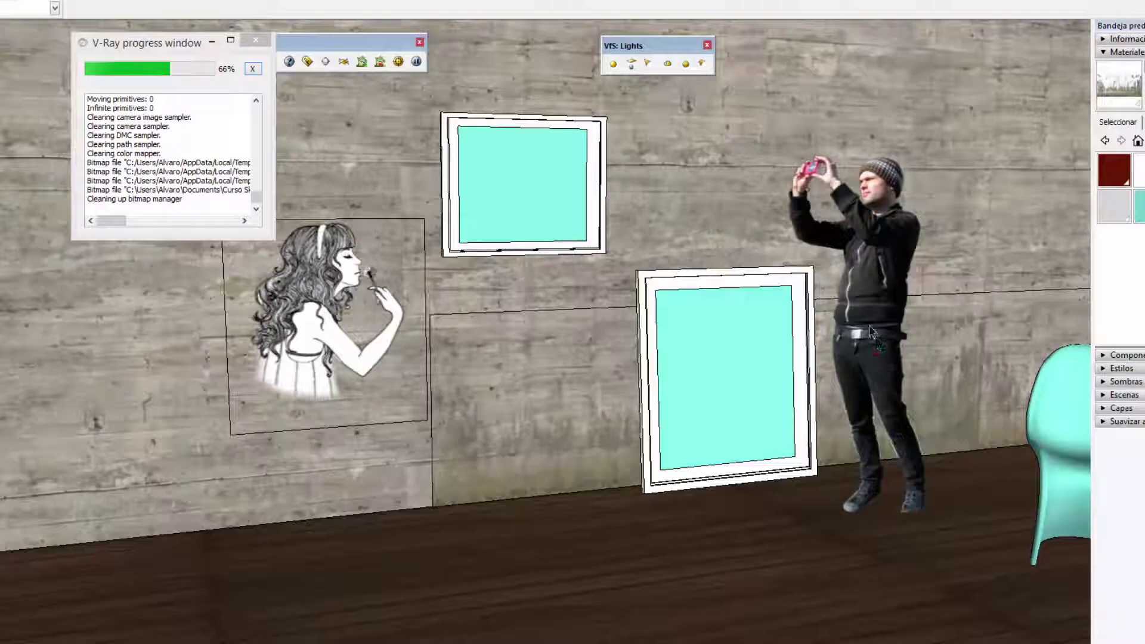
middle_drag(869, 327, 826, 196)
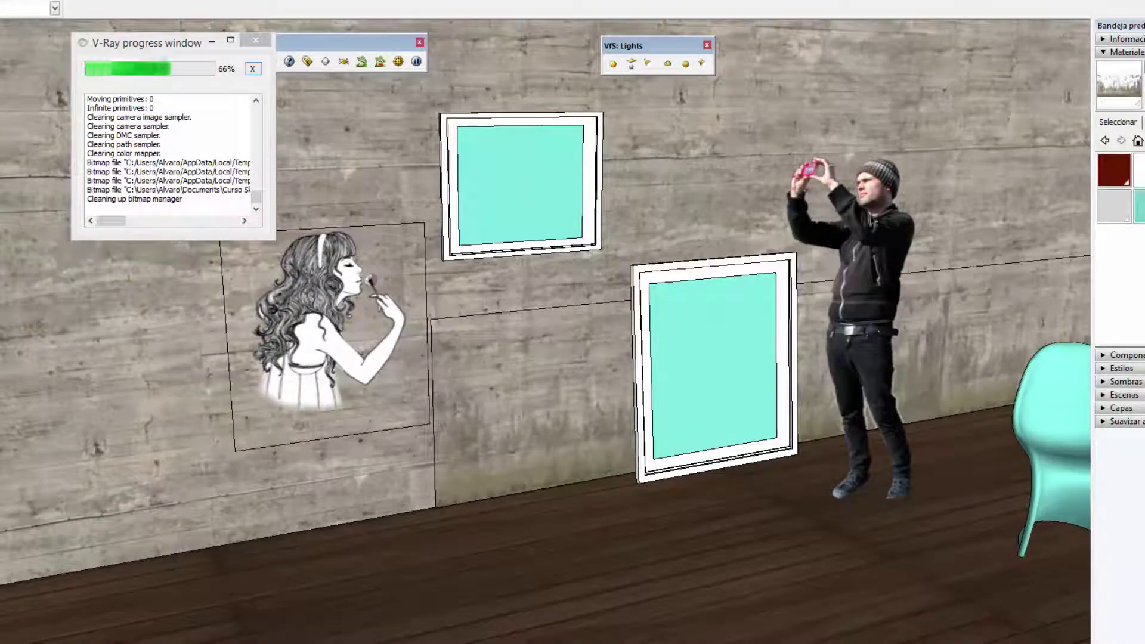
middle_drag(813, 273, 470, 374)
Step: Inspect the new V-Ray render, zooming the frame buffer to 200% and back to 100%
click(470, 374)
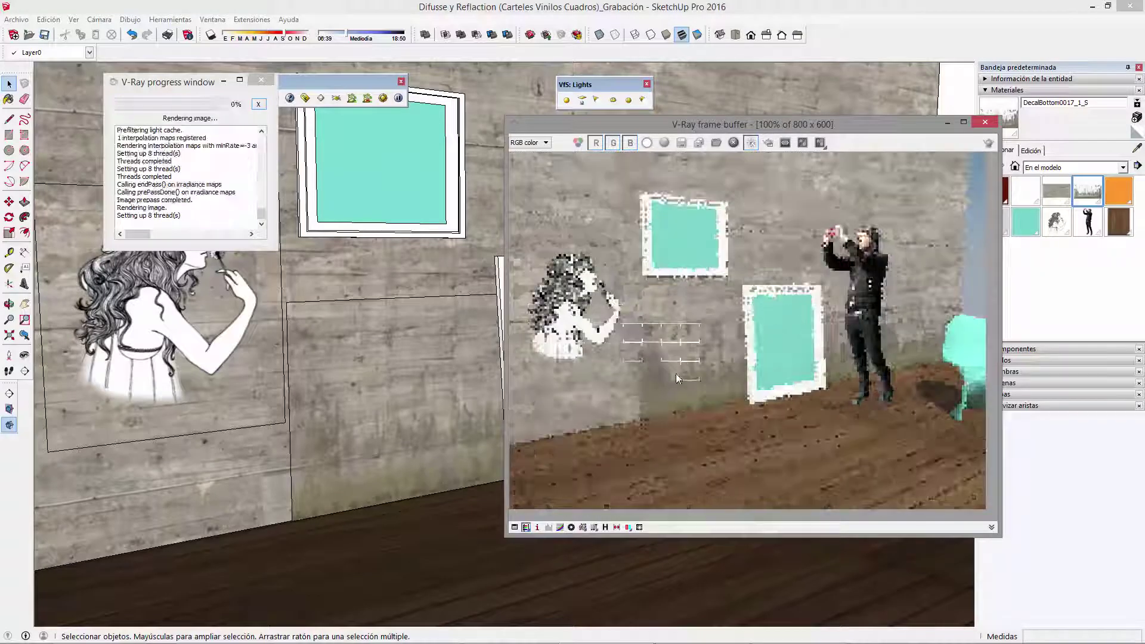
scroll(653, 364, up, 1)
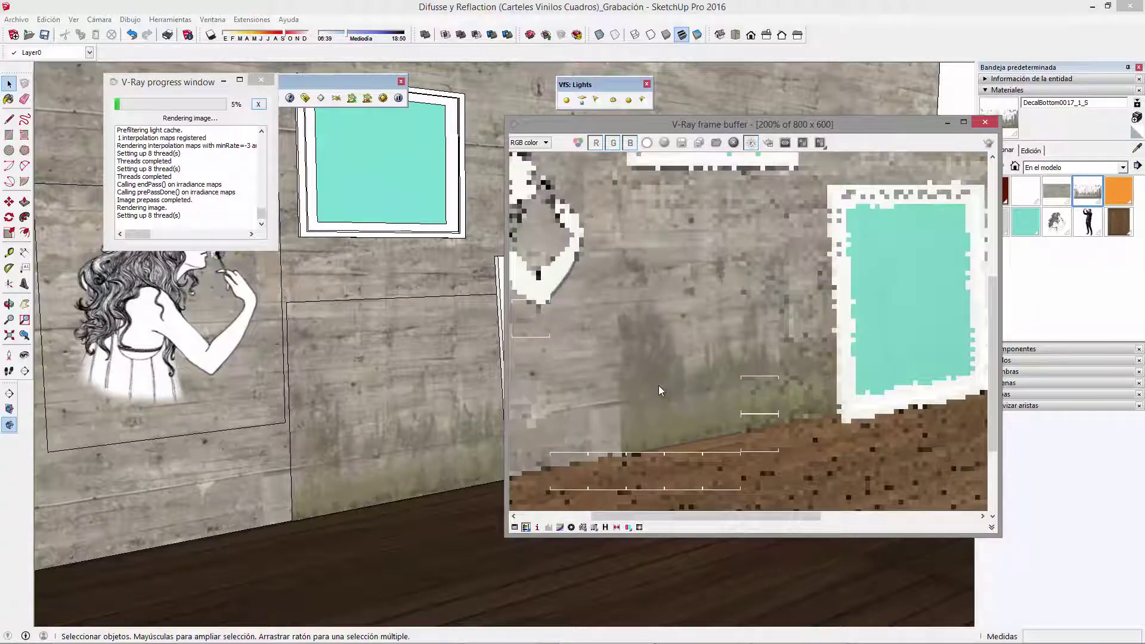
click(382, 423)
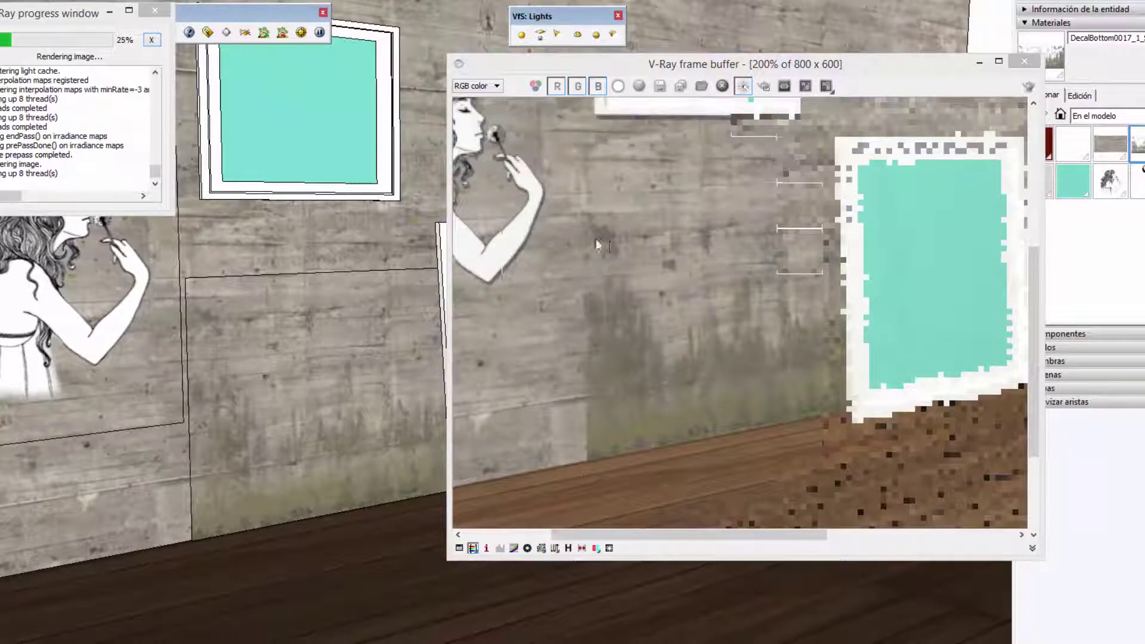
click(698, 372)
scroll(695, 373, down, 1)
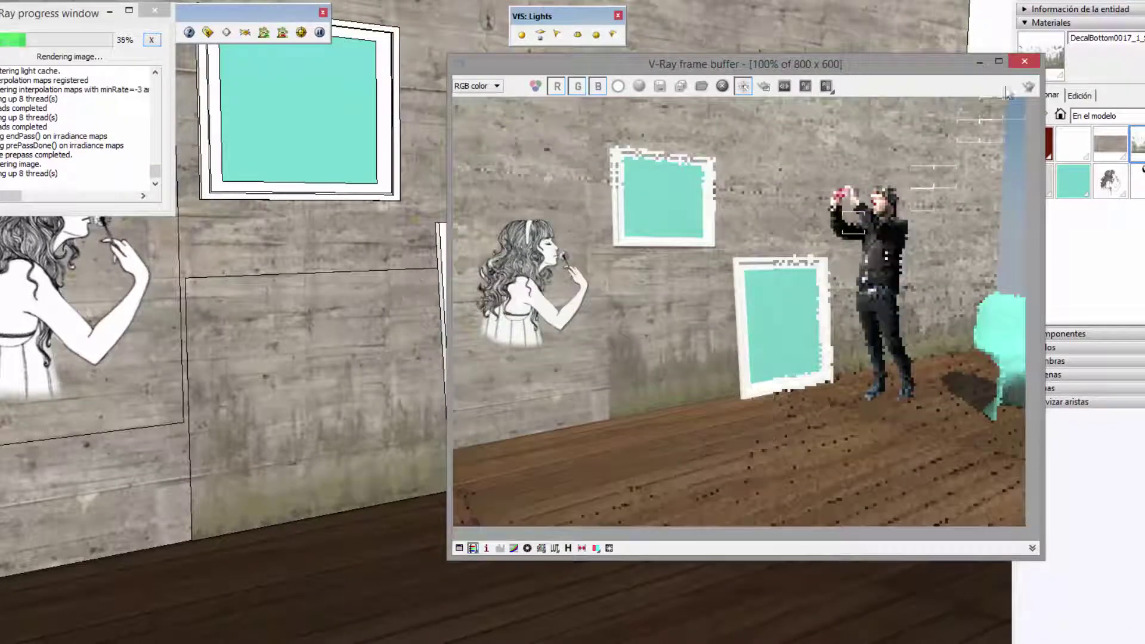
Step: Shift the girl decal and adjoining wall panel slightly right, then start a fresh V-Ray render
click(1020, 62)
middle_drag(435, 393, 571, 395)
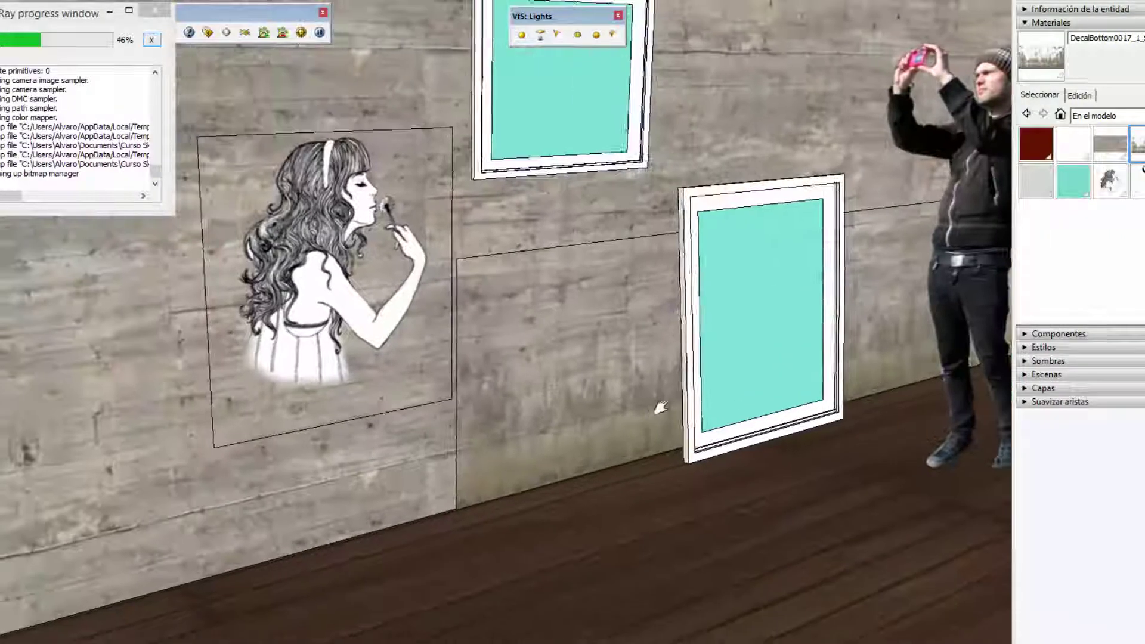
click(570, 417)
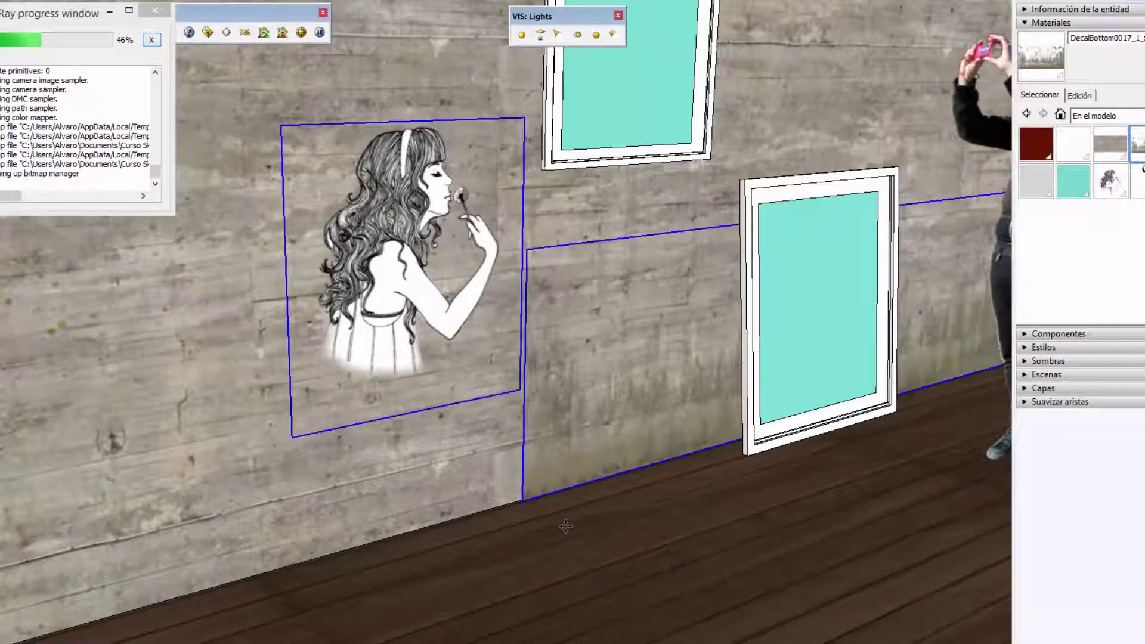
drag(565, 526, 580, 537)
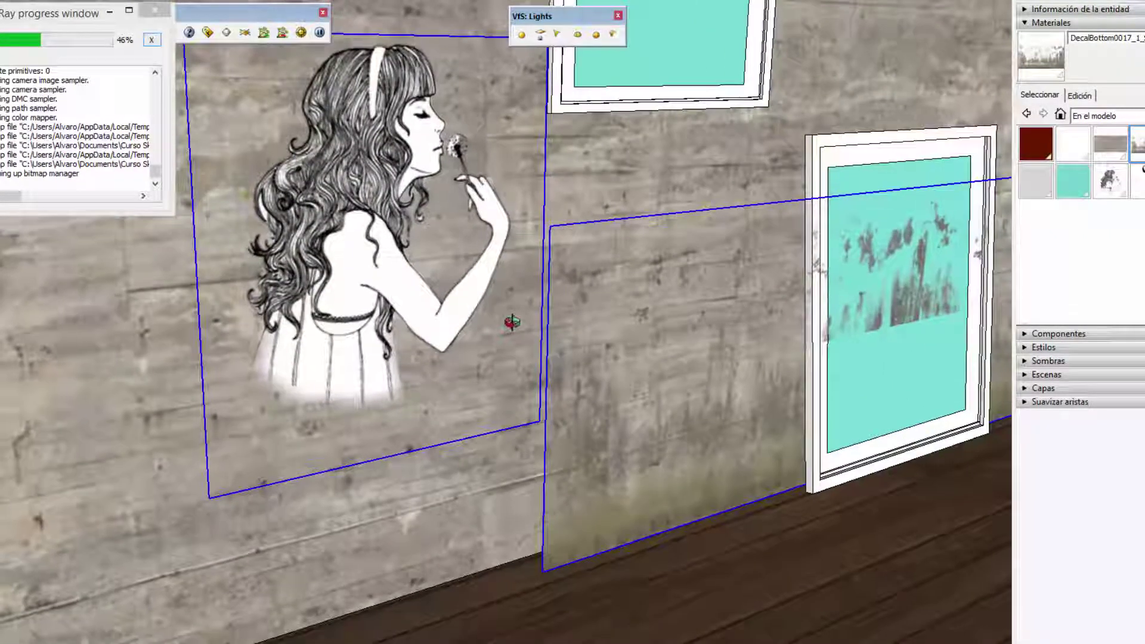
scroll(526, 330, up, 2)
click(155, 10)
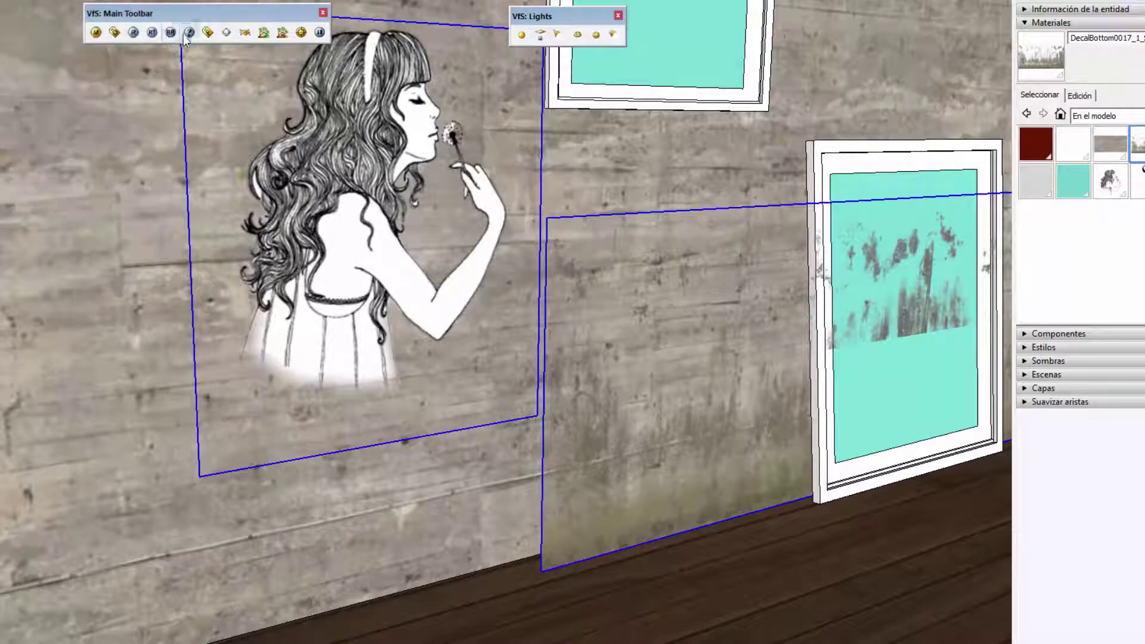
click(134, 34)
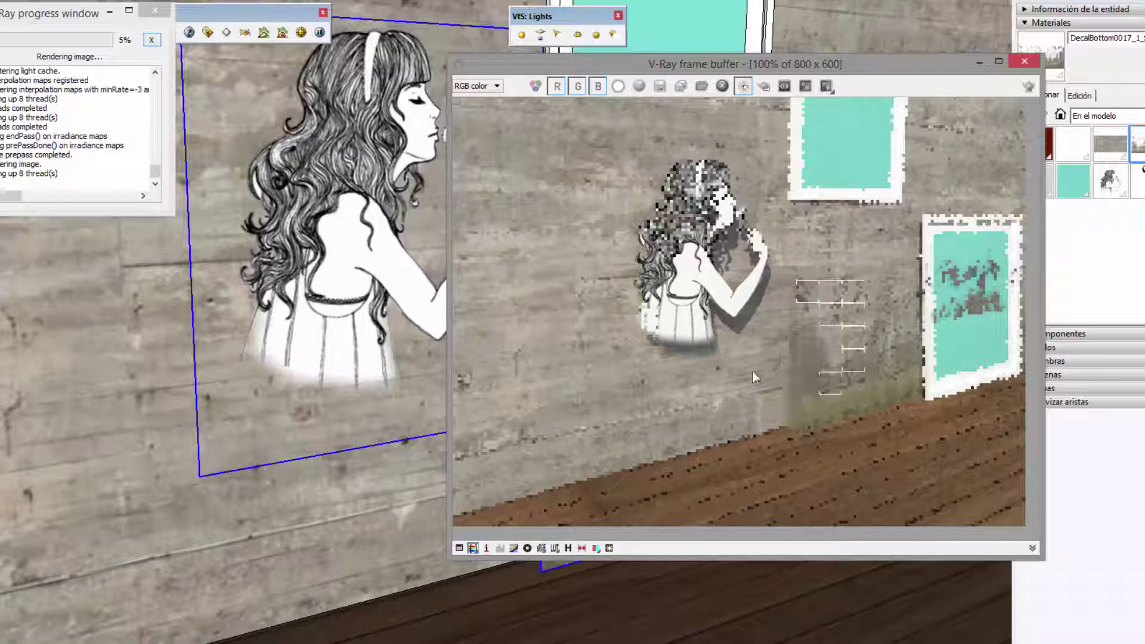
Step: Close the V-Ray frame buffer and sample the girl decal's material with the Paint Bucket
click(239, 397)
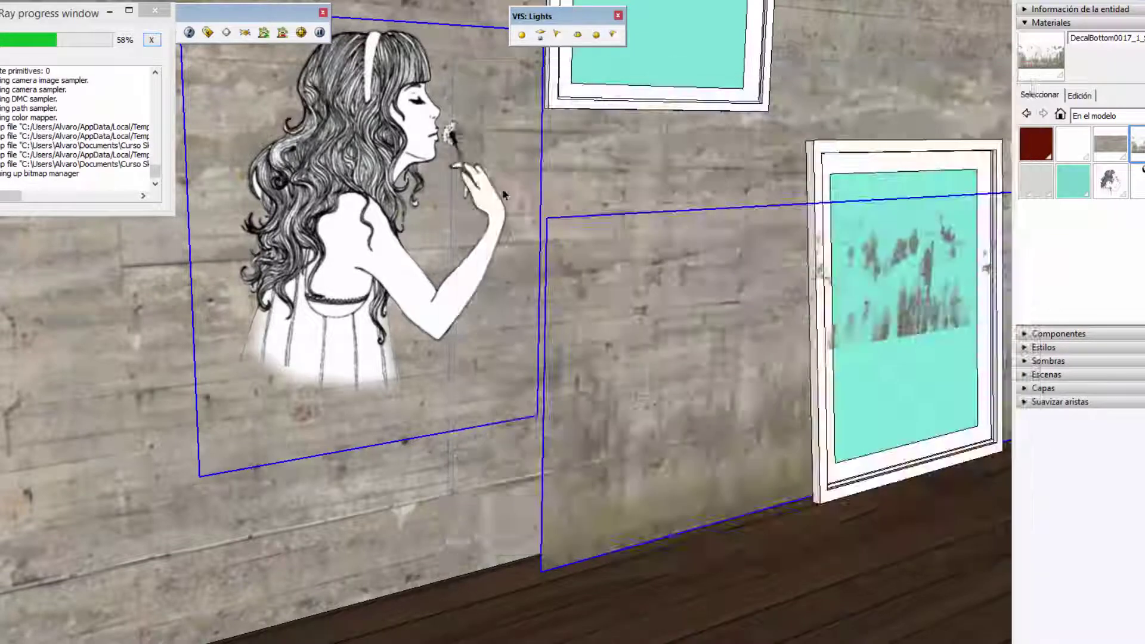
click(1023, 61)
alt+click(435, 145)
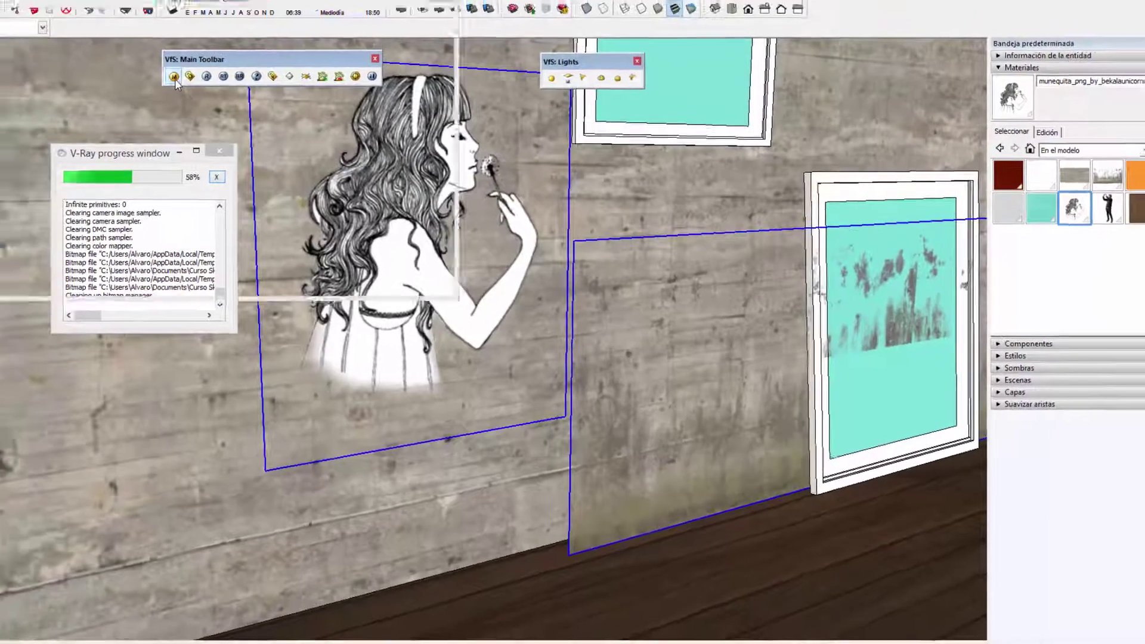
Step: Turn off Cast Shadows in the girl decal's V-Ray material options and close the editor
click(172, 74)
click(361, 108)
click(120, 168)
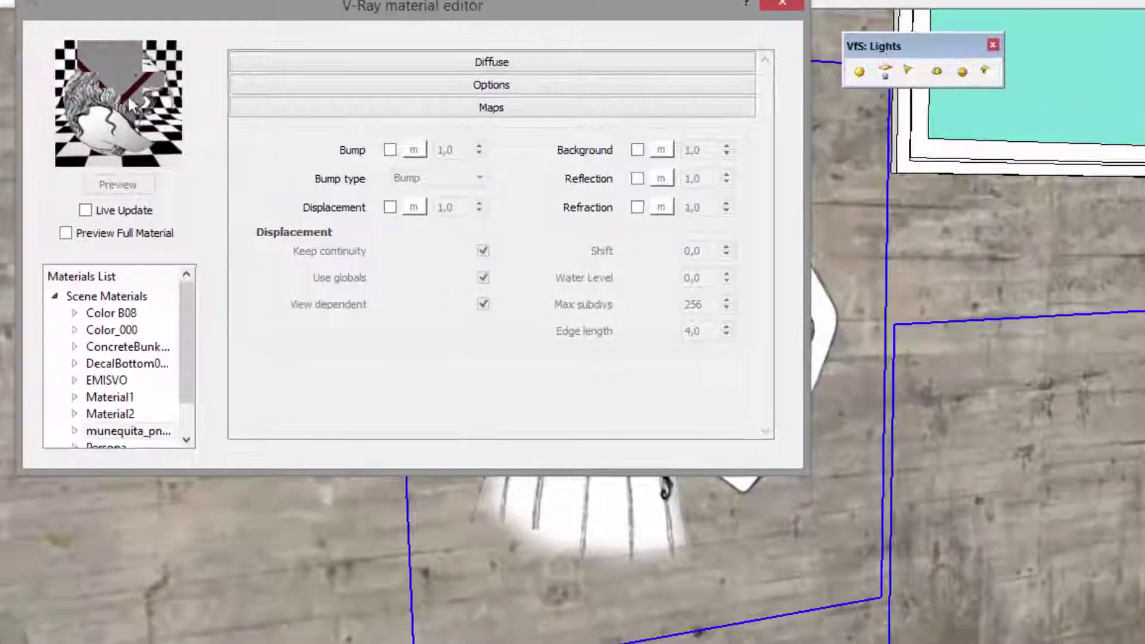
click(460, 111)
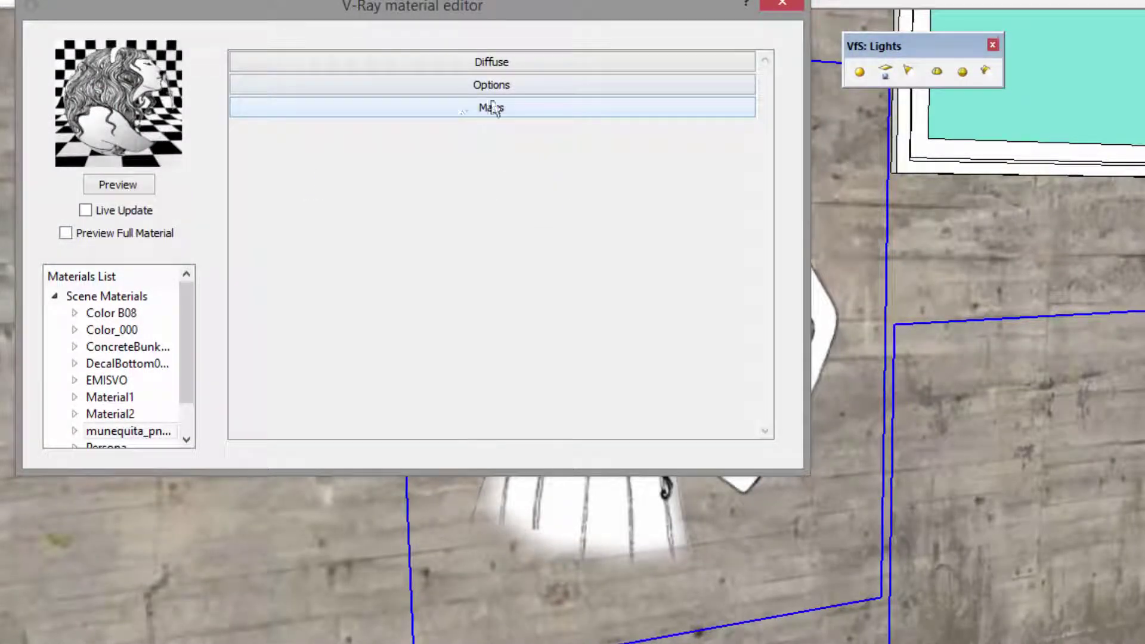
click(556, 86)
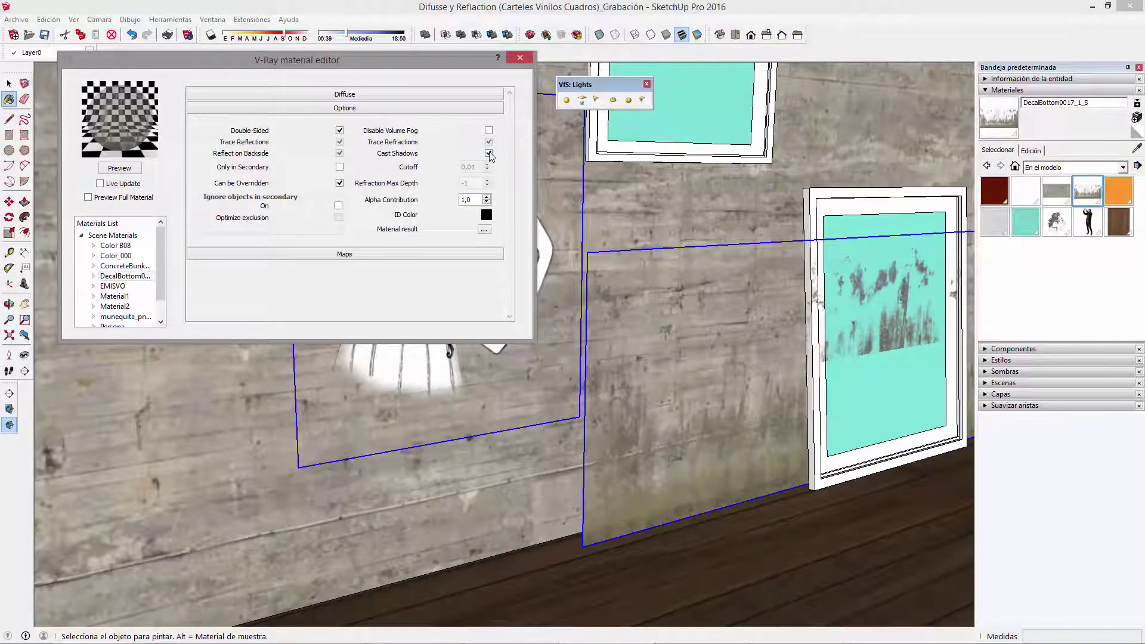
click(530, 58)
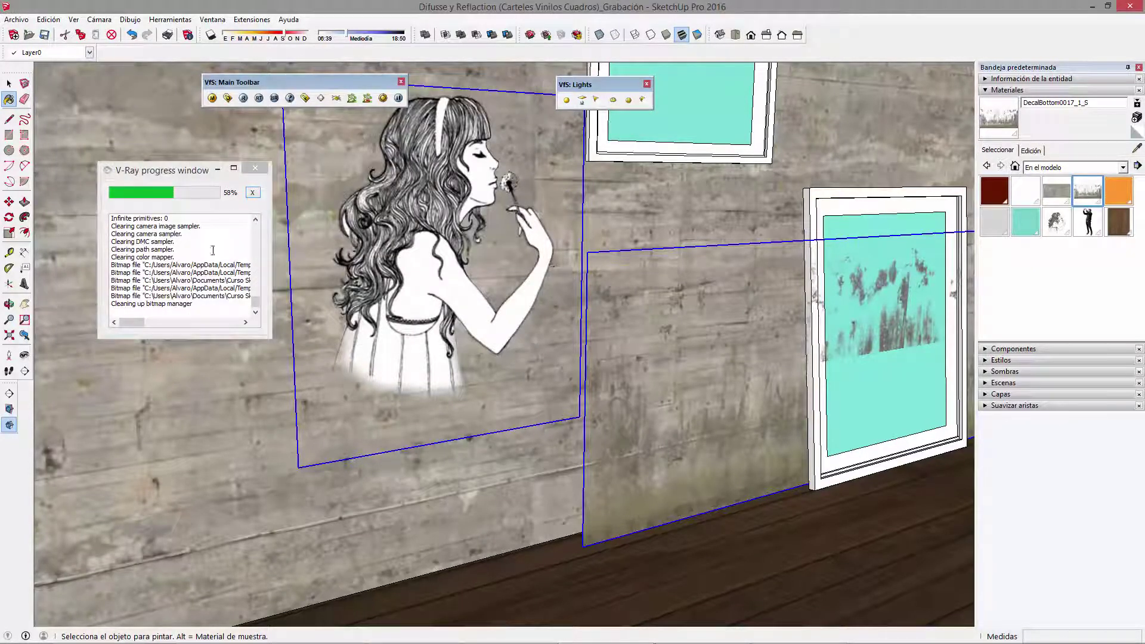
Step: Start a new V-Ray render and orbit out to see the teal frames
click(255, 167)
click(241, 101)
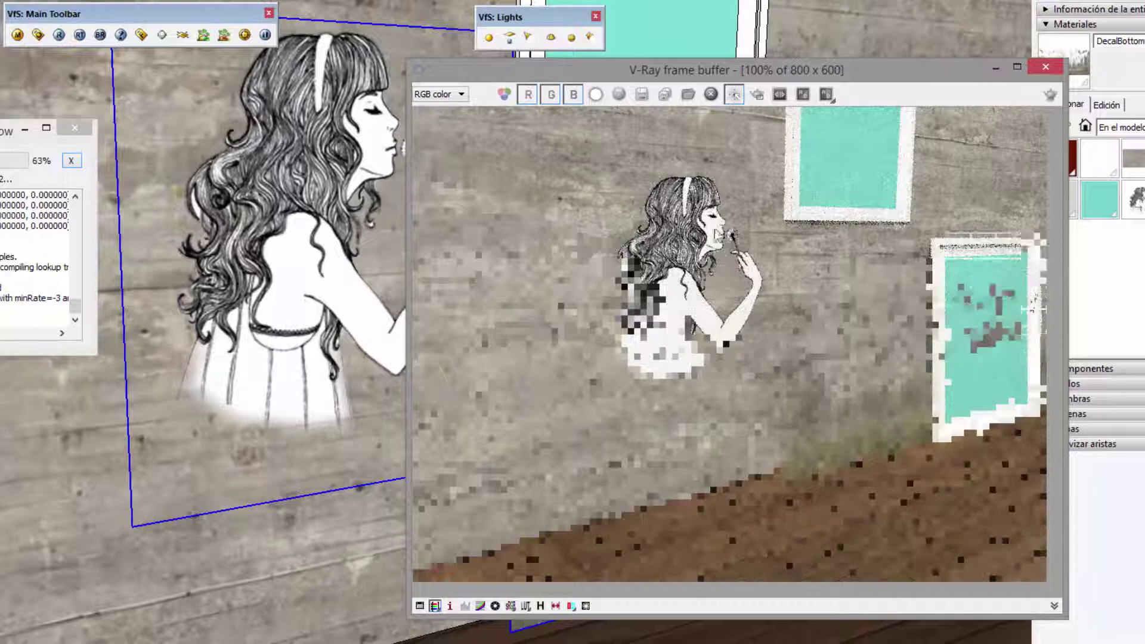
scroll(191, 386, down, 3)
middle_drag(201, 428, 310, 494)
Step: Slide the girl decal left along the wall to the panel corner
click(308, 493)
click(216, 467)
mouse_move(333, 251)
middle_down()
mouse_move(40, 173)
mouse_move(105, 390)
mouse_move(256, 440)
mouse_move(282, 467)
middle_up()
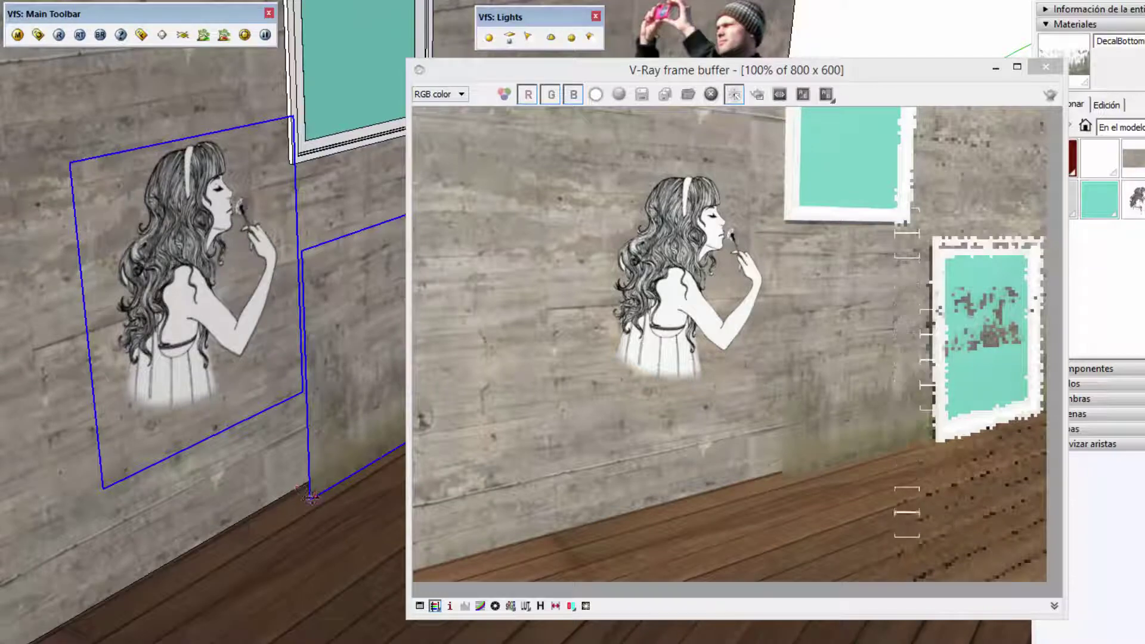
click(304, 492)
click(288, 492)
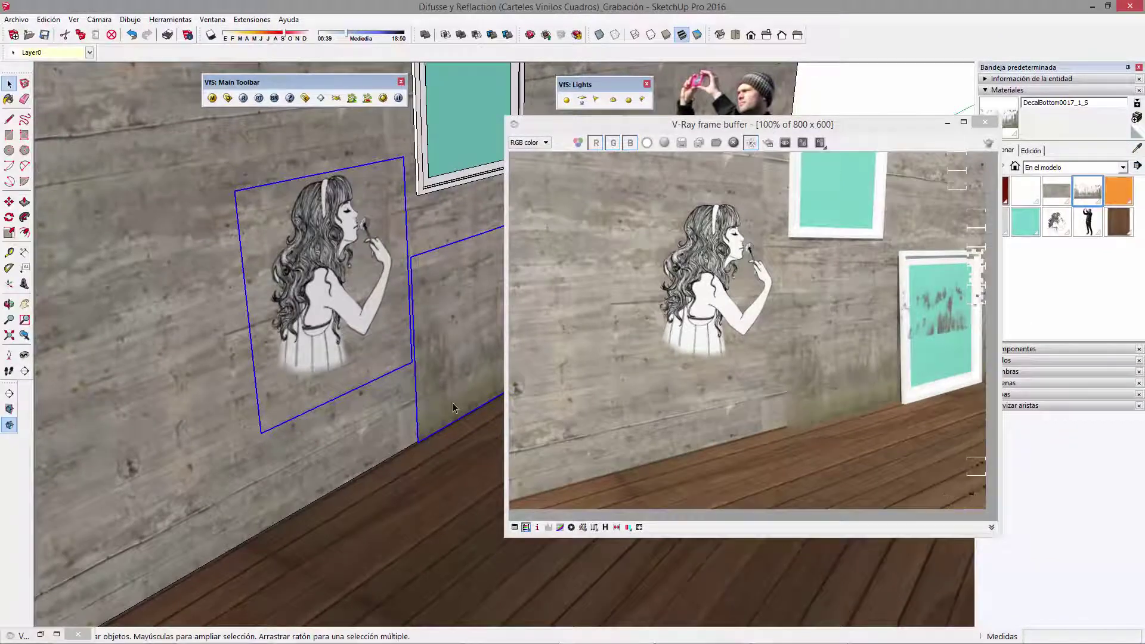
mouse_move(452, 402)
middle_down()
mouse_move(562, 356)
mouse_move(725, 195)
middle_up()
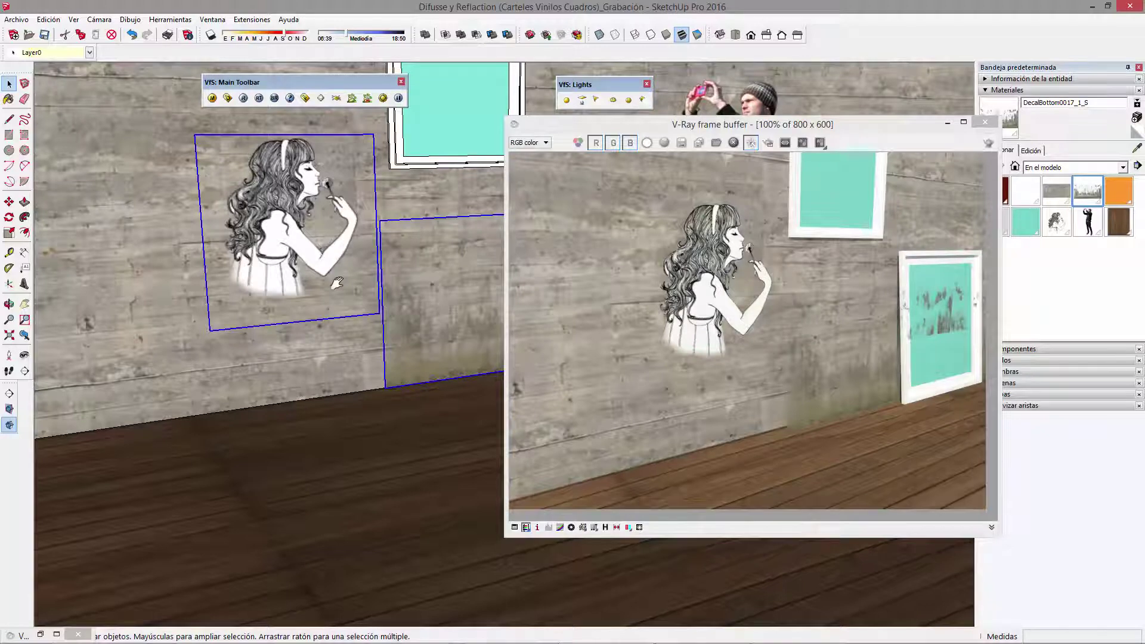
scroll(287, 240, up, 1)
scroll(287, 239, up, 3)
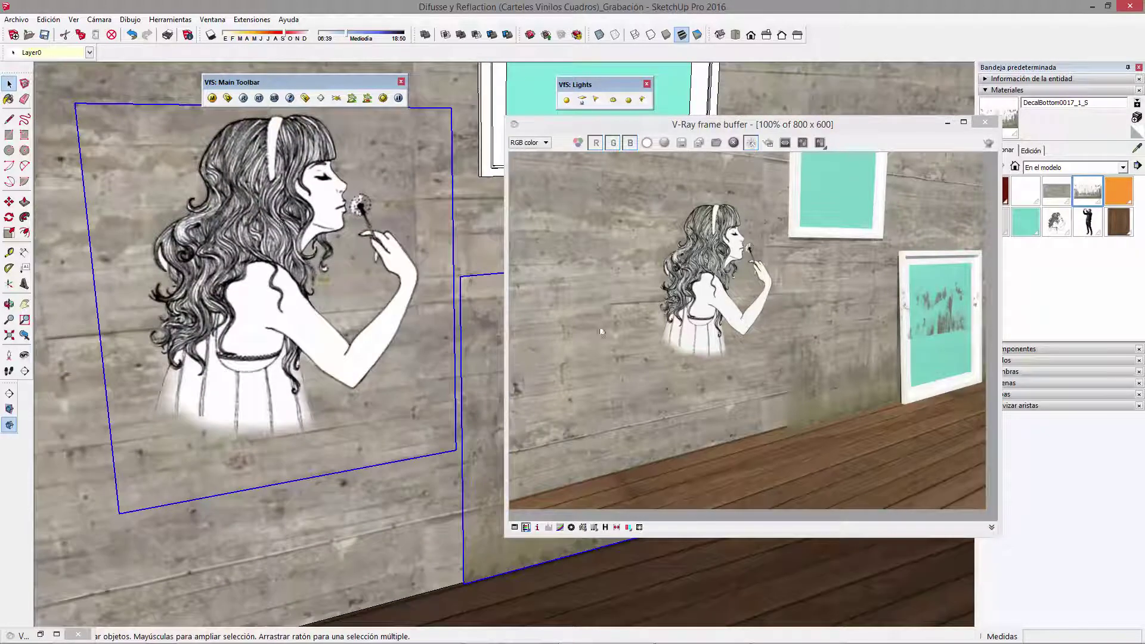
scroll(306, 281, down, 3)
scroll(342, 359, down, 1)
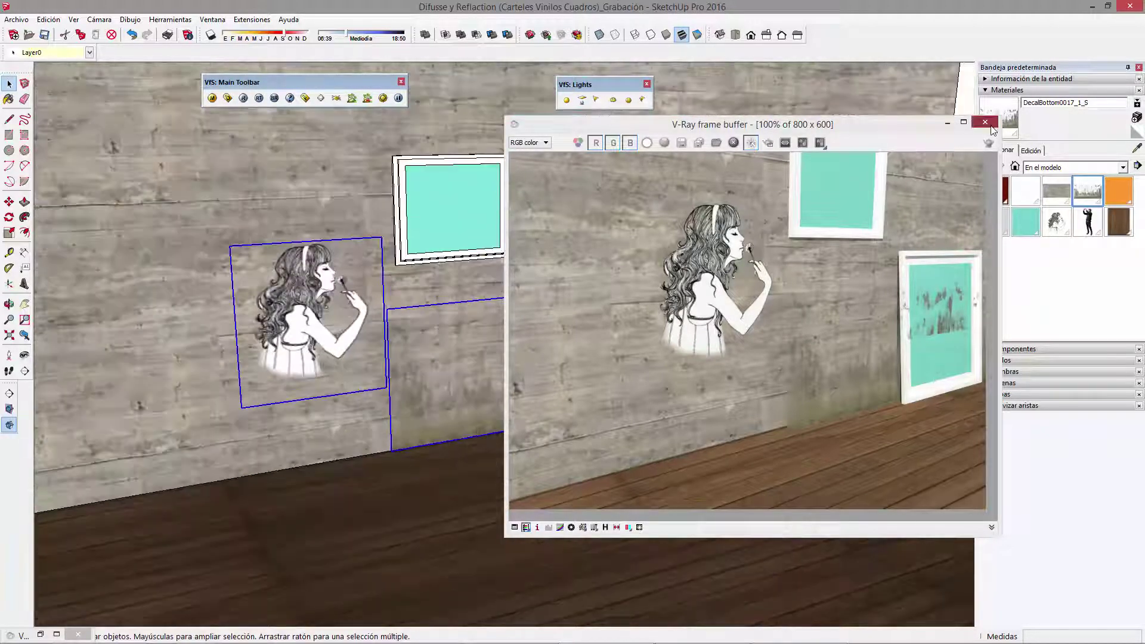
Step: Orbit back out to view the whole wall from the left and clear the selection
mouse_move(342, 359)
middle_down()
mouse_move(624, 424)
mouse_move(370, 307)
middle_up()
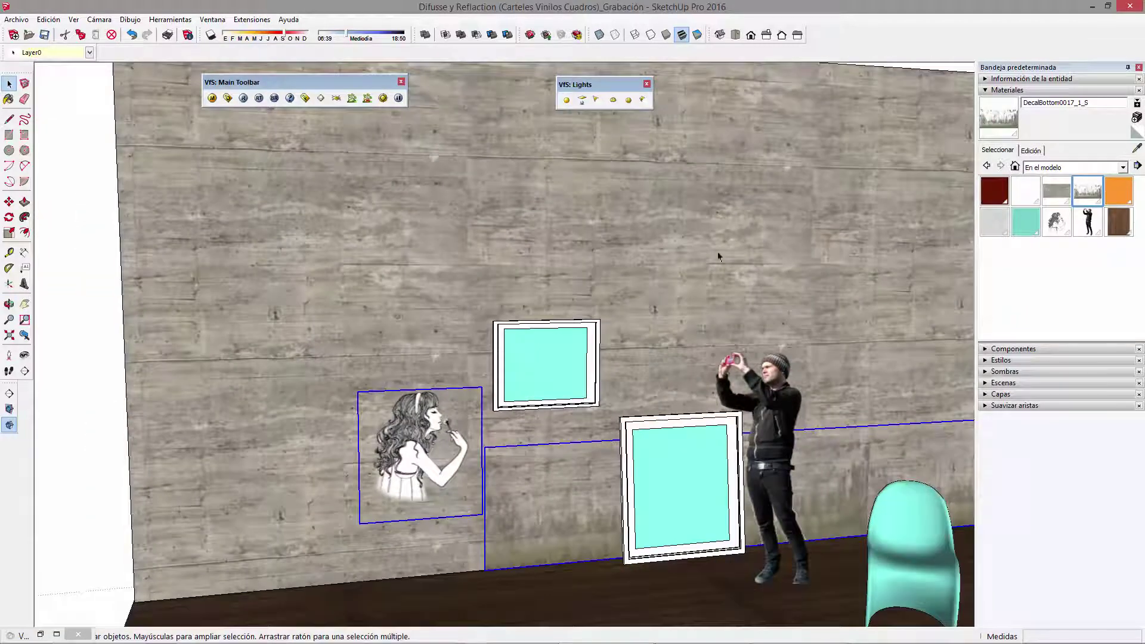
scroll(719, 256, down, 3)
click(902, 262)
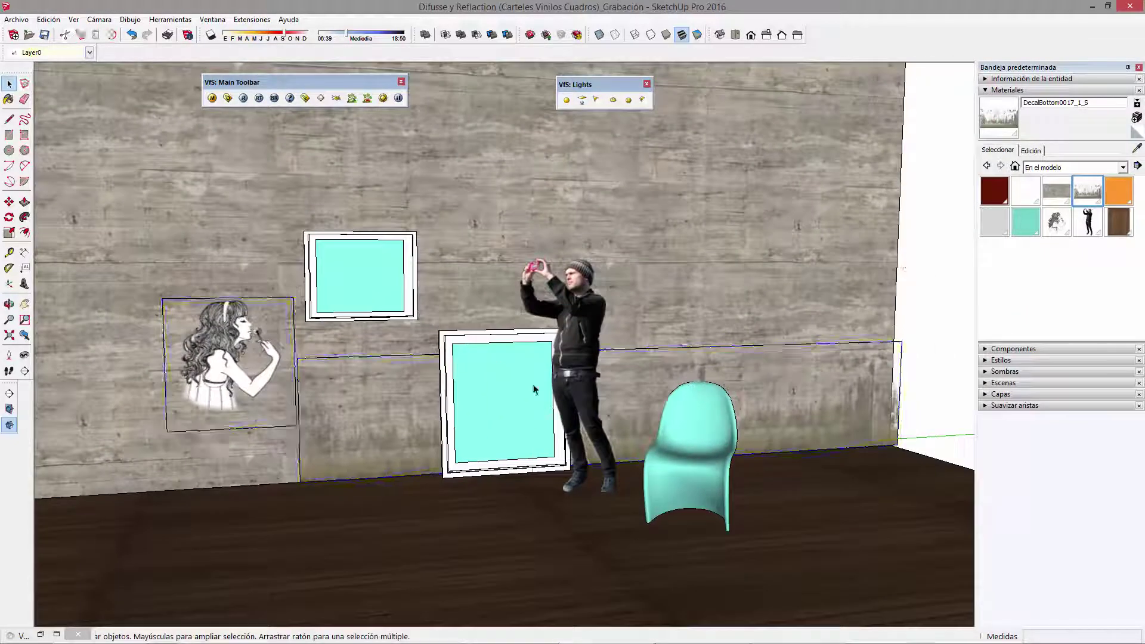
middle_drag(317, 303, 582, 428)
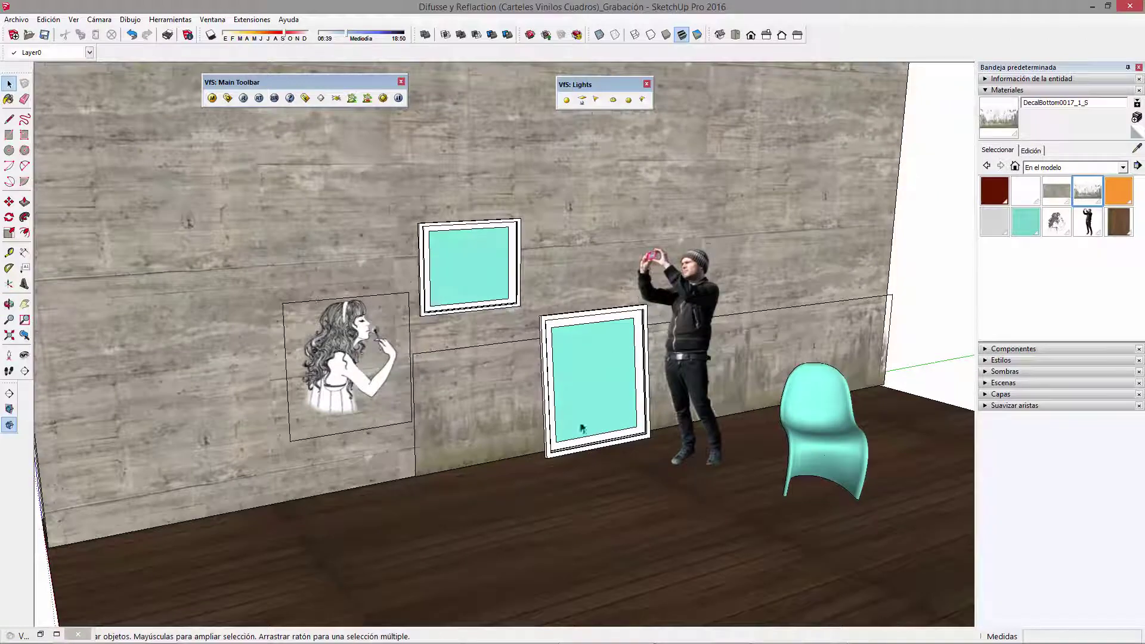
scroll(461, 385, up, 3)
Step: Select the upper teal frame's face and open the Archivo menu for importing
click(477, 238)
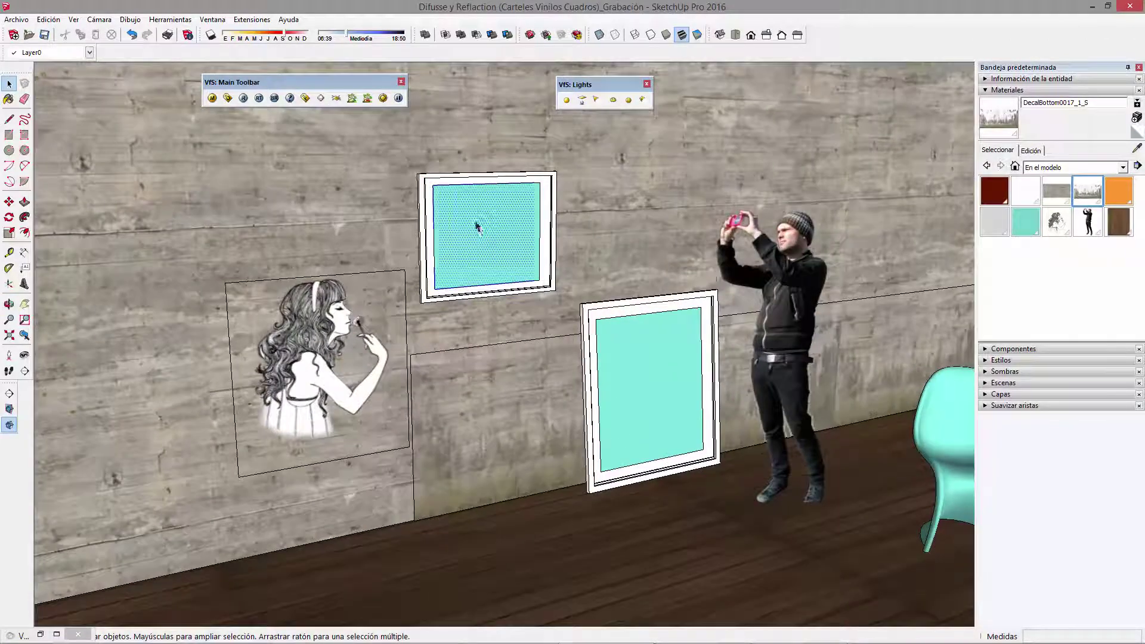
scroll(508, 238, up, 1)
scroll(506, 238, up, 1)
click(643, 374)
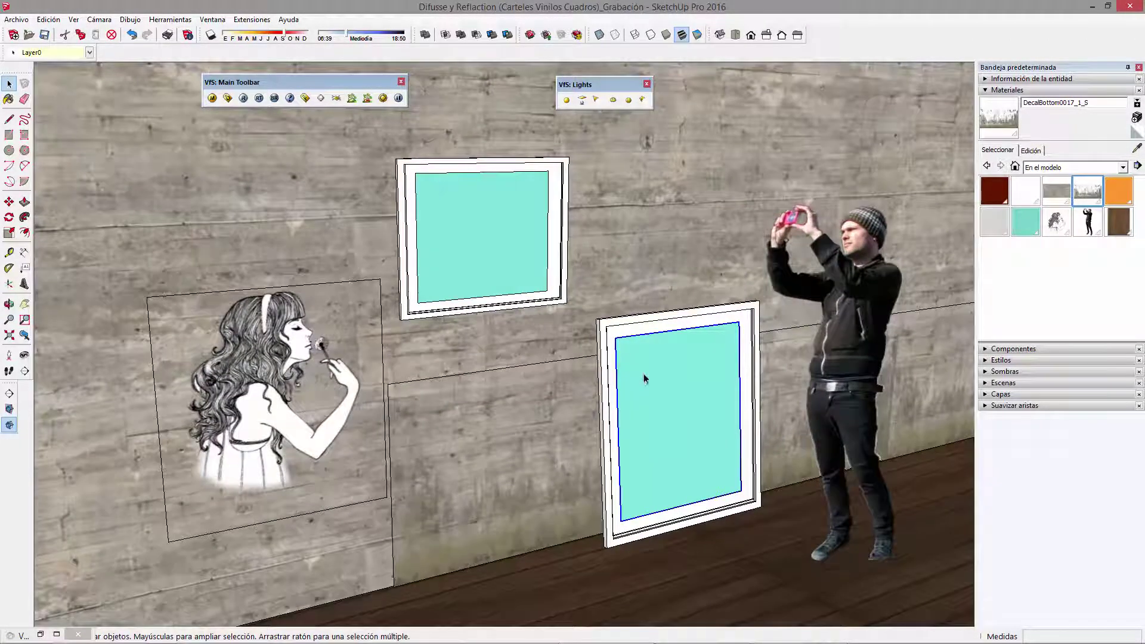
click(489, 222)
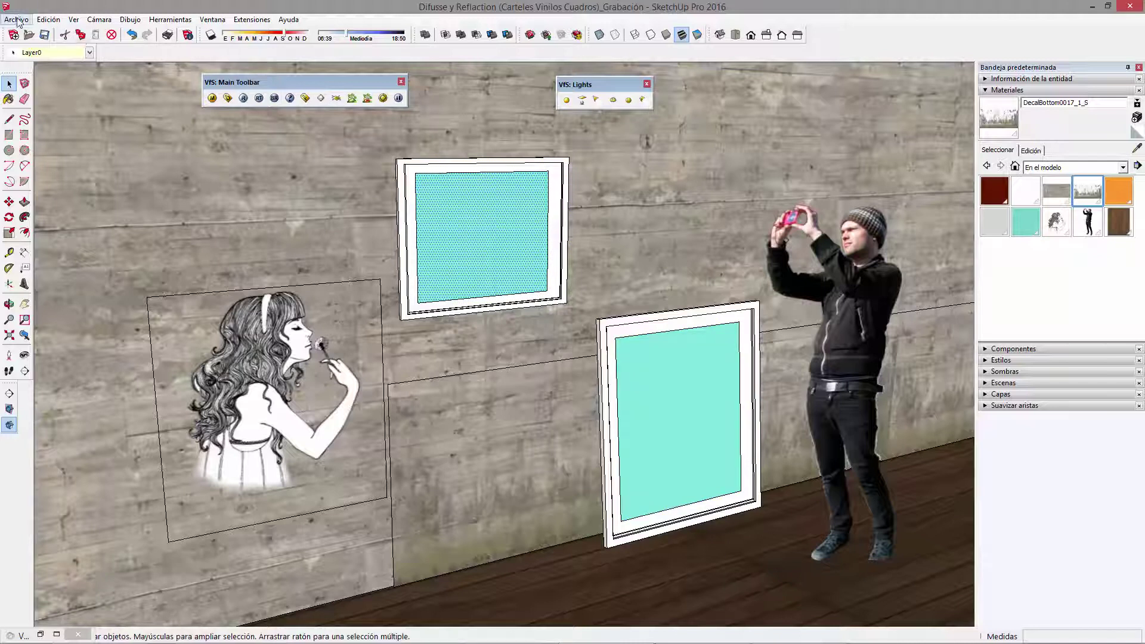
click(17, 20)
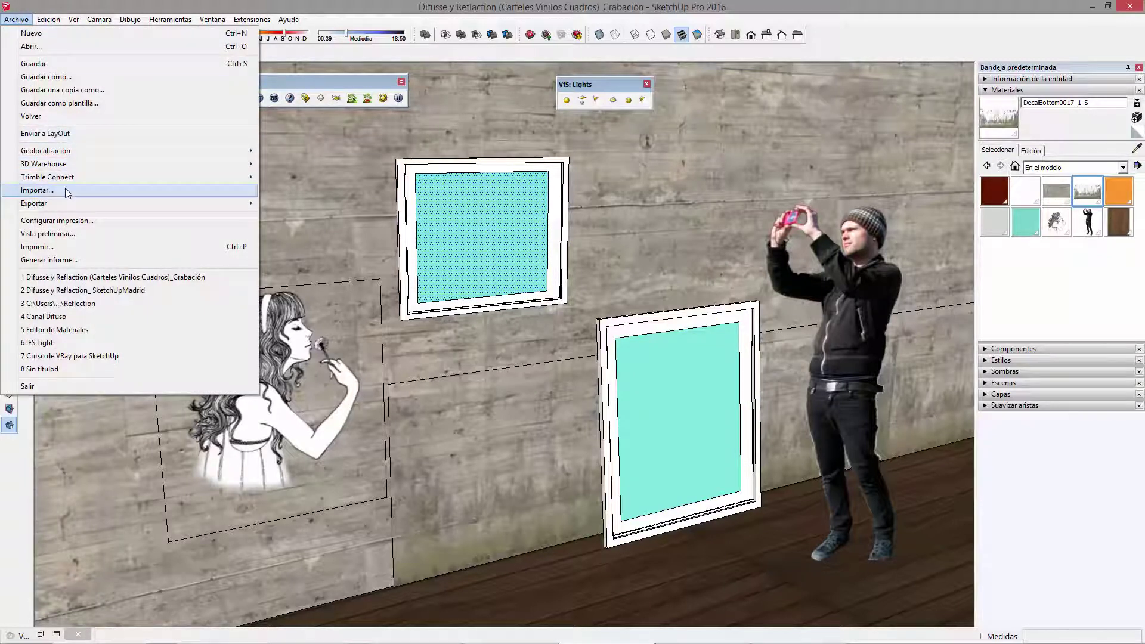
Step: Import keith_haring as a texture and place it across the upper frame's inner area
click(66, 191)
click(366, 278)
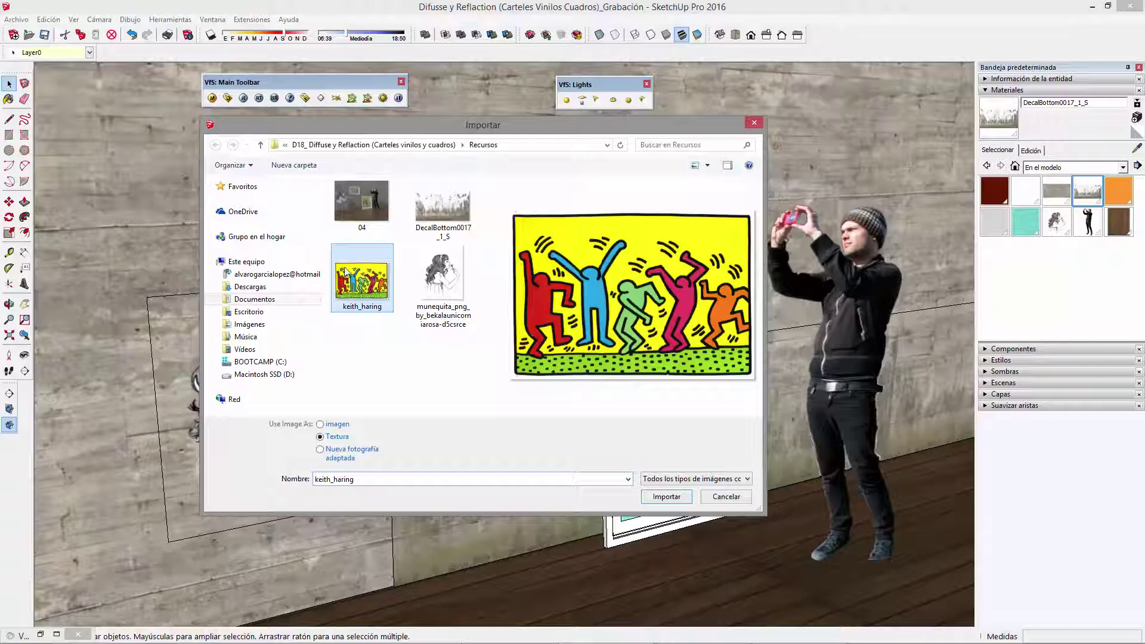
click(667, 497)
click(422, 296)
click(547, 173)
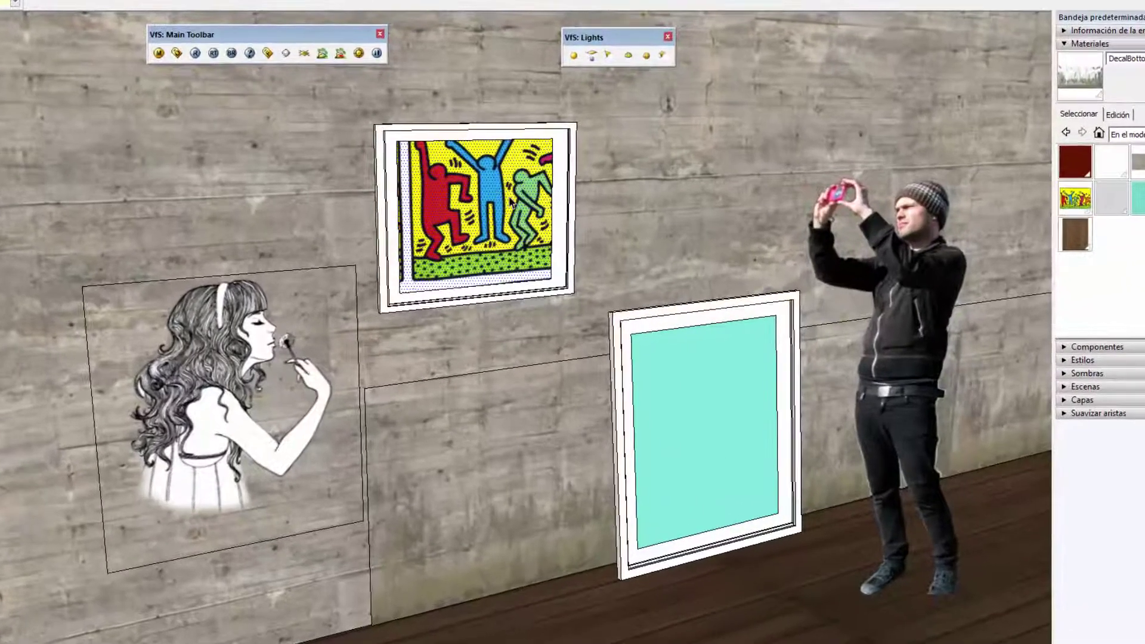
Step: Scale and shift the poster texture via Textura > Posición to fill the frame
right_click(462, 161)
mouse_move(503, 362)
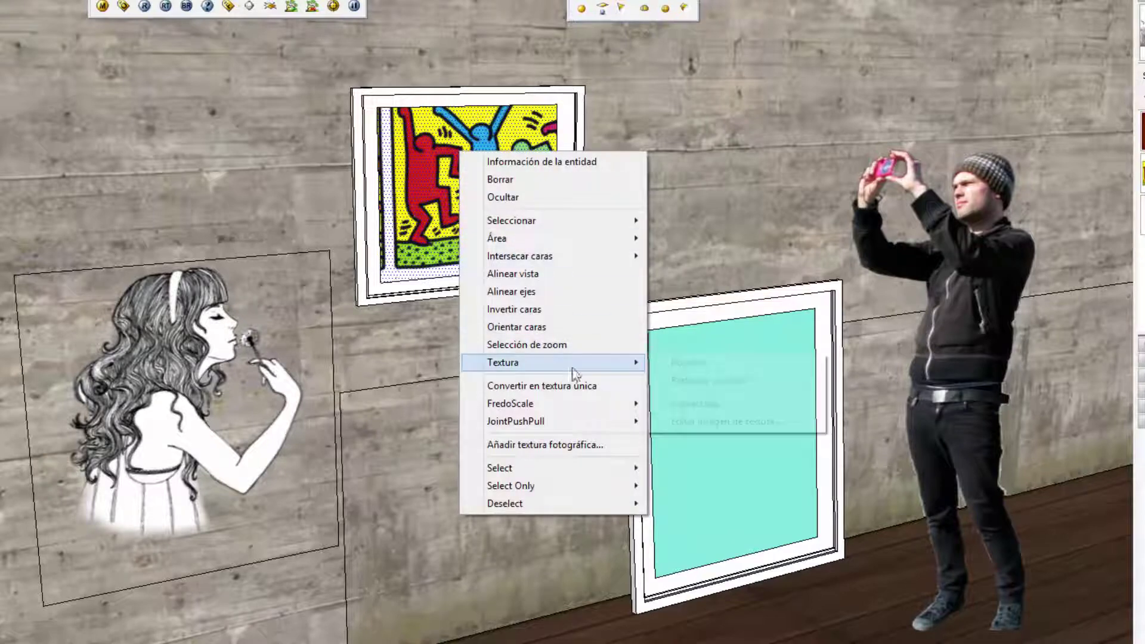
click(703, 364)
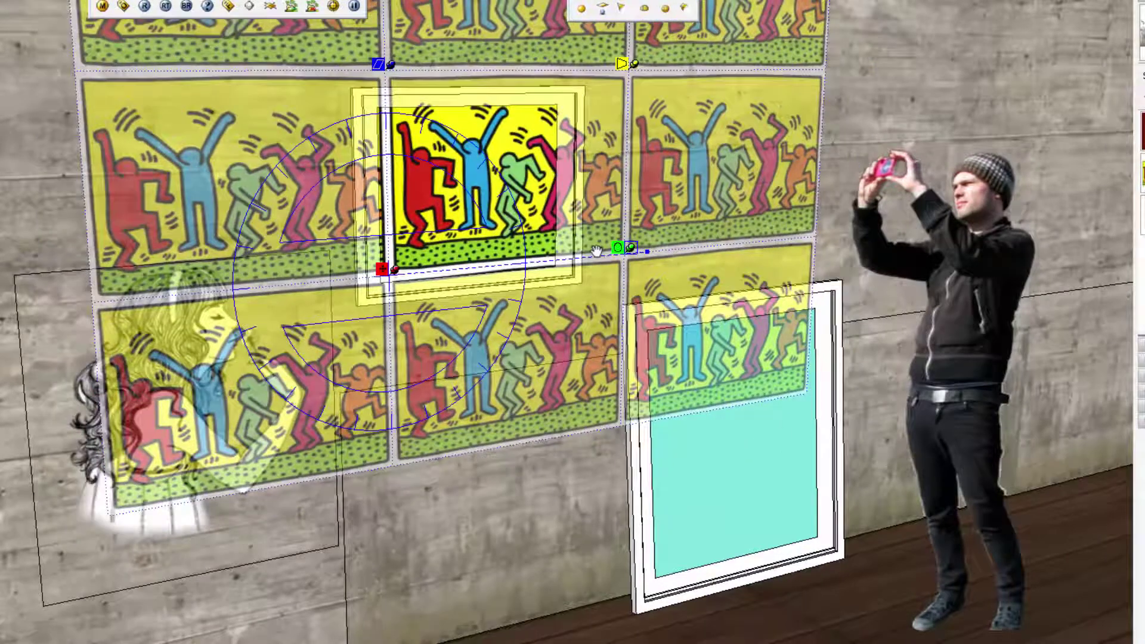
mouse_move(642, 249)
mouse_down()
mouse_move(561, 253)
mouse_move(578, 261)
mouse_up()
drag(499, 204, 486, 213)
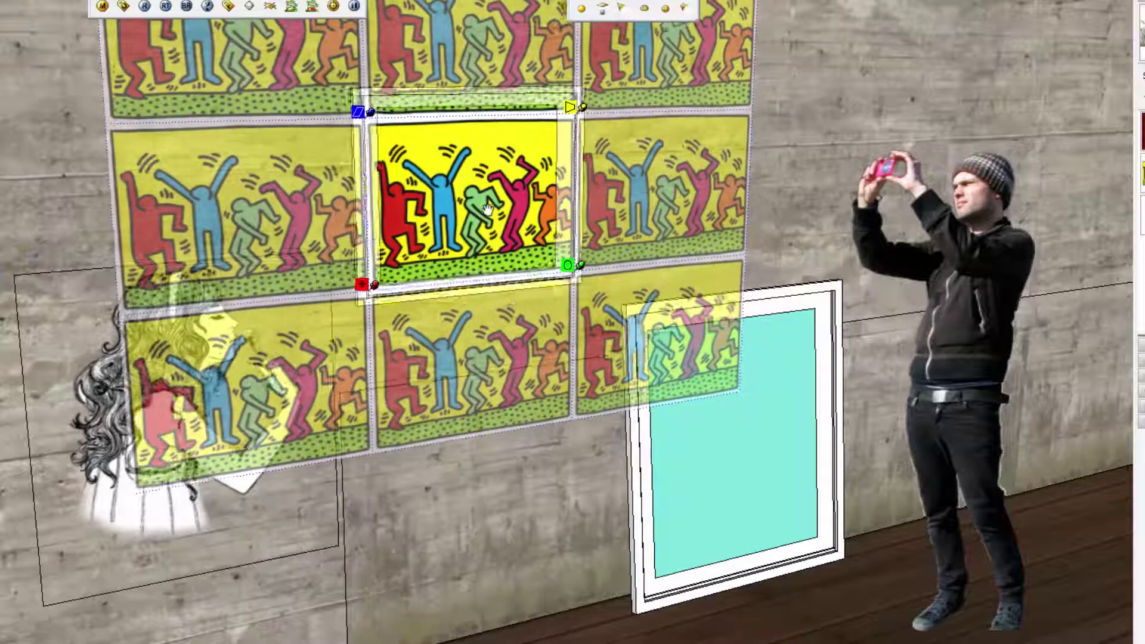
drag(573, 270, 593, 267)
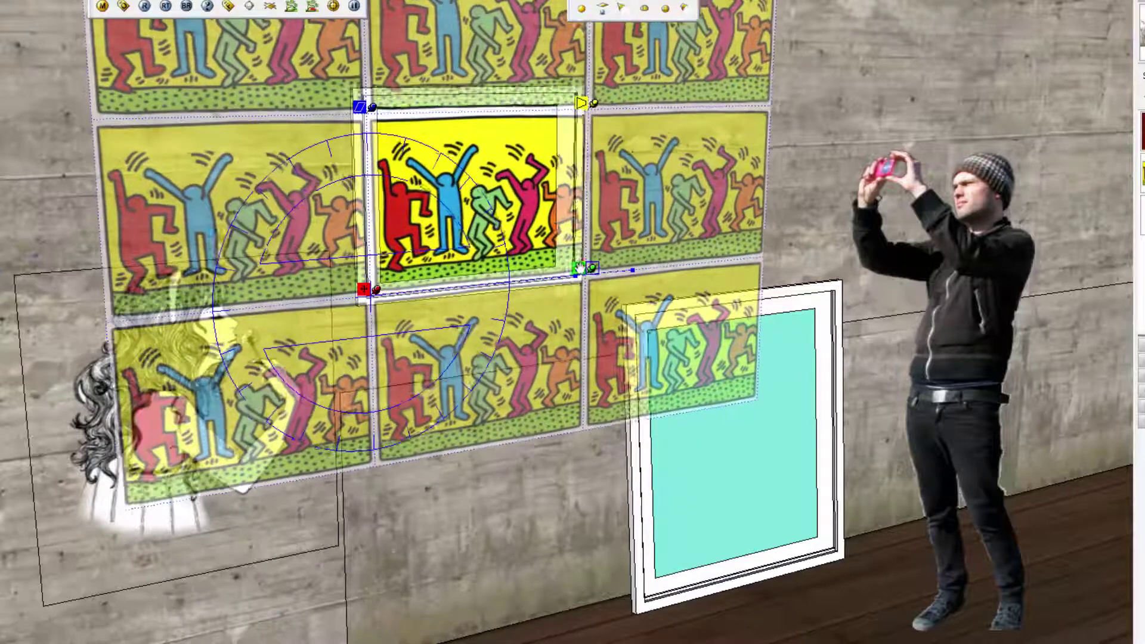
drag(523, 225, 512, 226)
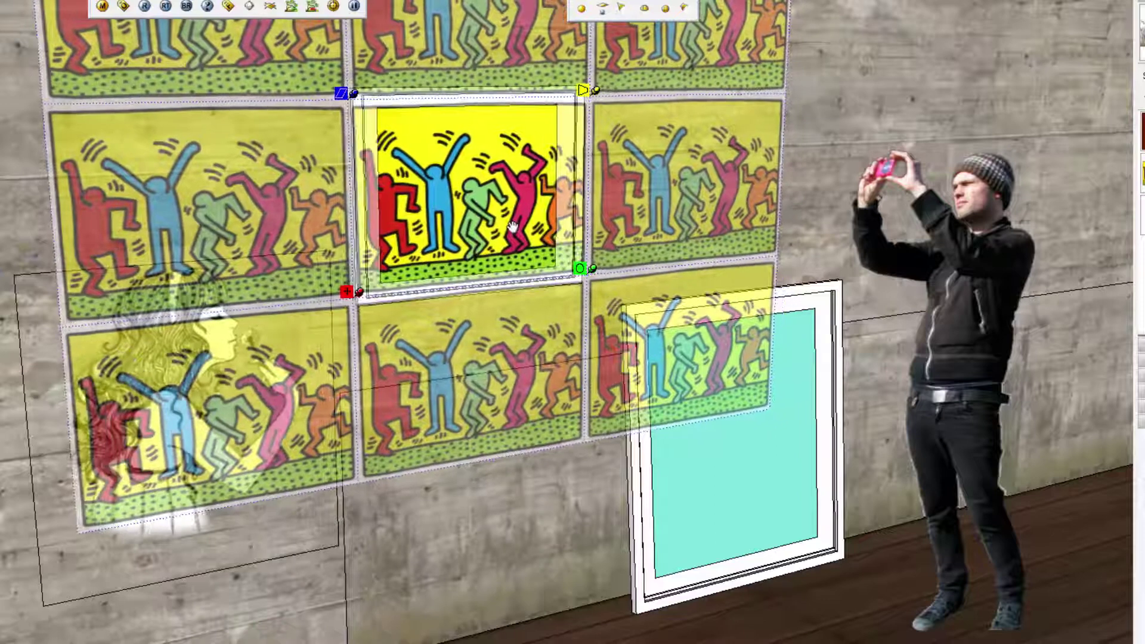
key(Return)
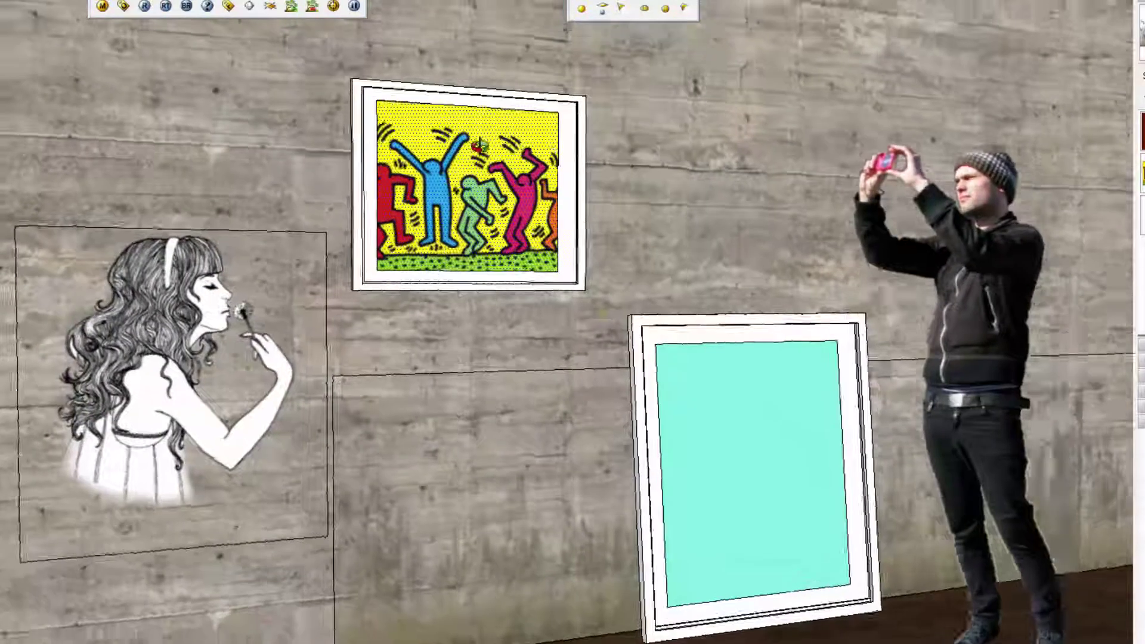
middle_drag(528, 225, 518, 215)
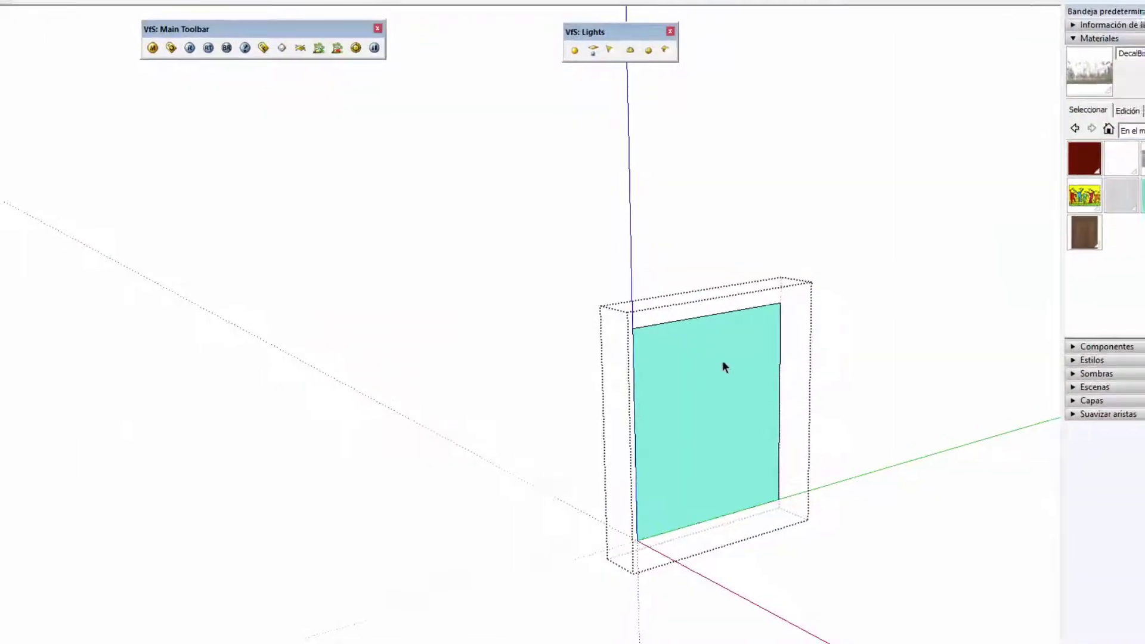
Step: Sample the keith_haring material and paint it onto the lower frame's teal inner panel
key(b)
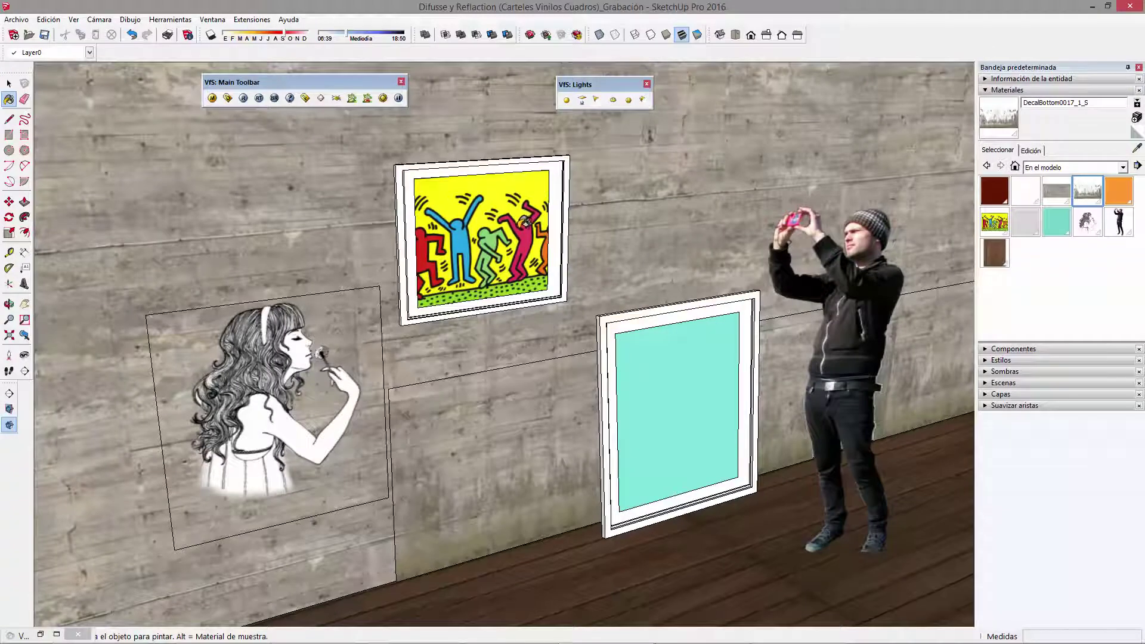
alt+click(512, 197)
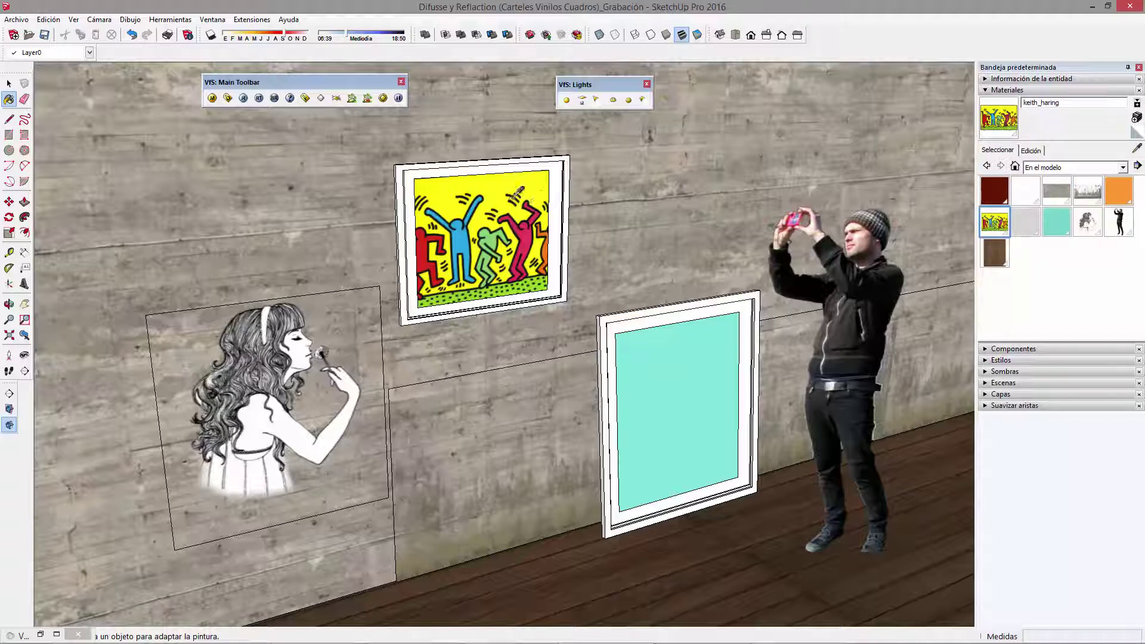
key(space)
double_click(675, 368)
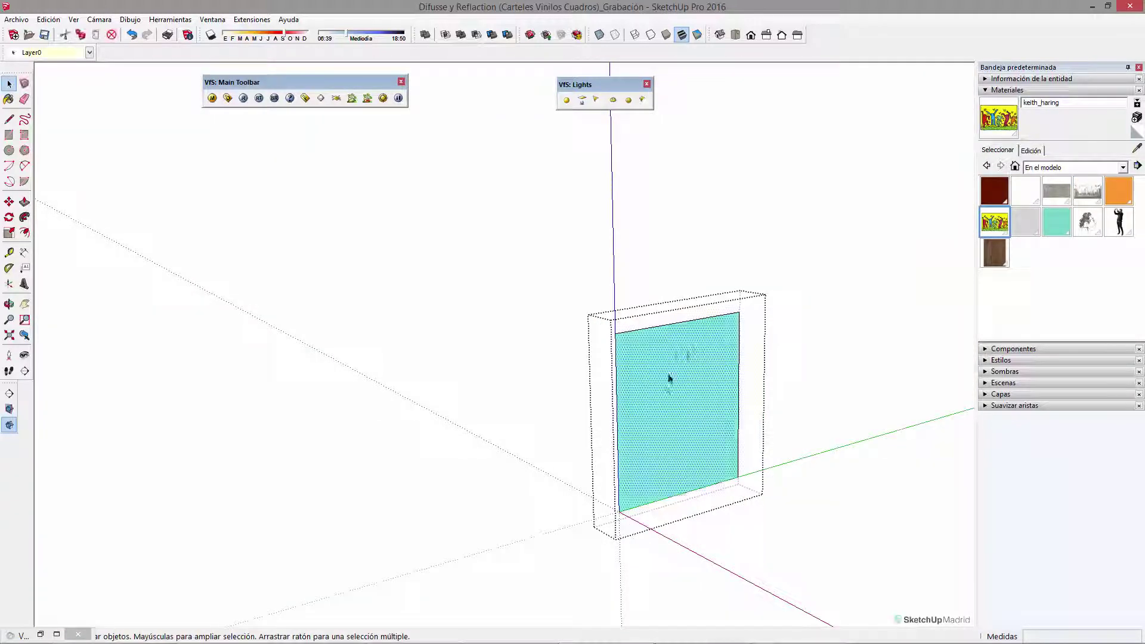
key(b)
click(675, 369)
key(space)
Step: Reposition the lower panel's keith_haring texture so the poster's figures appear cropped
right_click(676, 366)
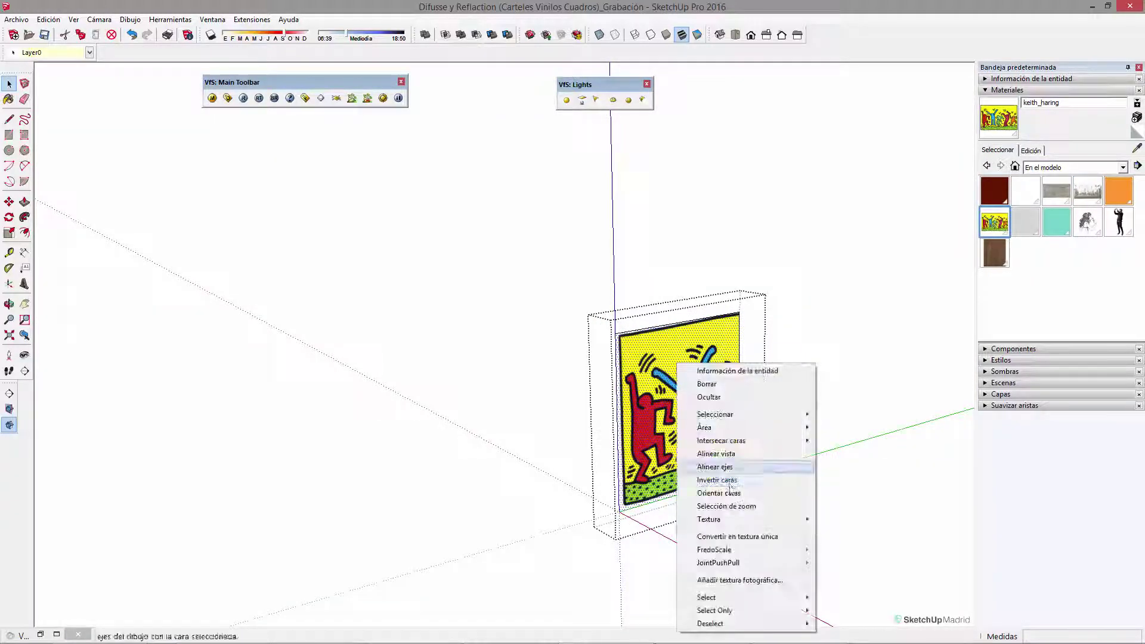
click(846, 517)
drag(664, 389, 652, 391)
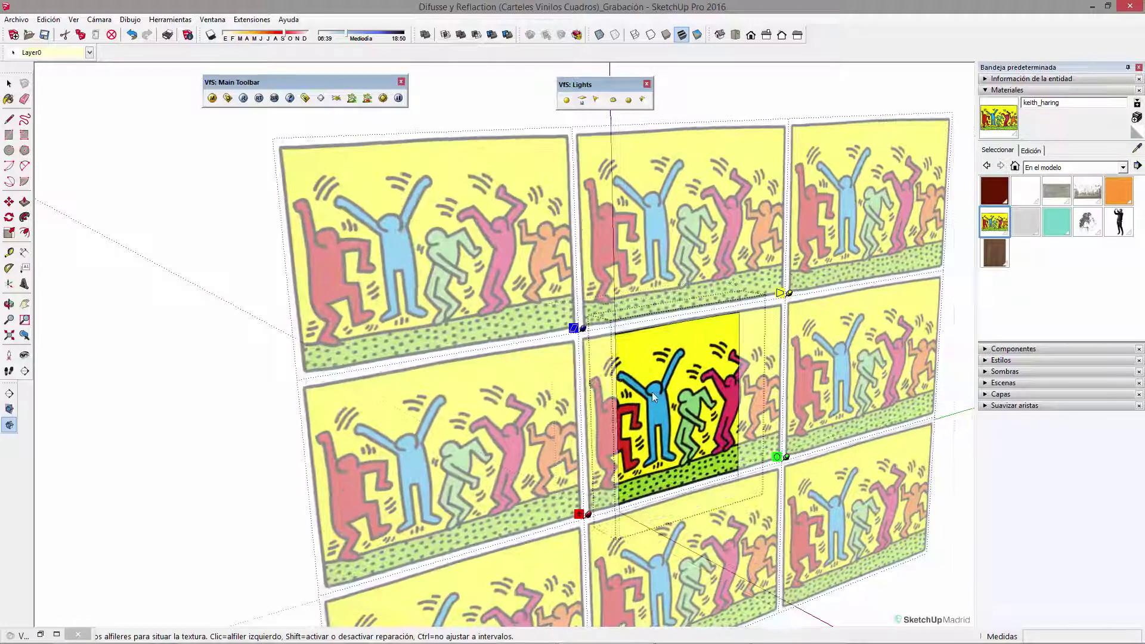
scroll(639, 414, up, 3)
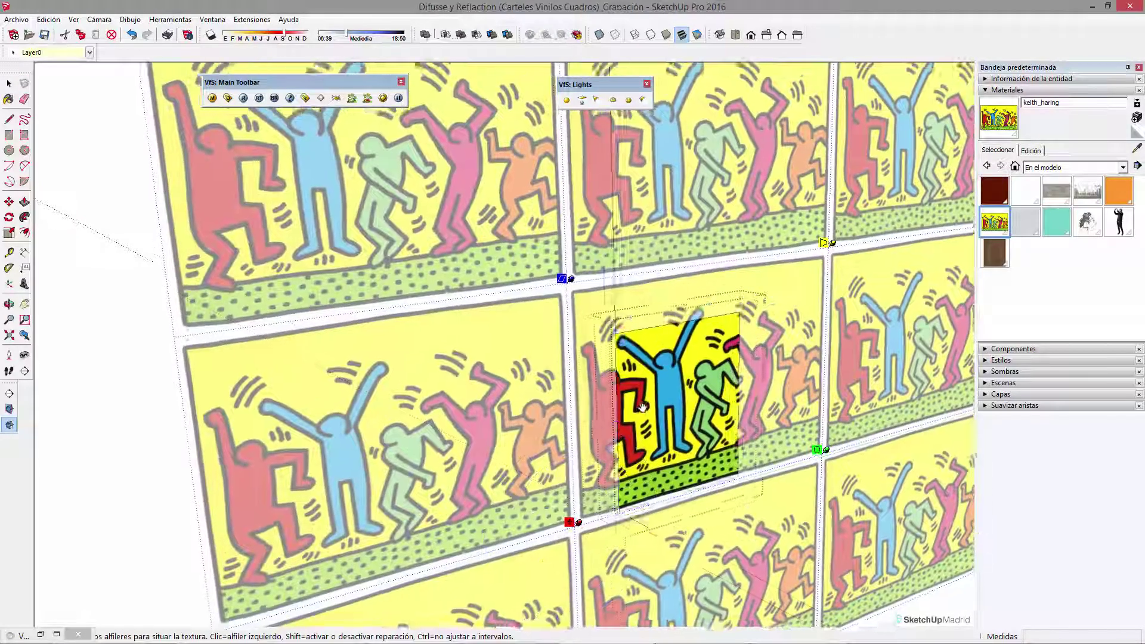
key(Return)
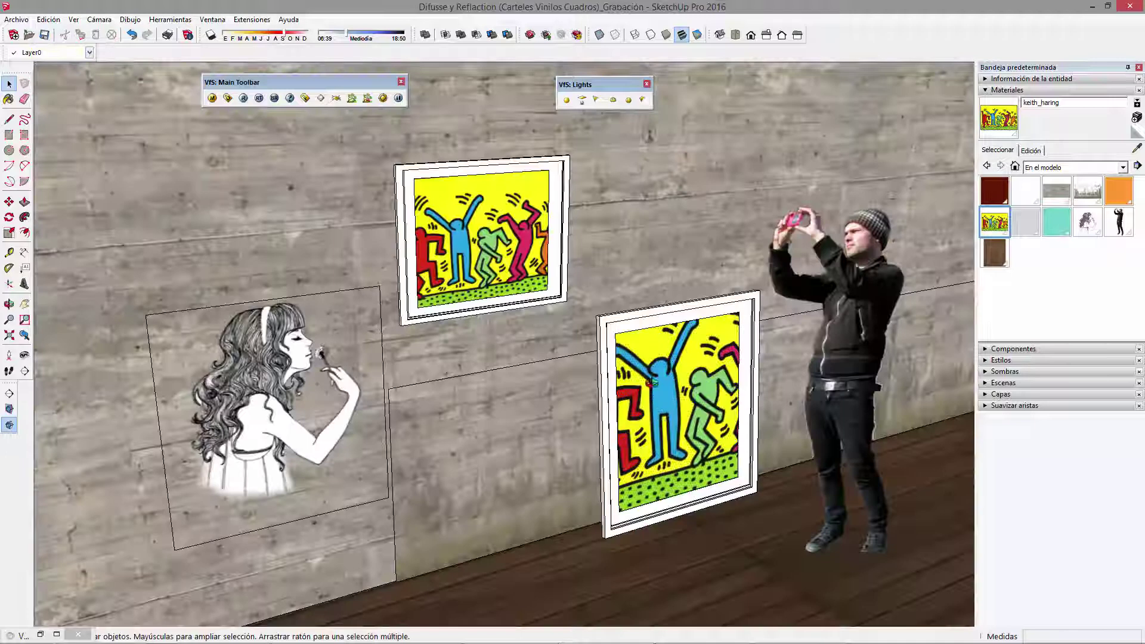
scroll(643, 372, down, 1)
scroll(640, 368, down, 2)
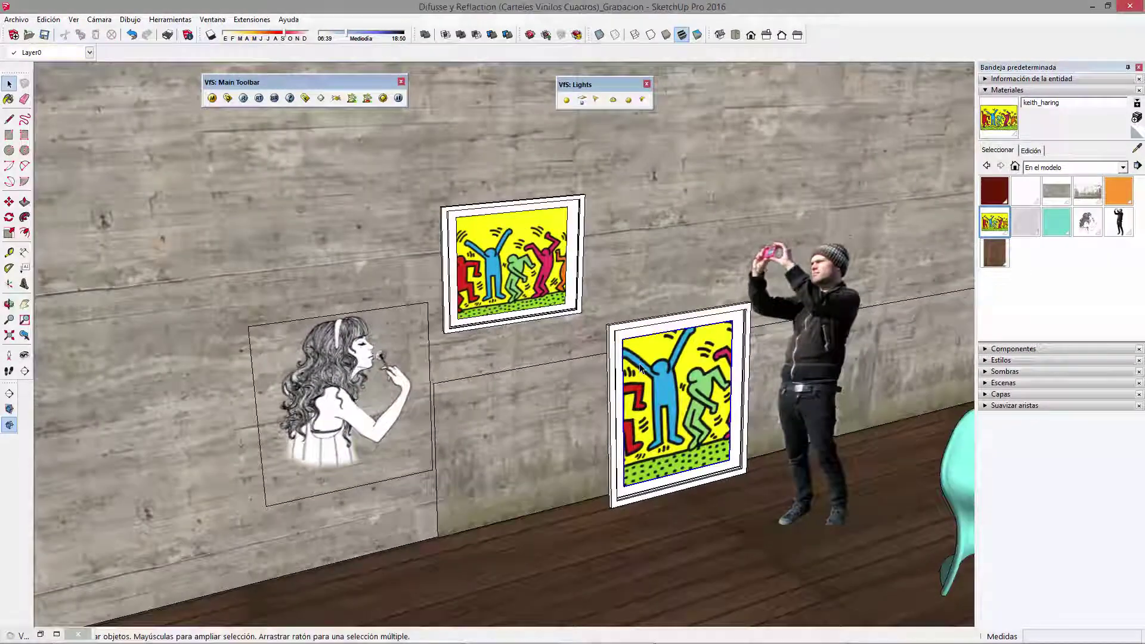
scroll(639, 367, down, 2)
double_click(643, 368)
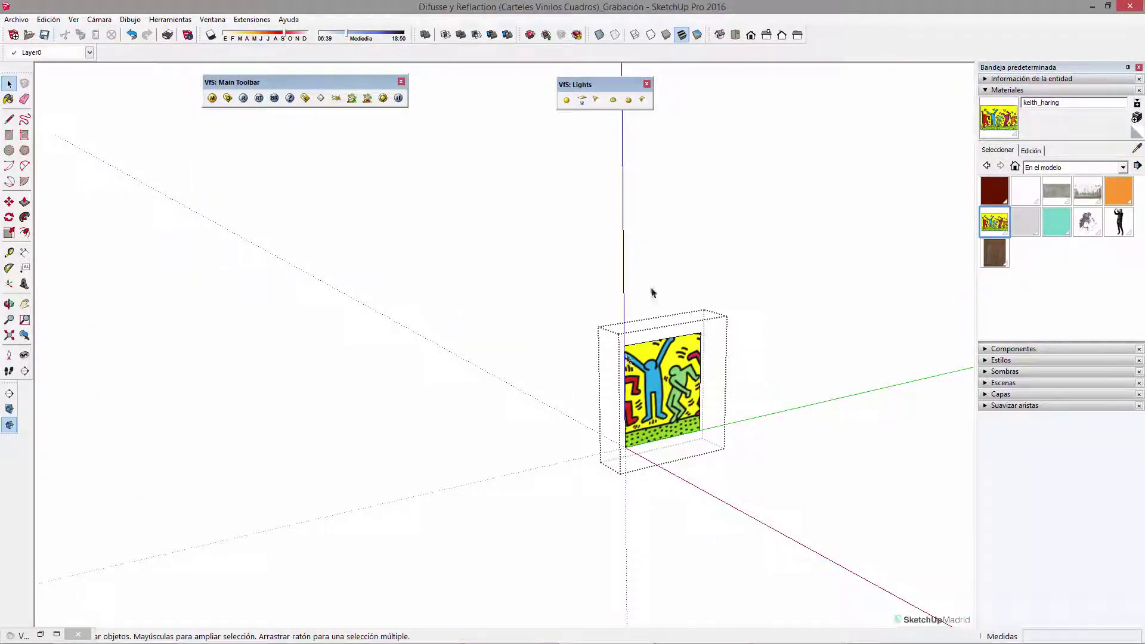
click(73, 20)
mouse_move(230, 352)
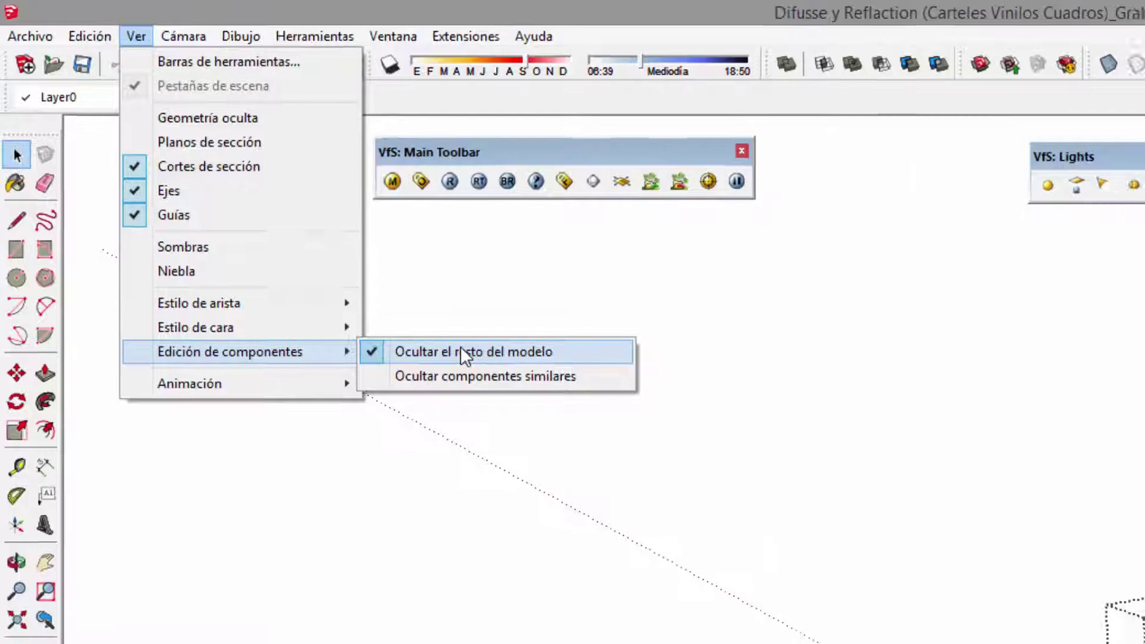
Step: Untick Ocultar el resto del modelo so the gallery stays visible, then open the V-Ray material editor
click(486, 357)
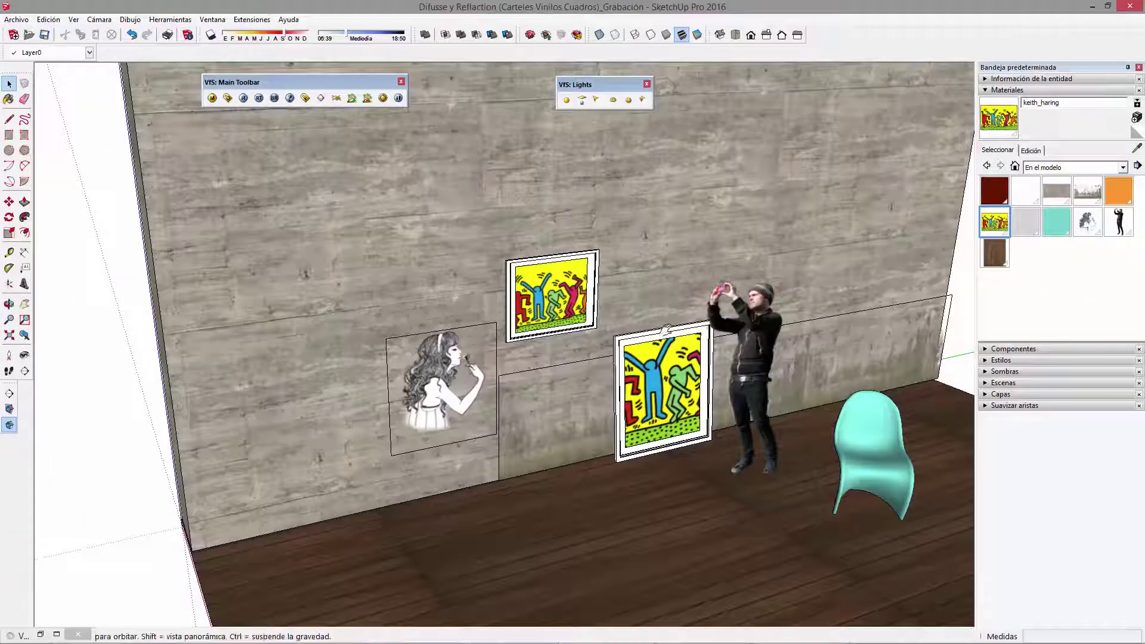
scroll(752, 325, up, 5)
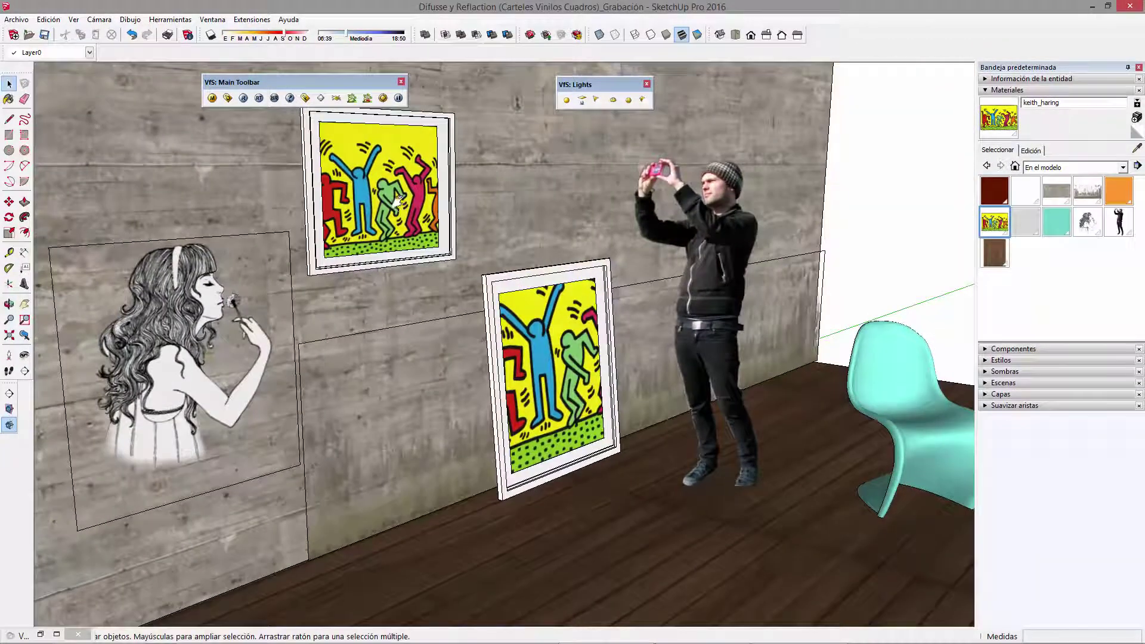
scroll(399, 203, up, 3)
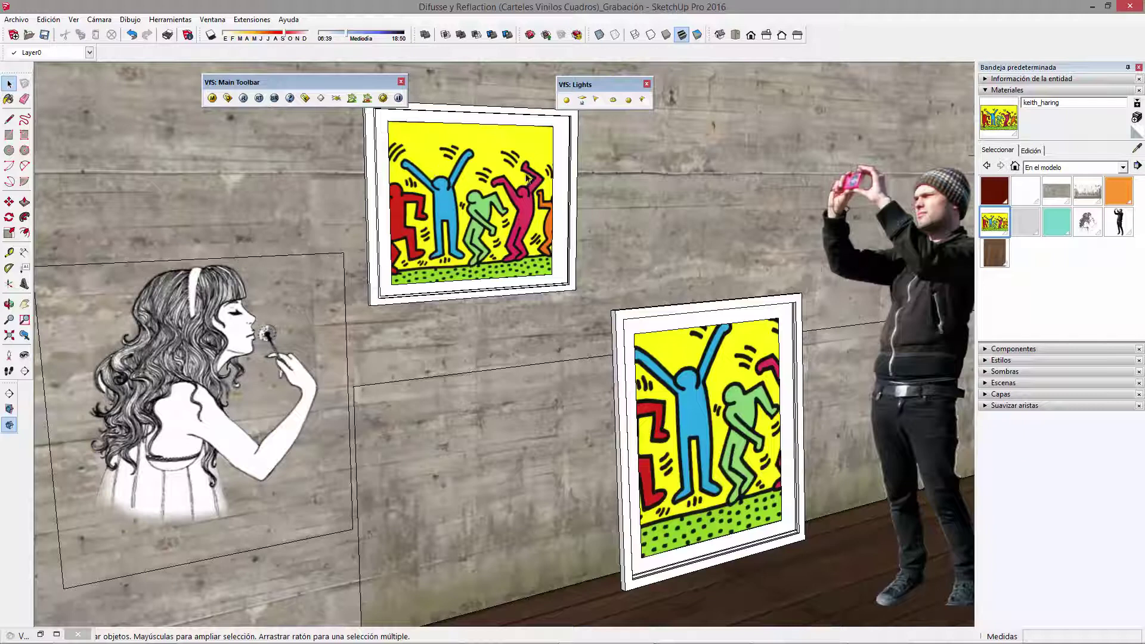
scroll(538, 242, down, 1)
scroll(534, 242, down, 1)
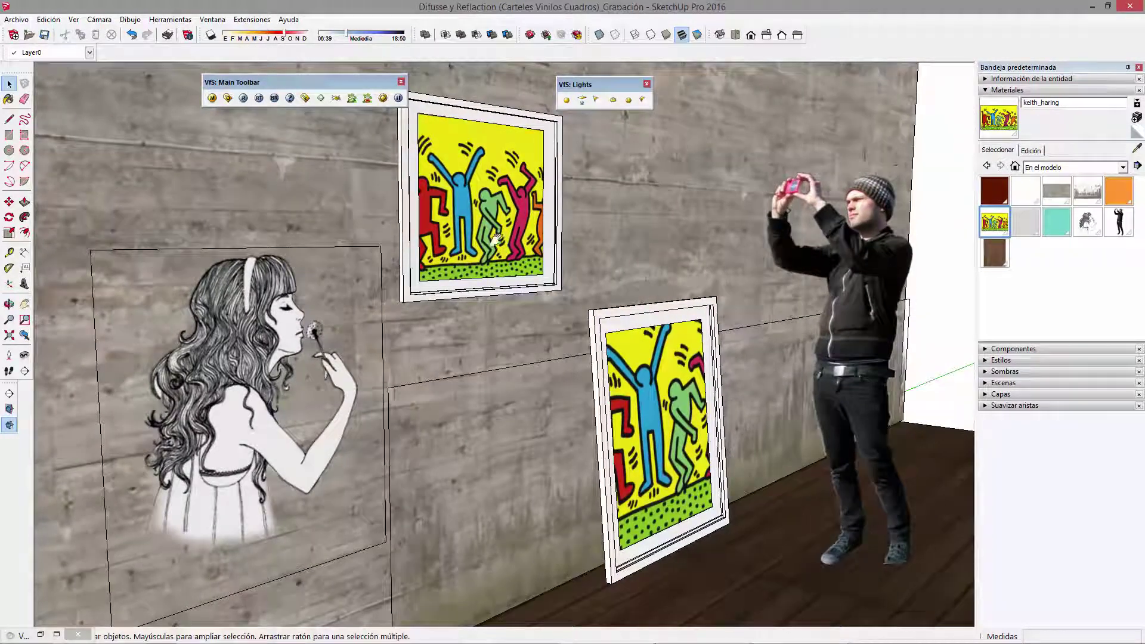
scroll(523, 242, down, 1)
key(b)
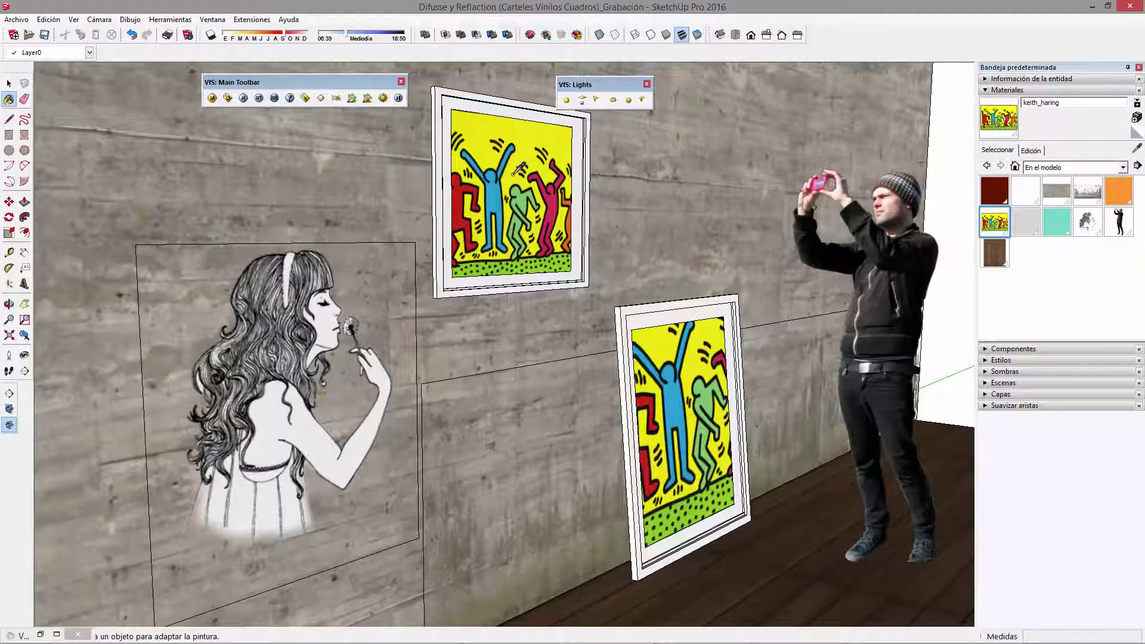
click(212, 98)
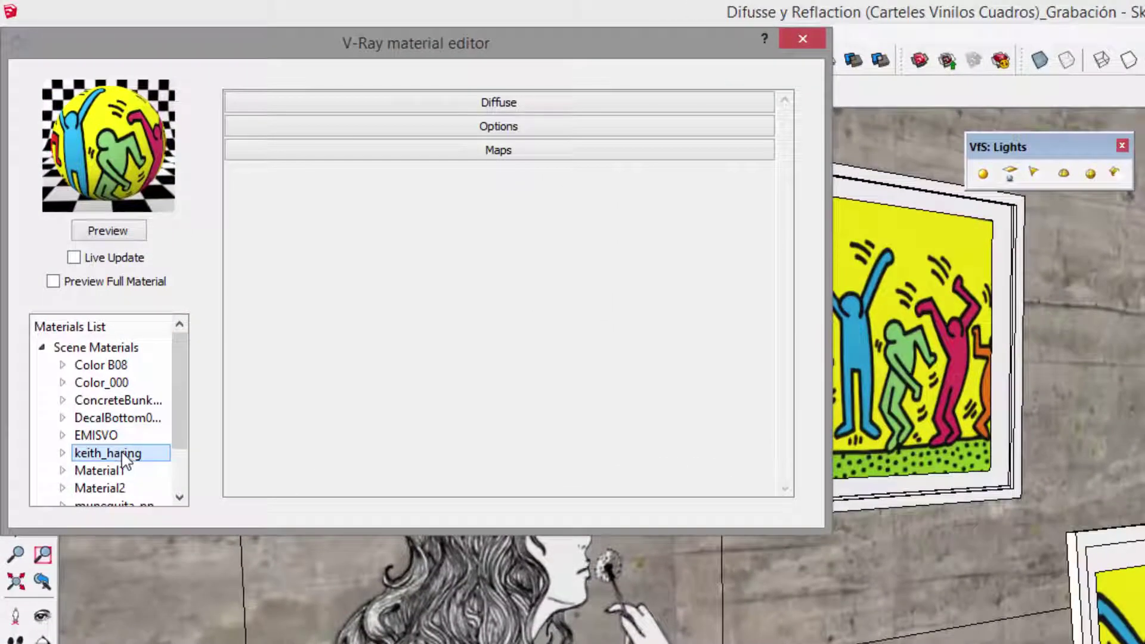
Step: Add a Reflection layer to keith_haring, set Reflection to 2,0, and collapse its Diffuse rollout
right_click(124, 461)
mouse_move(192, 465)
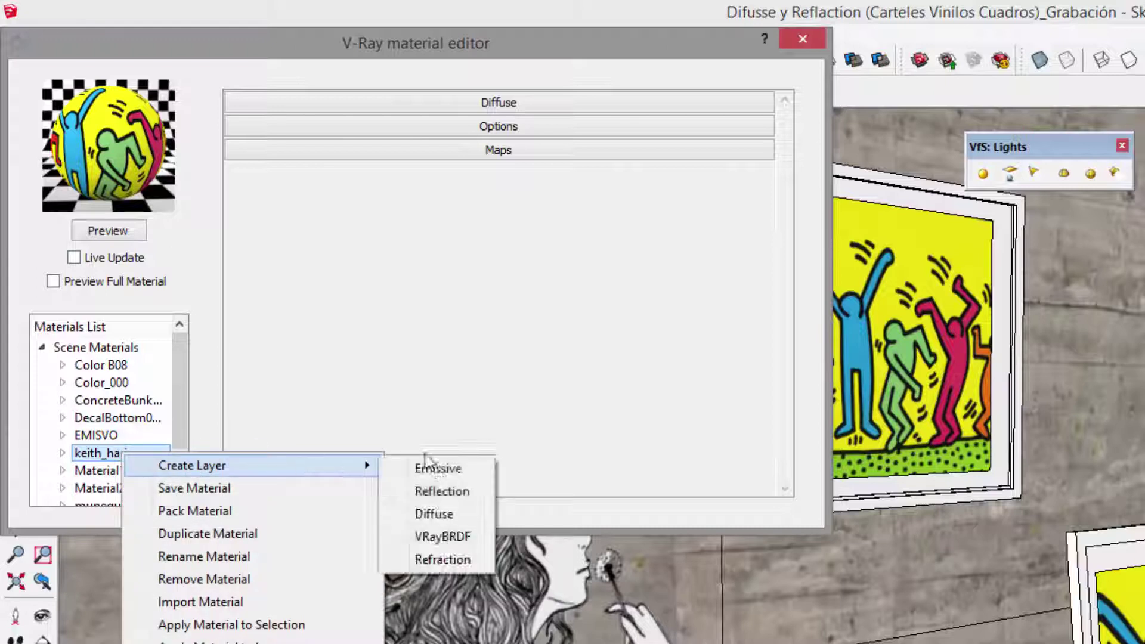
click(468, 494)
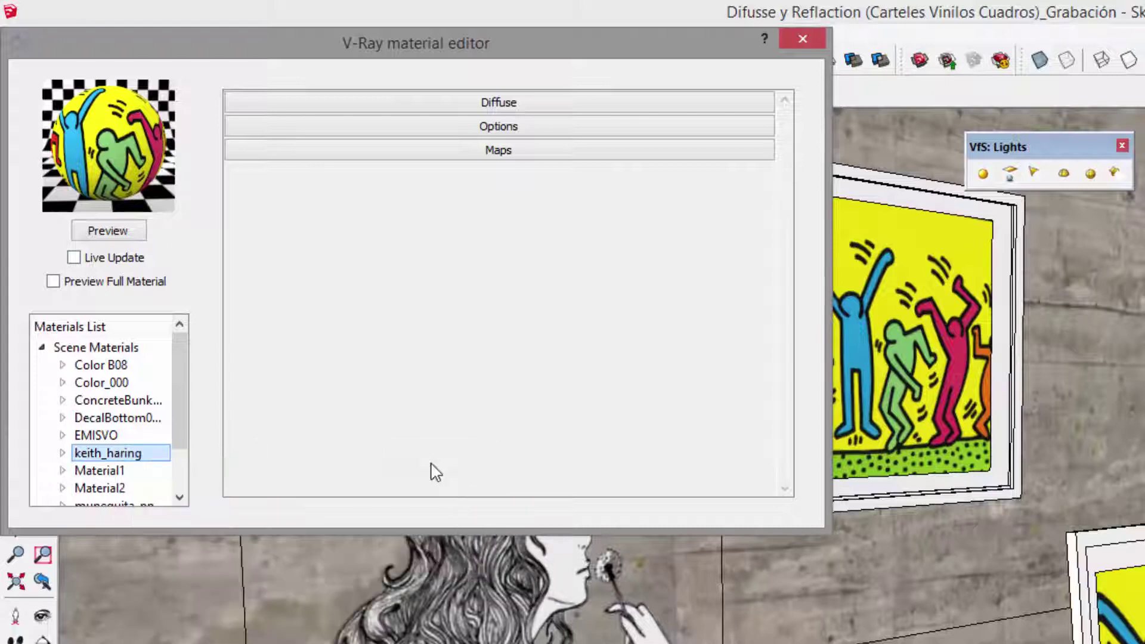
click(416, 104)
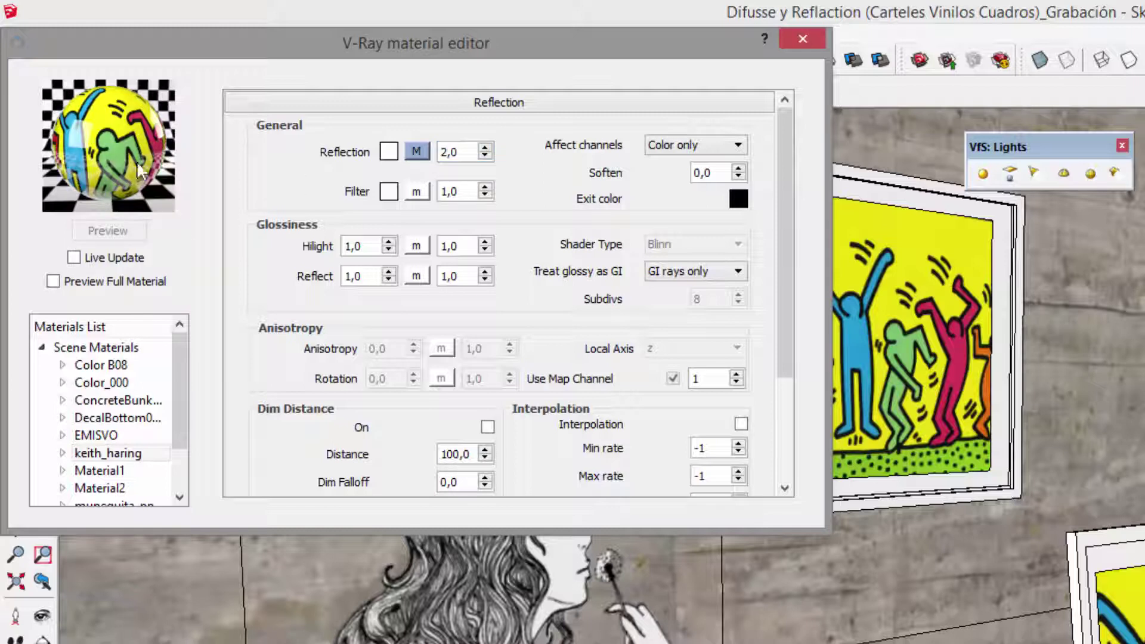
drag(713, 529, 697, 630)
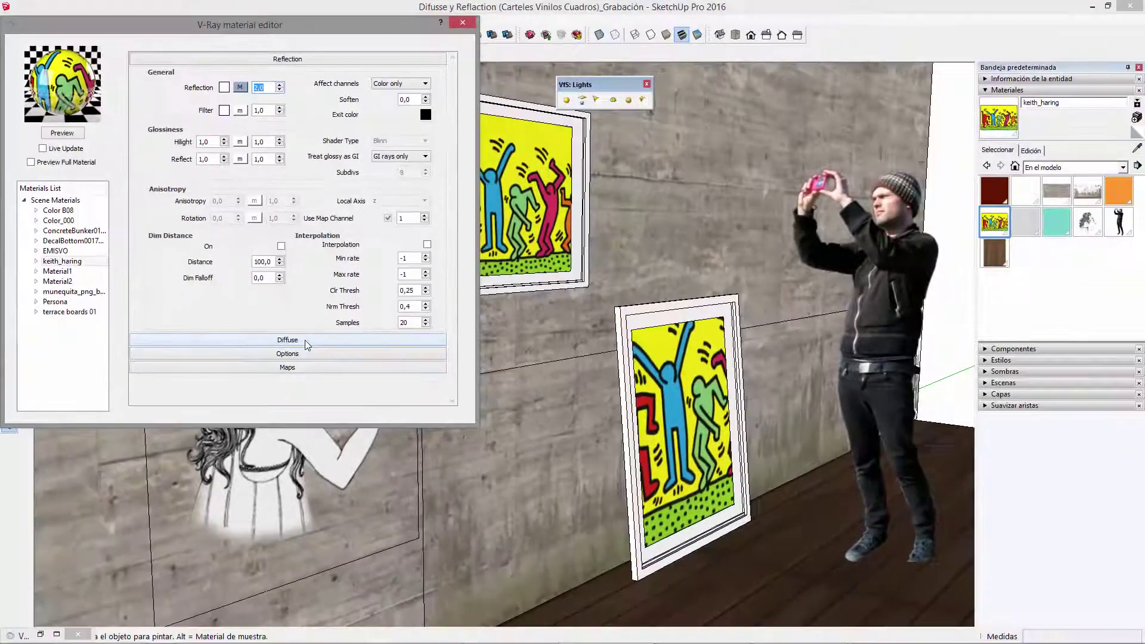
click(305, 340)
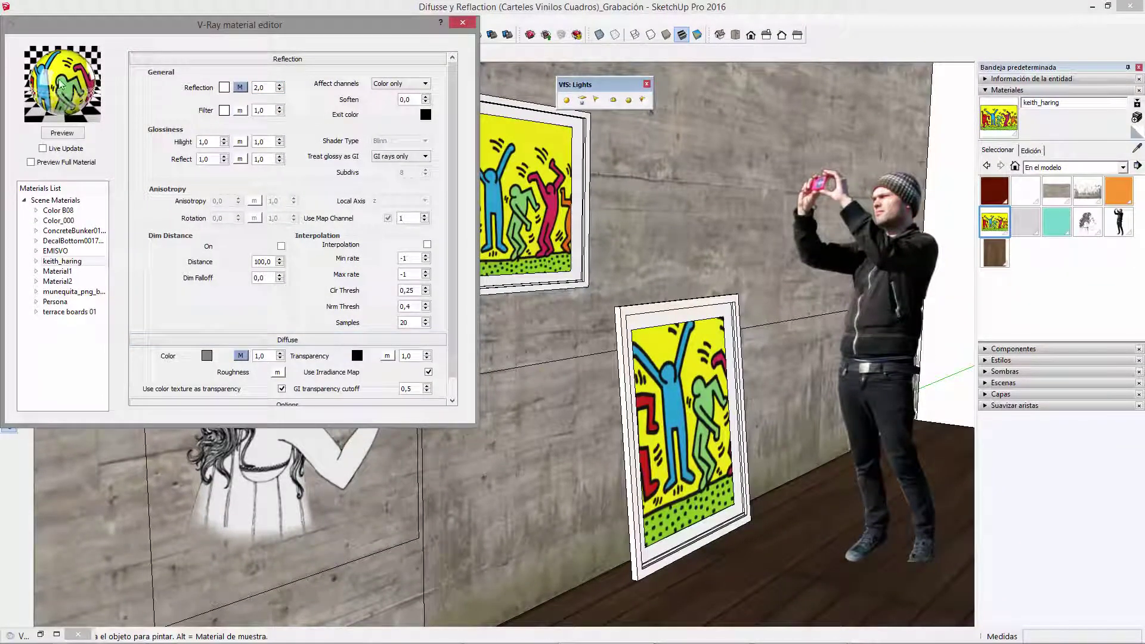
click(278, 341)
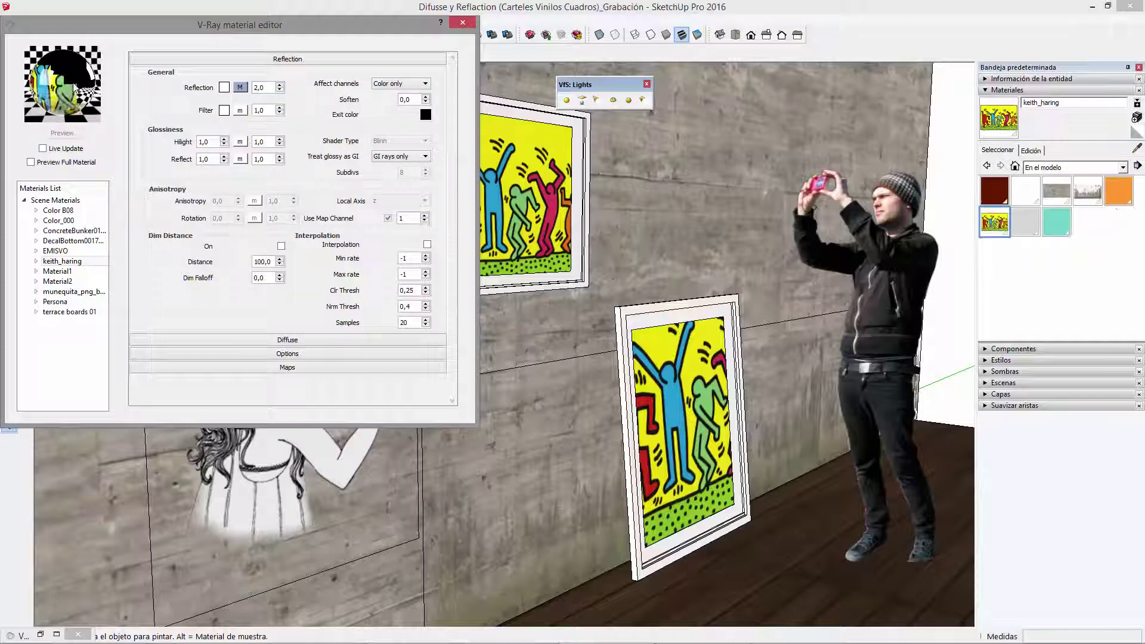
Step: Close the V-Ray material editor and bring the gallery wall into view
click(462, 22)
mouse_move(572, 349)
shift+middle_down()
mouse_move(597, 310)
mouse_move(707, 298)
shift+middle_up()
scroll(706, 310, up, 2)
scroll(698, 324, down, 1)
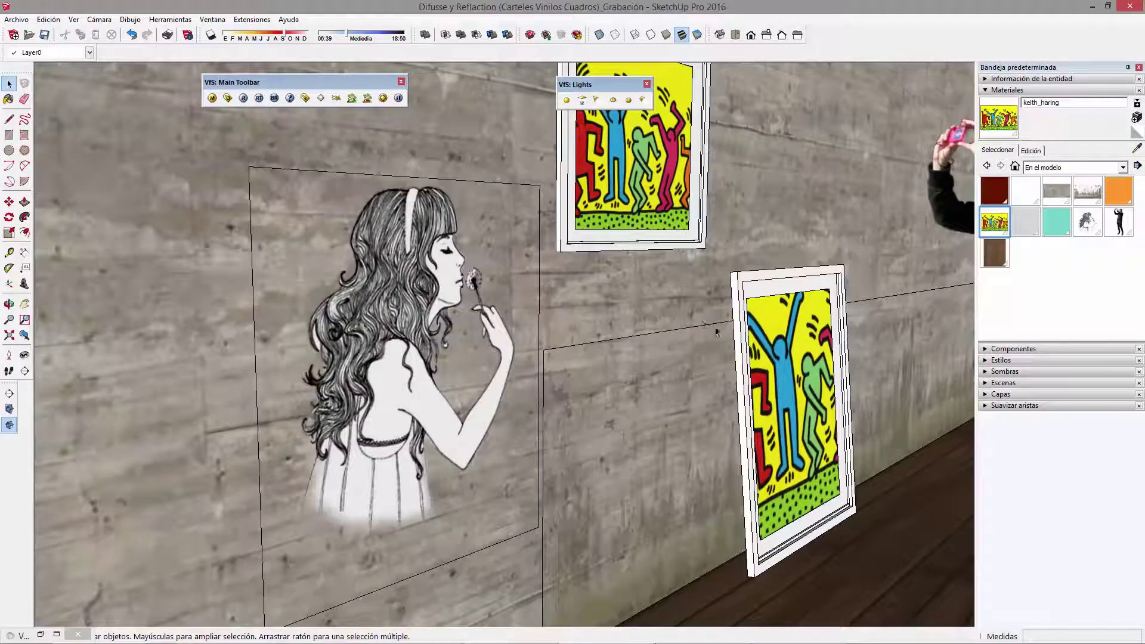
scroll(768, 379, down, 3)
scroll(870, 422, up, 2)
middle_drag(874, 425, 822, 417)
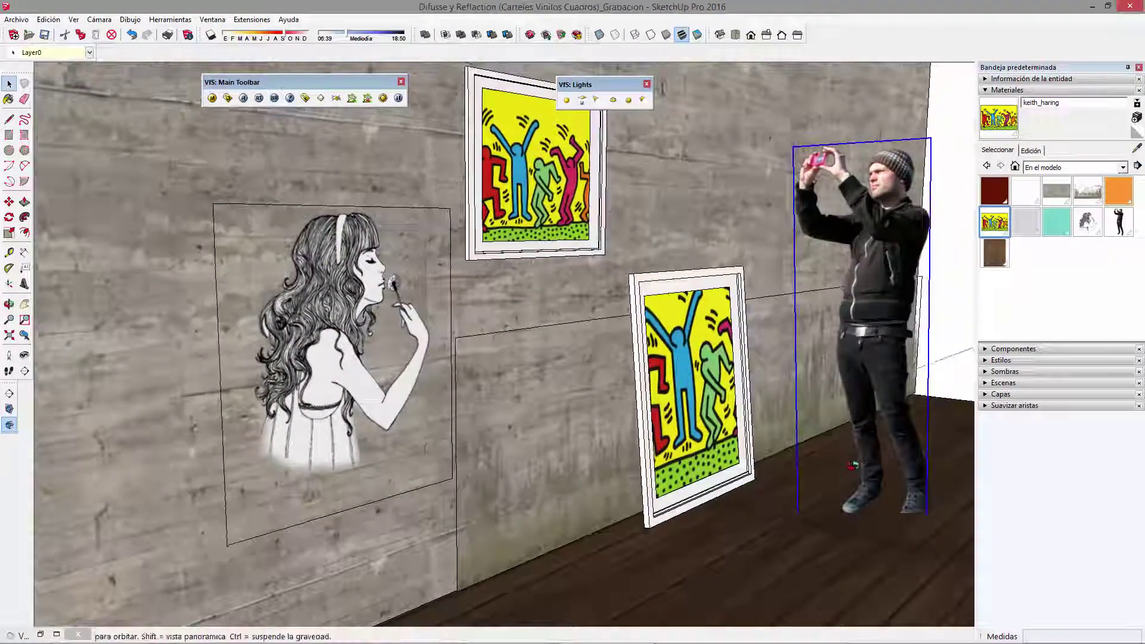
Step: Move the man left in front of the lower Keith Haring poster
key(m)
drag(846, 494, 679, 524)
key(space)
shift+middle_drag(680, 525, 507, 435)
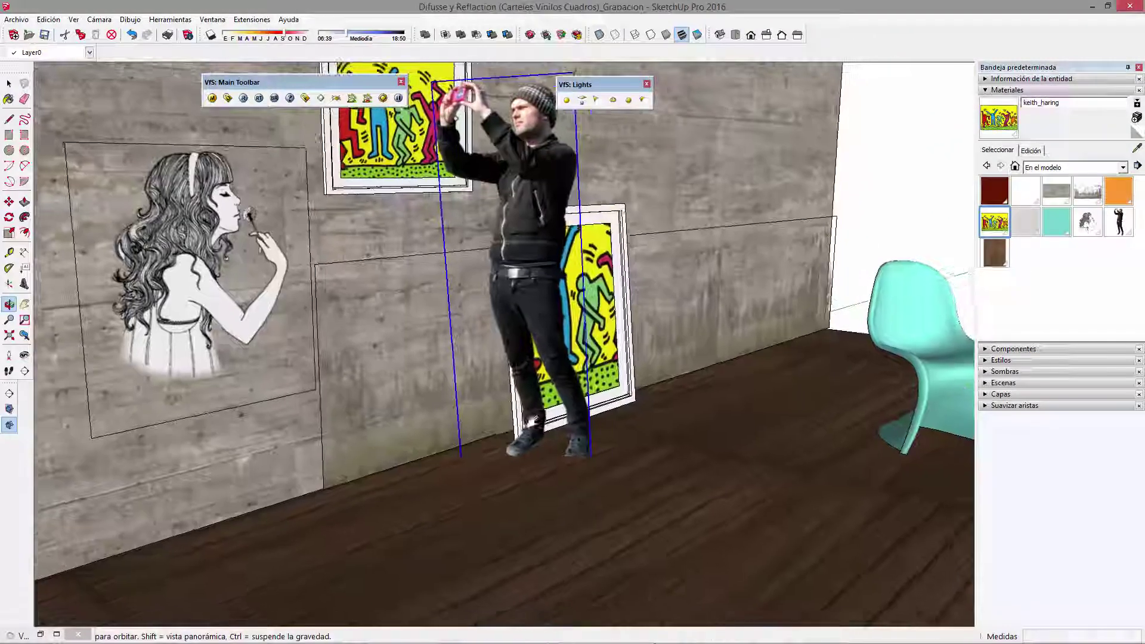
Step: Move the teal chair beside the lower poster and readjust the man's position
click(930, 453)
key(m)
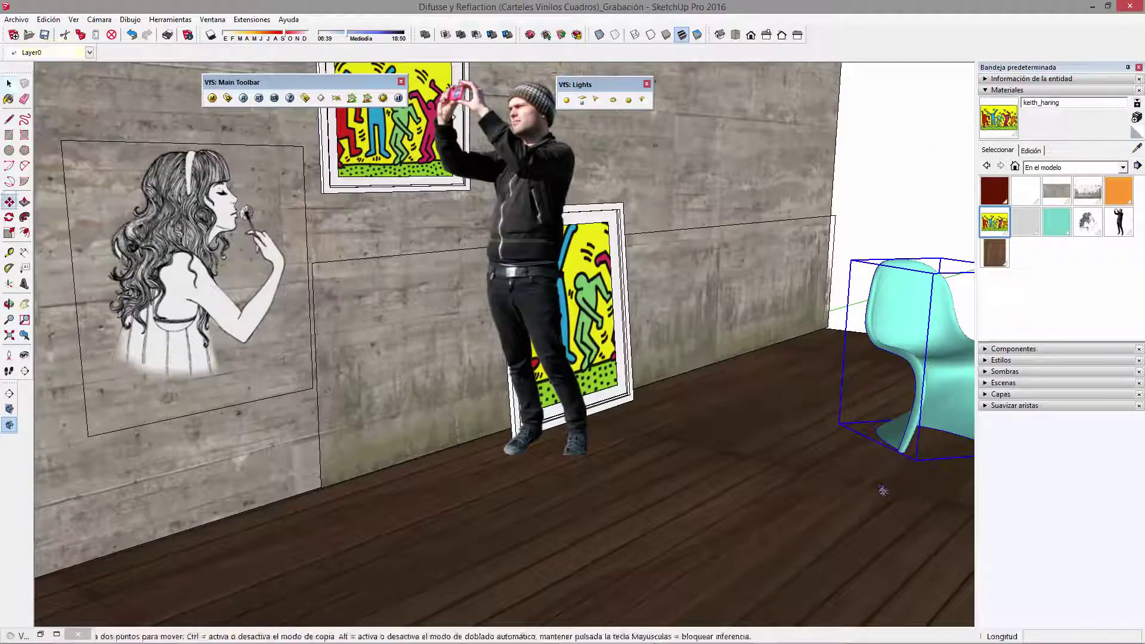
drag(909, 494, 670, 477)
mouse_move(617, 450)
mouse_down()
mouse_move(570, 465)
mouse_move(727, 471)
mouse_up()
mouse_move(728, 471)
middle_down()
mouse_move(667, 441)
mouse_move(668, 431)
middle_up()
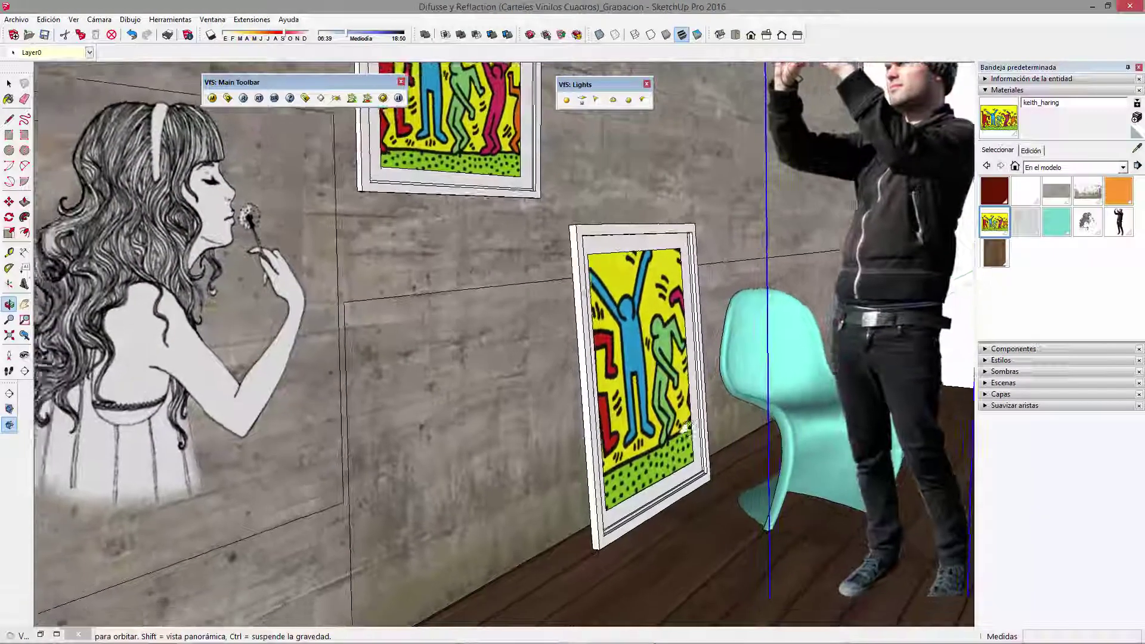
key(space)
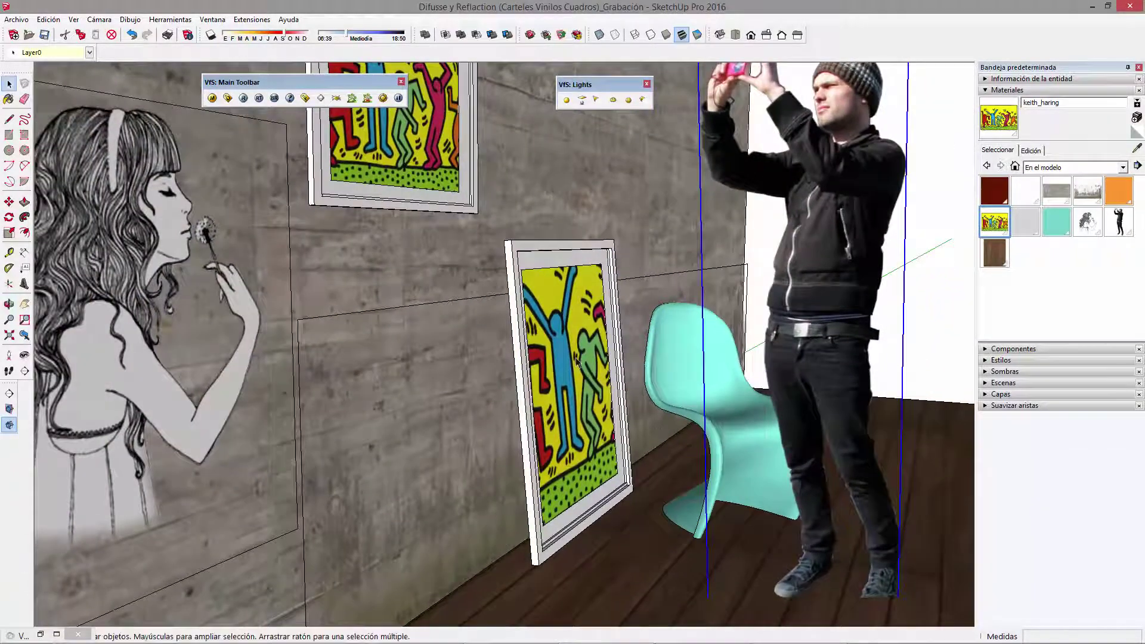
Step: Orbit to a new angle on the wall and start a V-Ray render
middle_drag(575, 398, 187, 388)
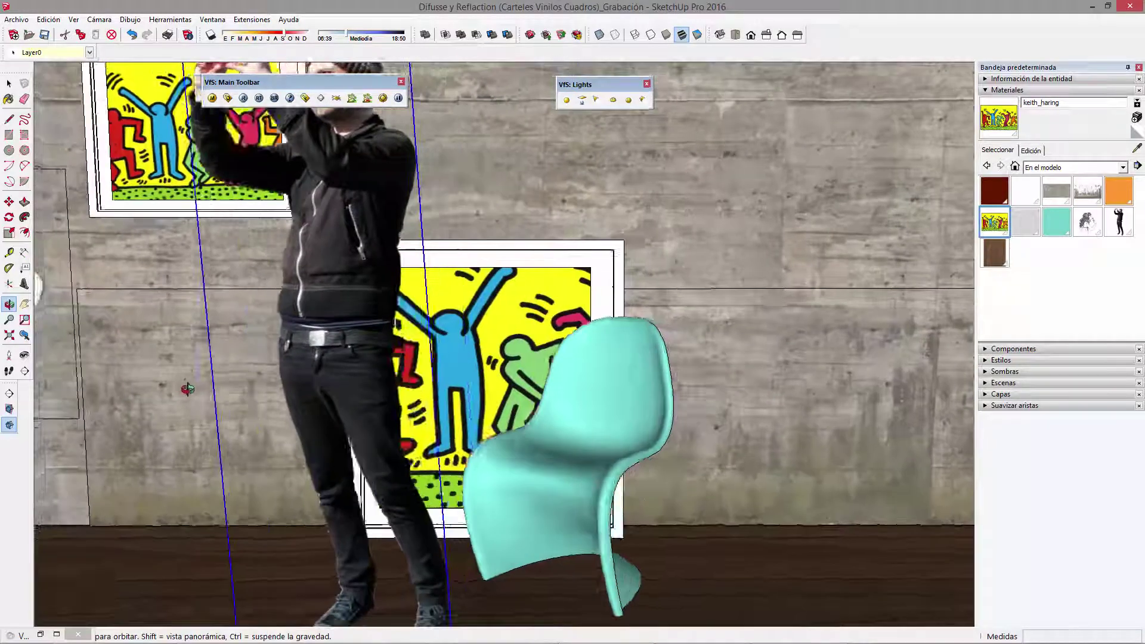
drag(187, 389, 627, 379)
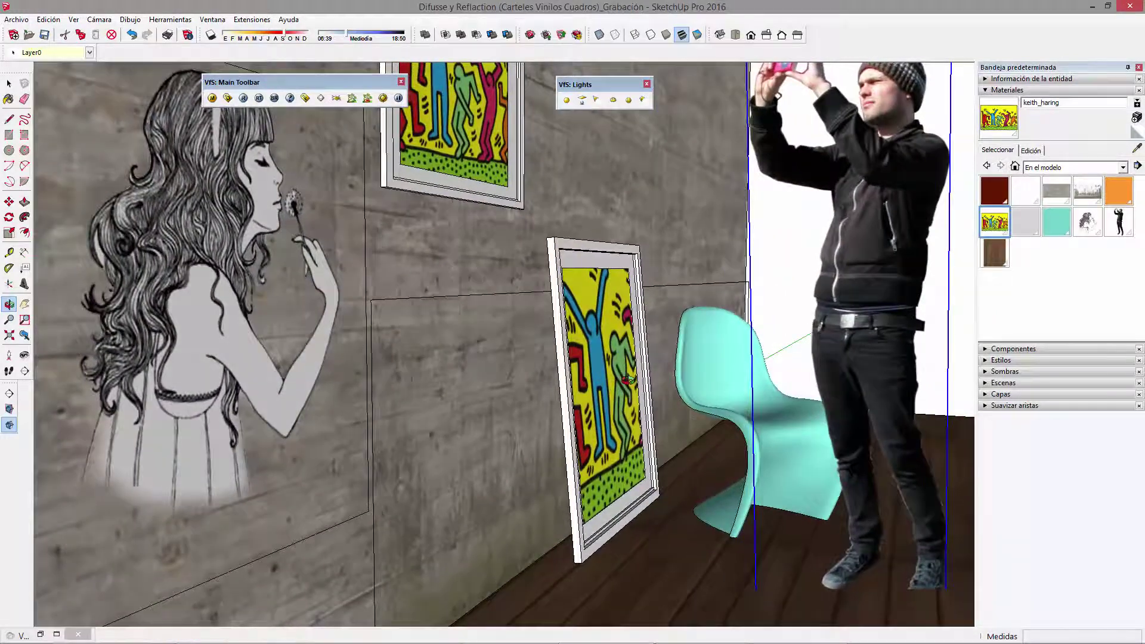
click(242, 99)
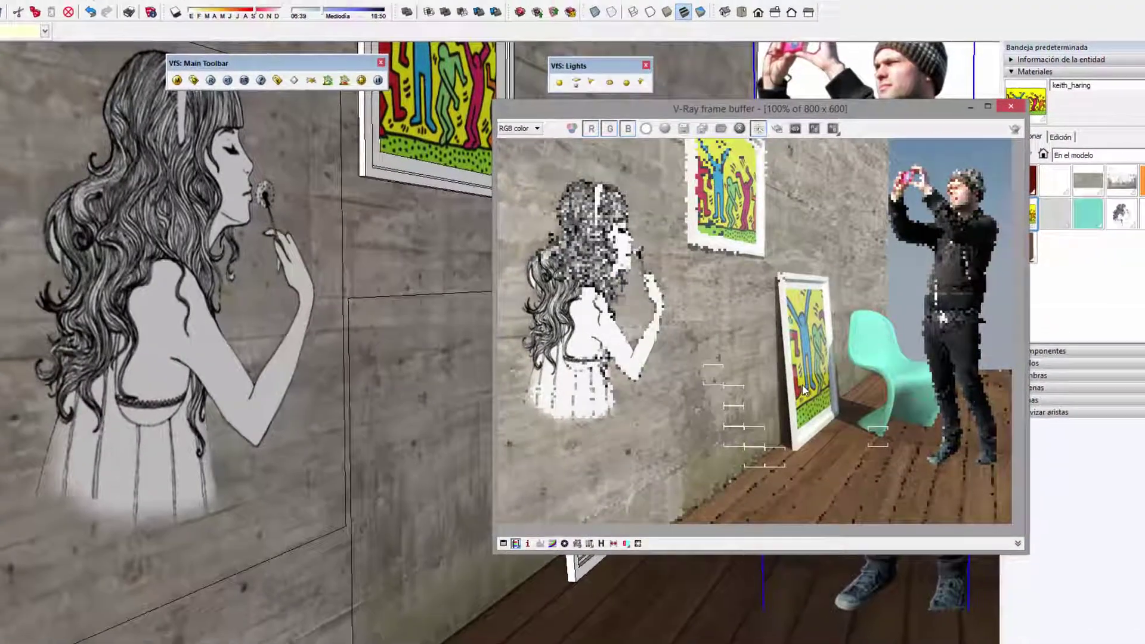
Step: Zoom the V-Ray frame buffer in and back out, then pick up the teal chair to move it toward the wall
scroll(800, 338, up, 1)
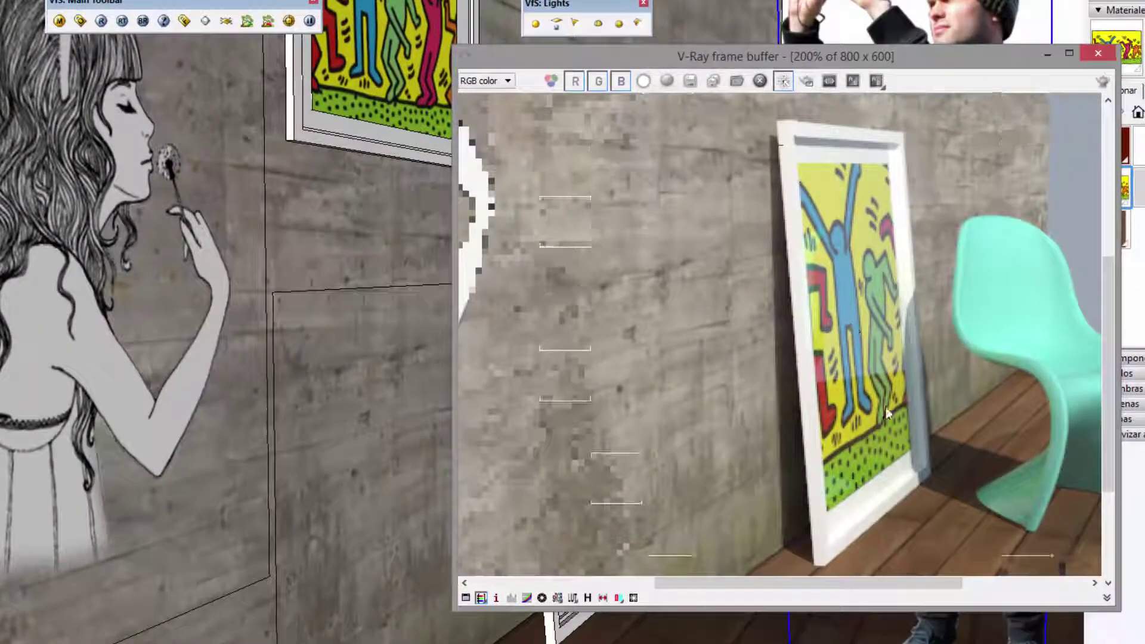
scroll(886, 412, down, 1)
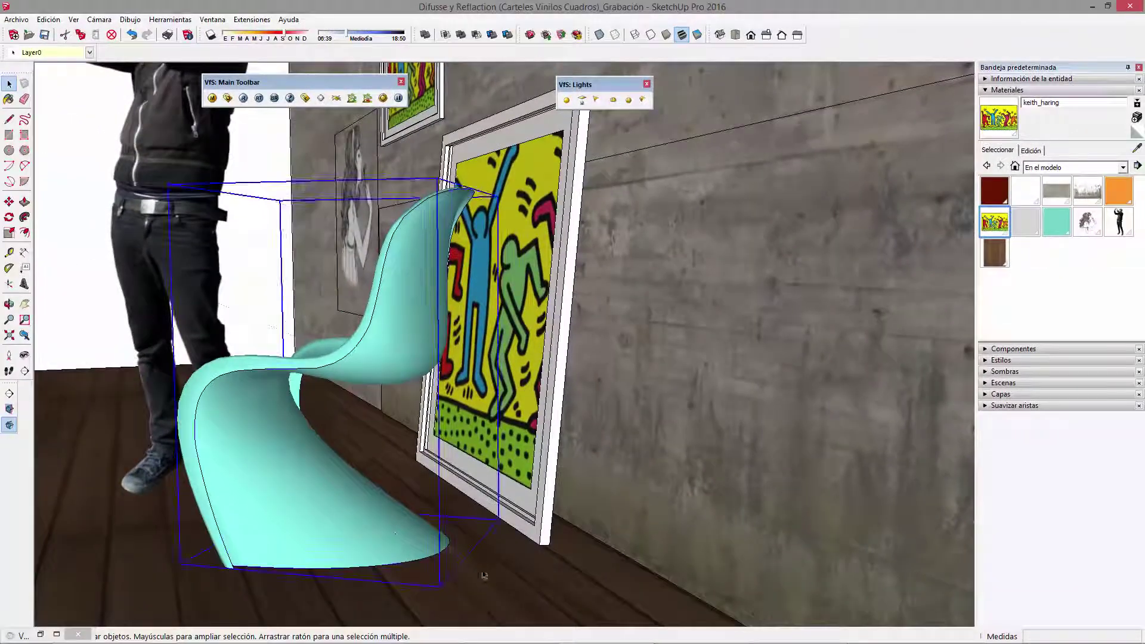
click(482, 571)
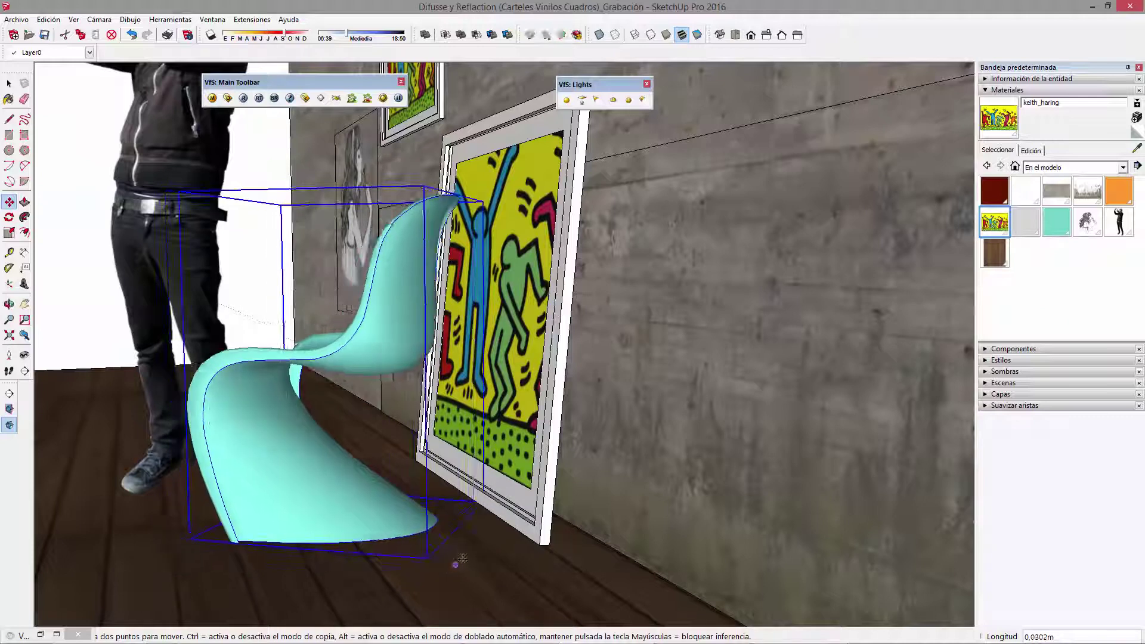
Step: Set the teal chair down closer to the leaning poster and orbit out to see the wall
click(481, 530)
mouse_move(481, 530)
middle_down()
mouse_move(477, 328)
mouse_move(483, 371)
middle_up()
scroll(483, 370, down, 2)
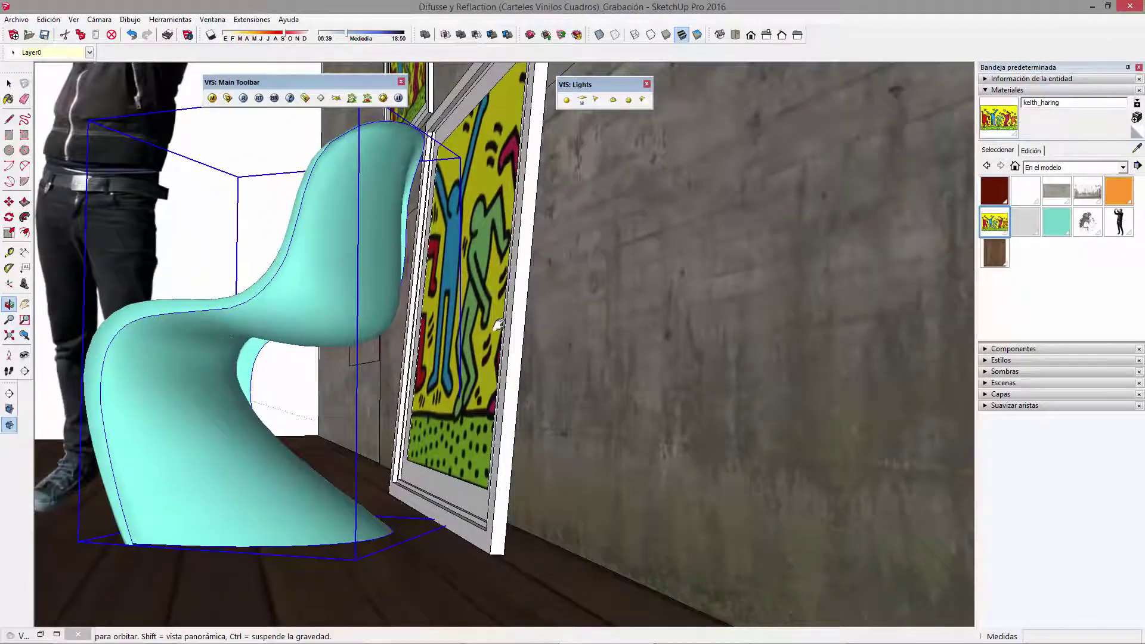
scroll(501, 340, down, 3)
scroll(527, 298, down, 2)
scroll(512, 256, down, 2)
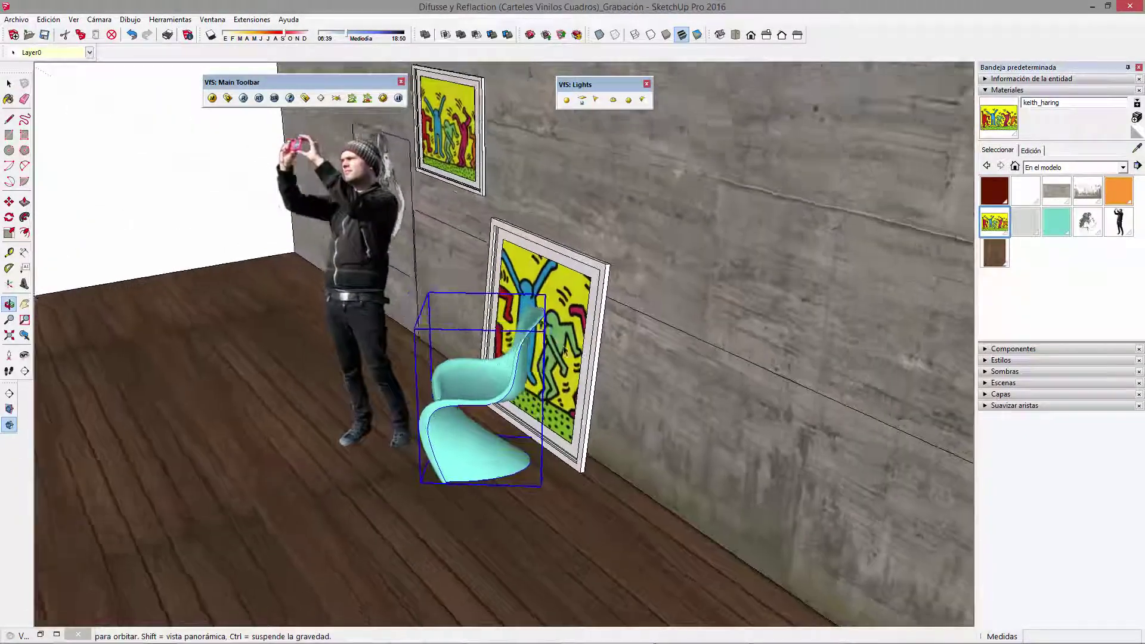
scroll(511, 256, down, 2)
mouse_move(512, 257)
middle_down()
mouse_move(453, 262)
mouse_move(471, 268)
middle_up()
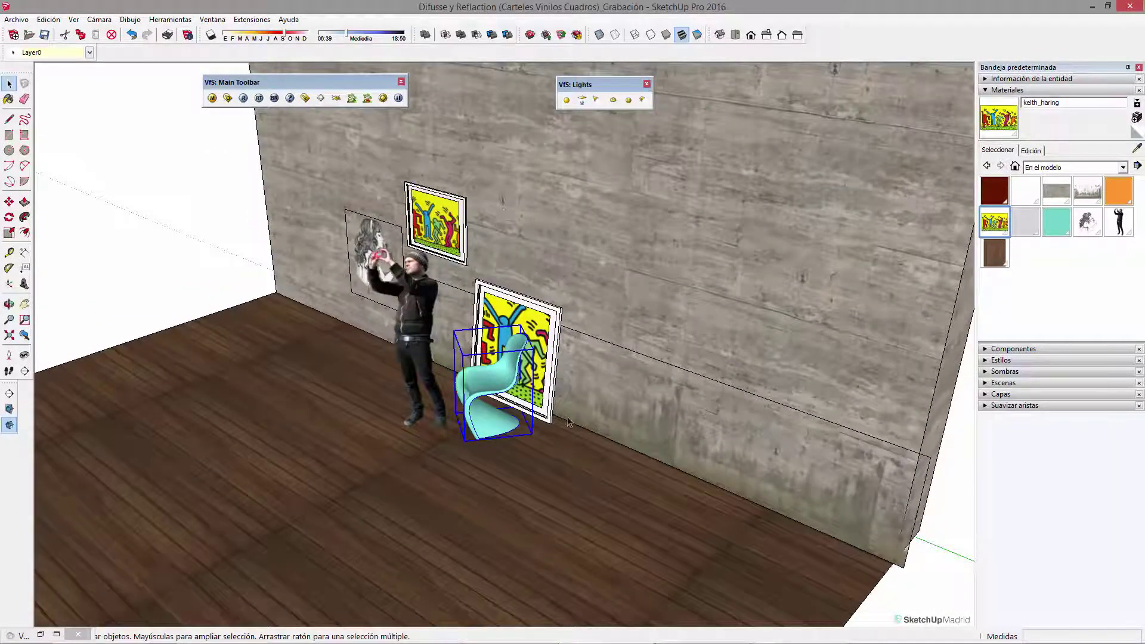
Step: Copy the teal chair to stand beside the original, then zoom back in close
key(m)
click(522, 460)
ctrl+click(471, 412)
key(space)
middle_drag(519, 348, 398, 295)
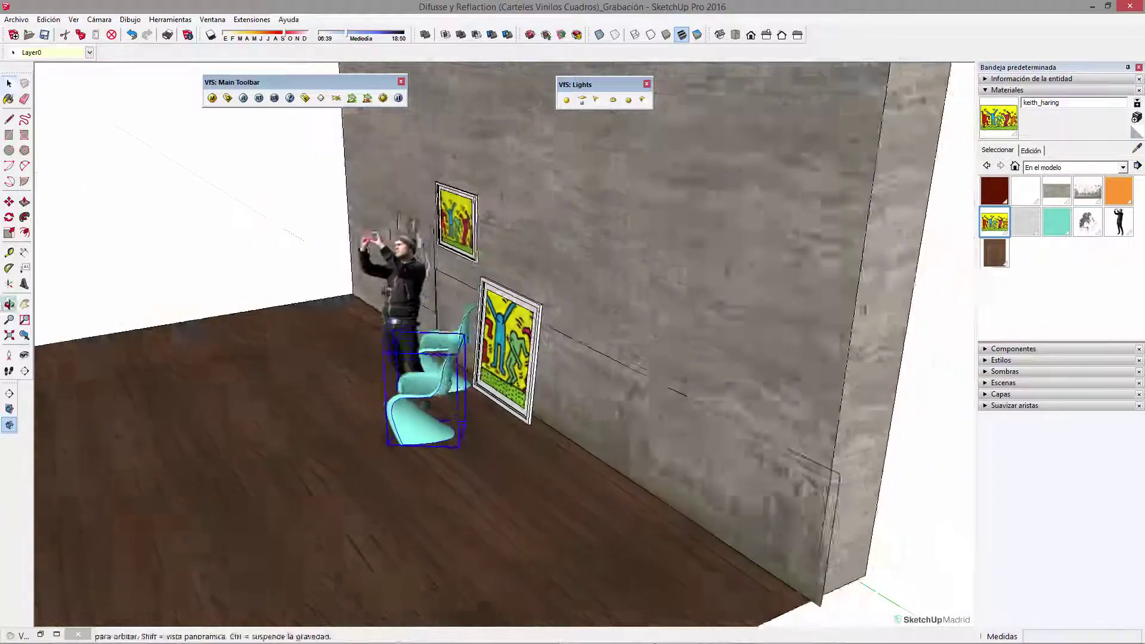
scroll(398, 295, up, 5)
scroll(410, 294, up, 2)
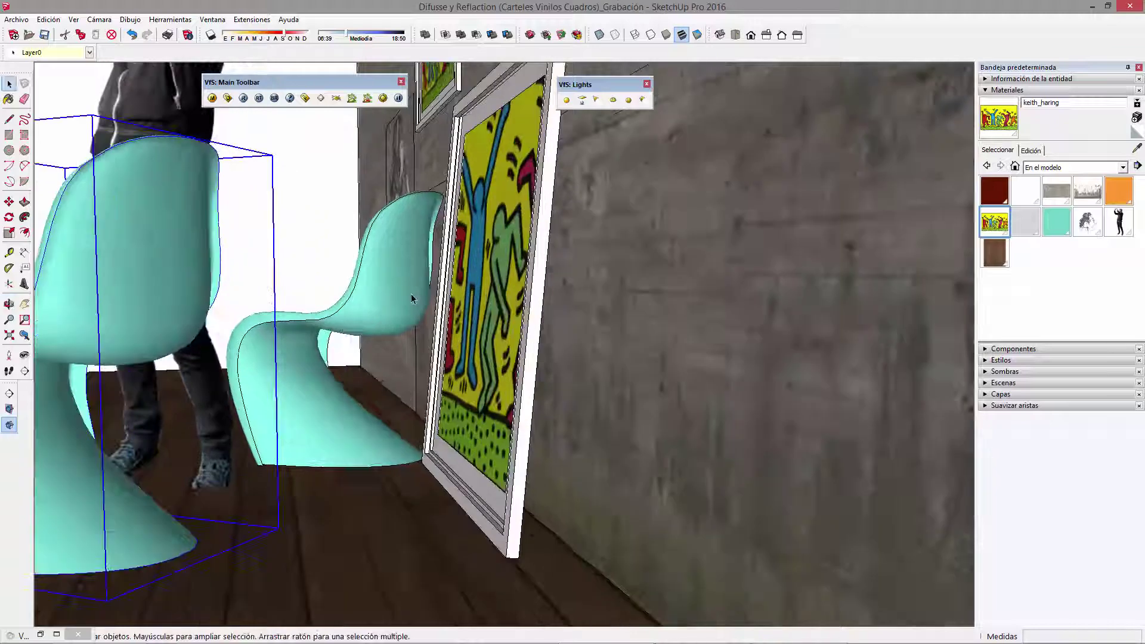
scroll(357, 209, up, 3)
scroll(343, 175, up, 2)
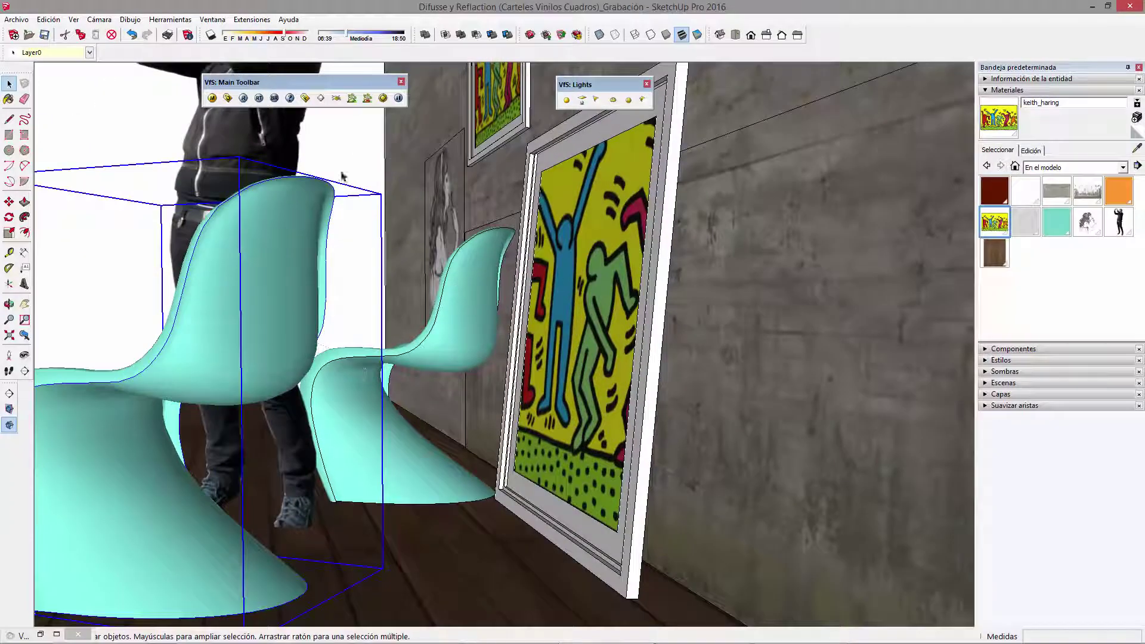
Step: Render the two teal chairs by the poster in V-Ray, then close the frame buffer
click(243, 98)
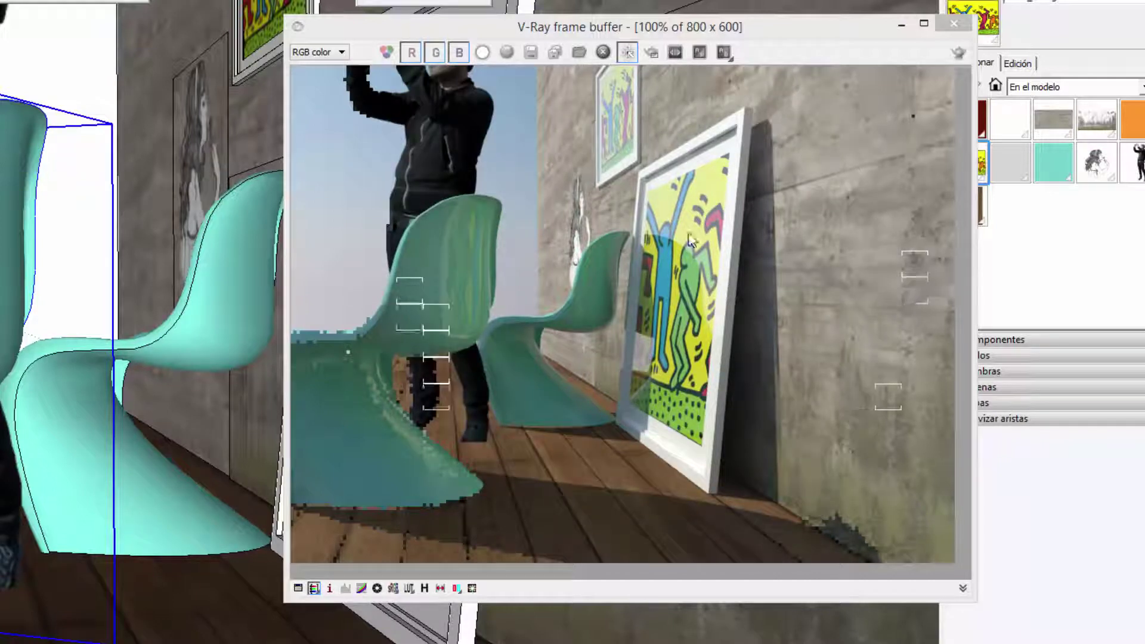
click(955, 25)
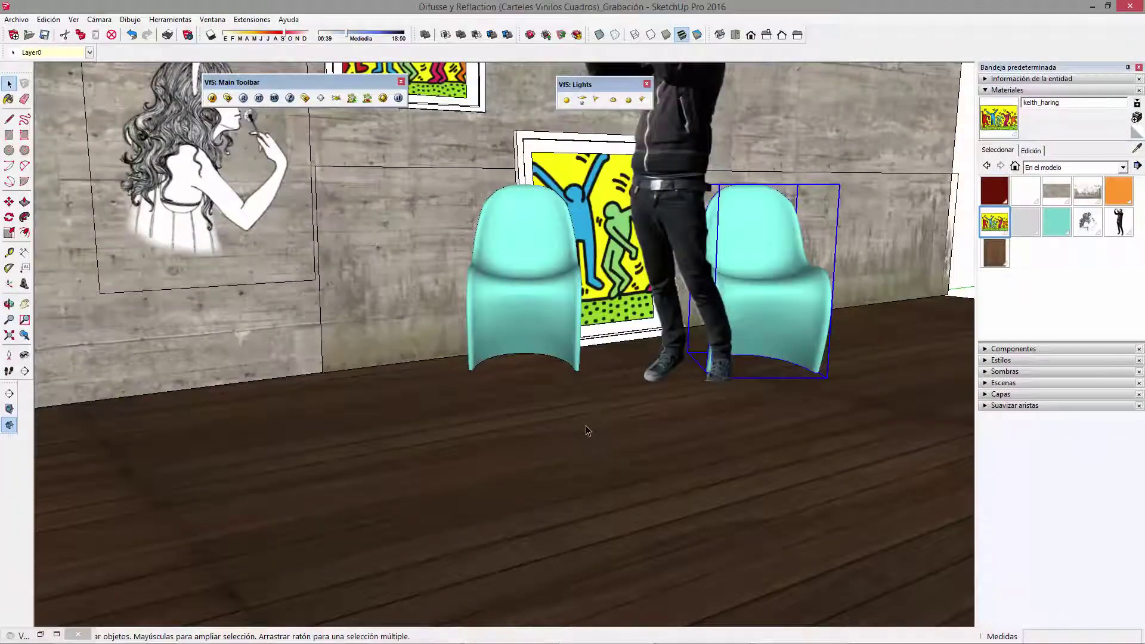
Step: Sample the floor's terrace boards 01 material, add a V-Ray Reflection layer, and preview it
scroll(562, 418, up, 2)
key(b)
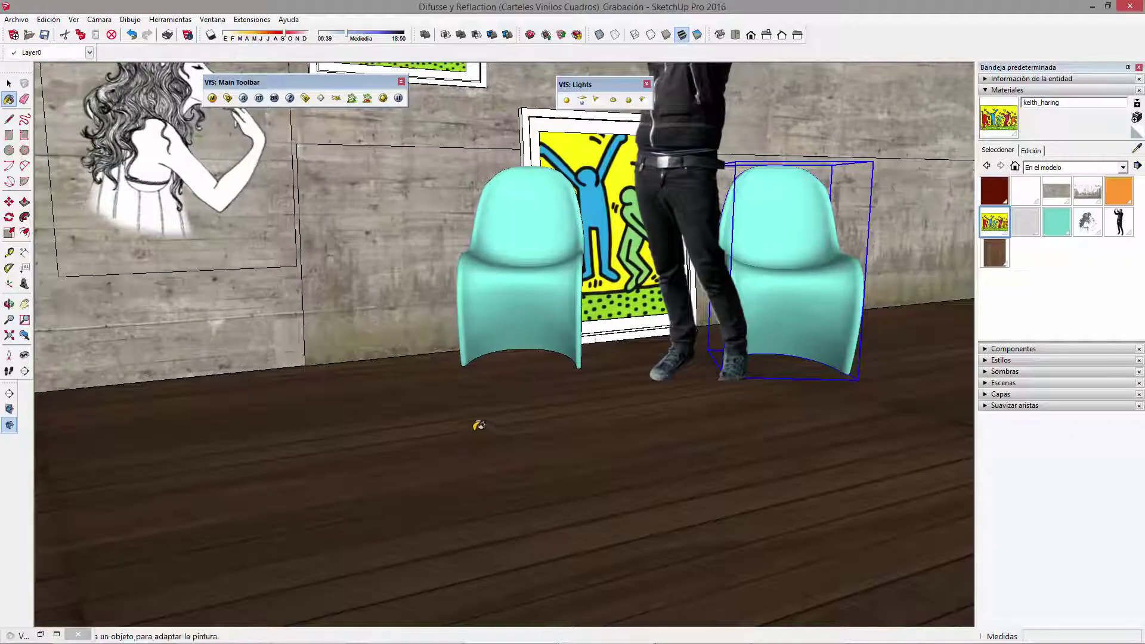
alt+click(475, 429)
click(212, 98)
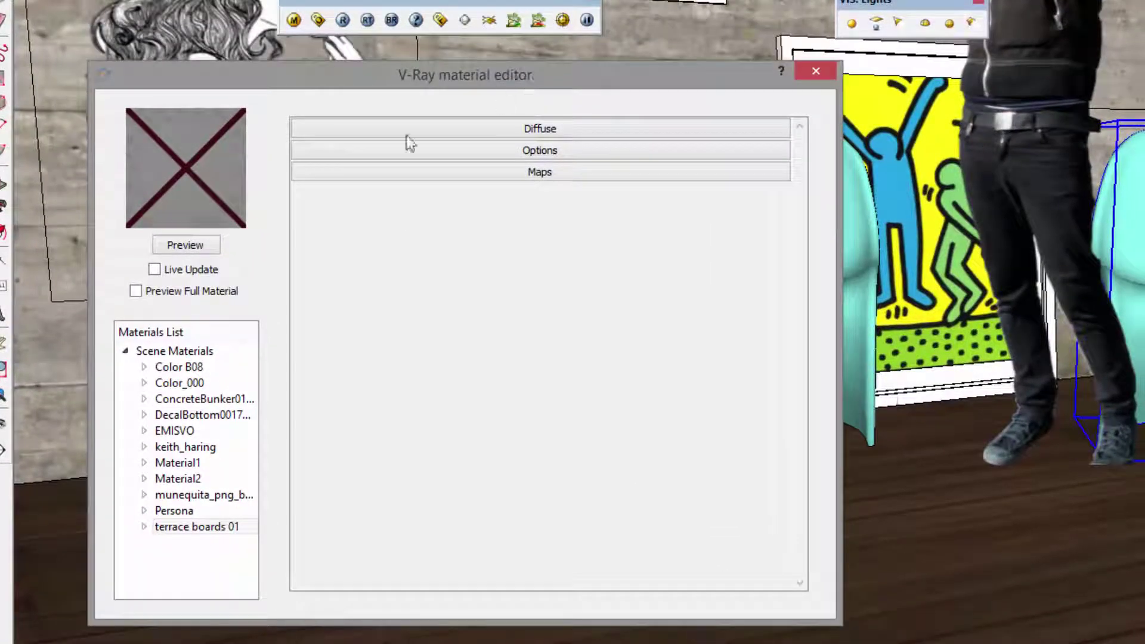
click(220, 528)
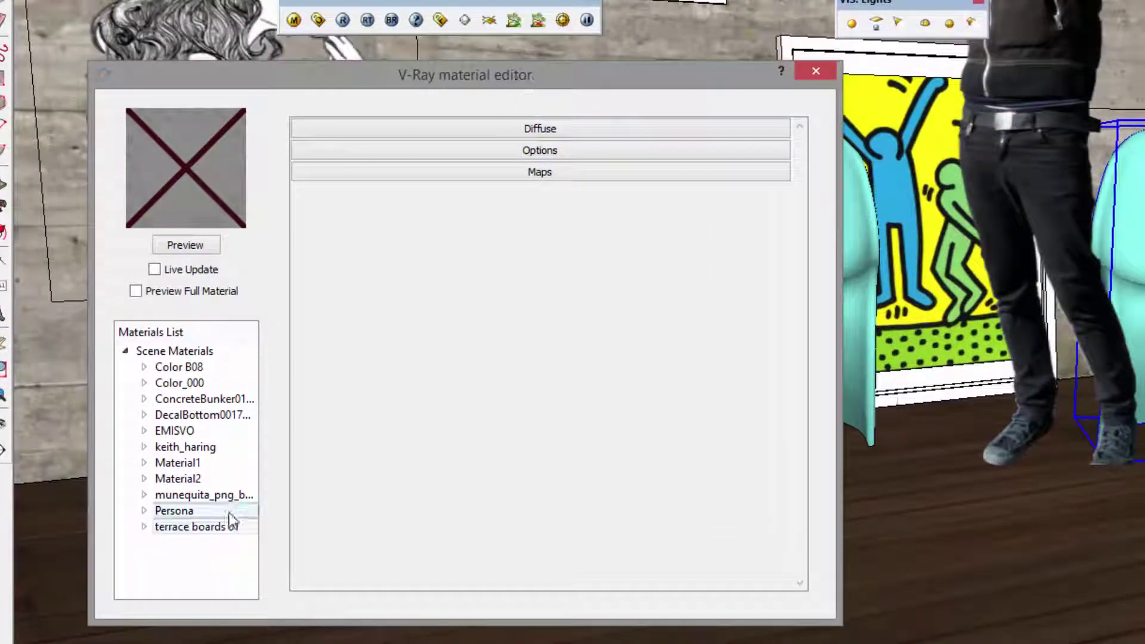
right_click(219, 531)
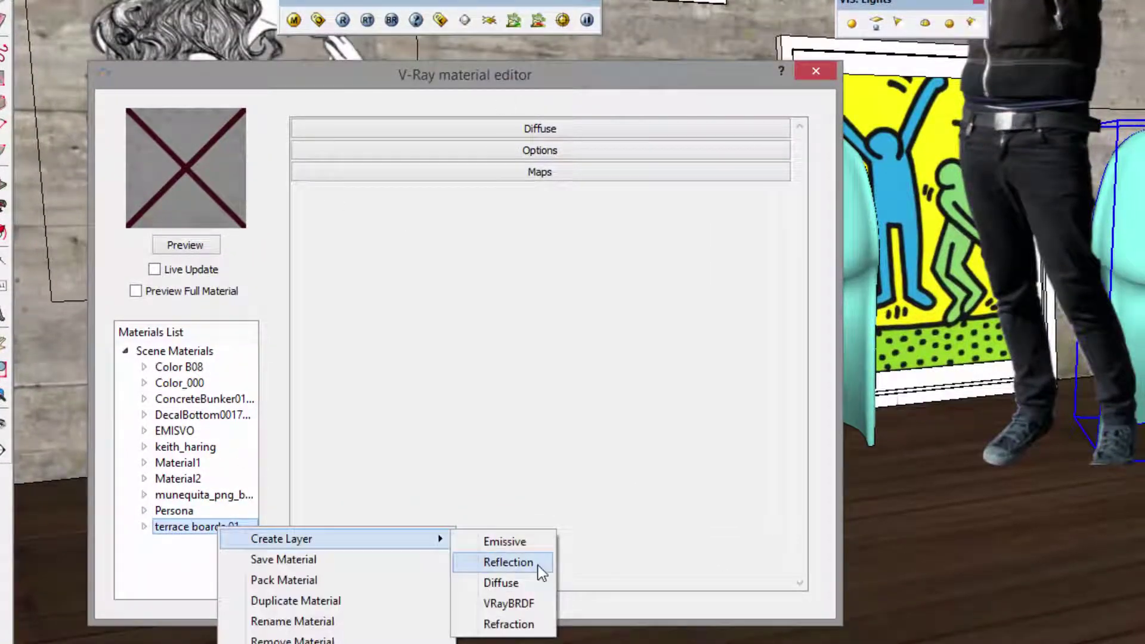
click(539, 565)
click(218, 246)
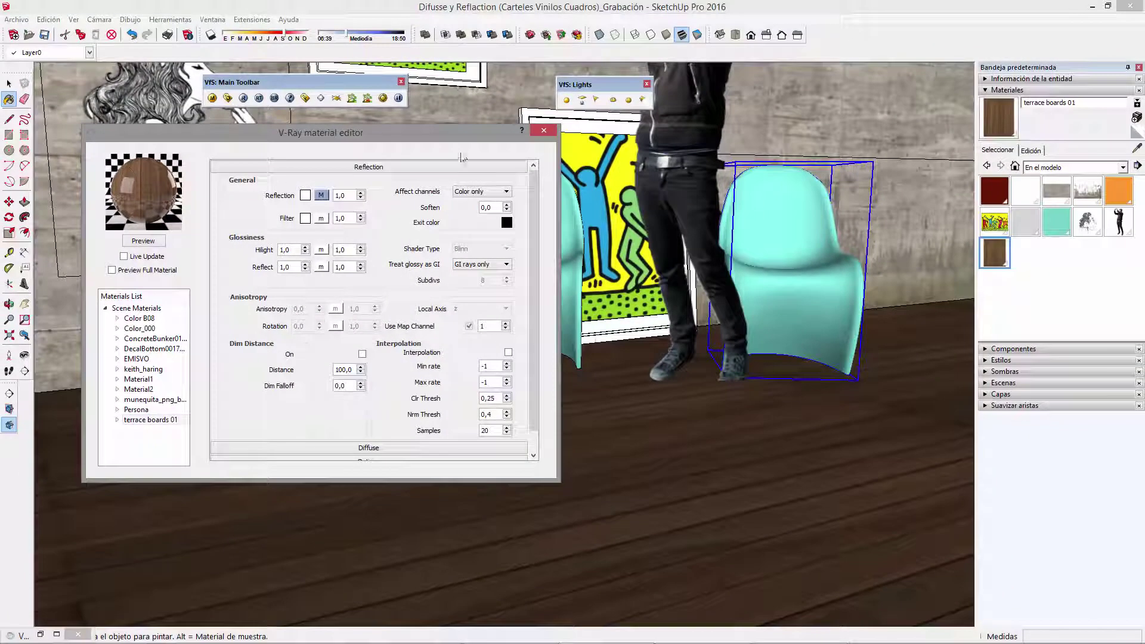
Step: Close the V-Ray material editor and zoom in on the teal chairs
click(544, 131)
scroll(460, 294, up, 3)
scroll(503, 270, up, 3)
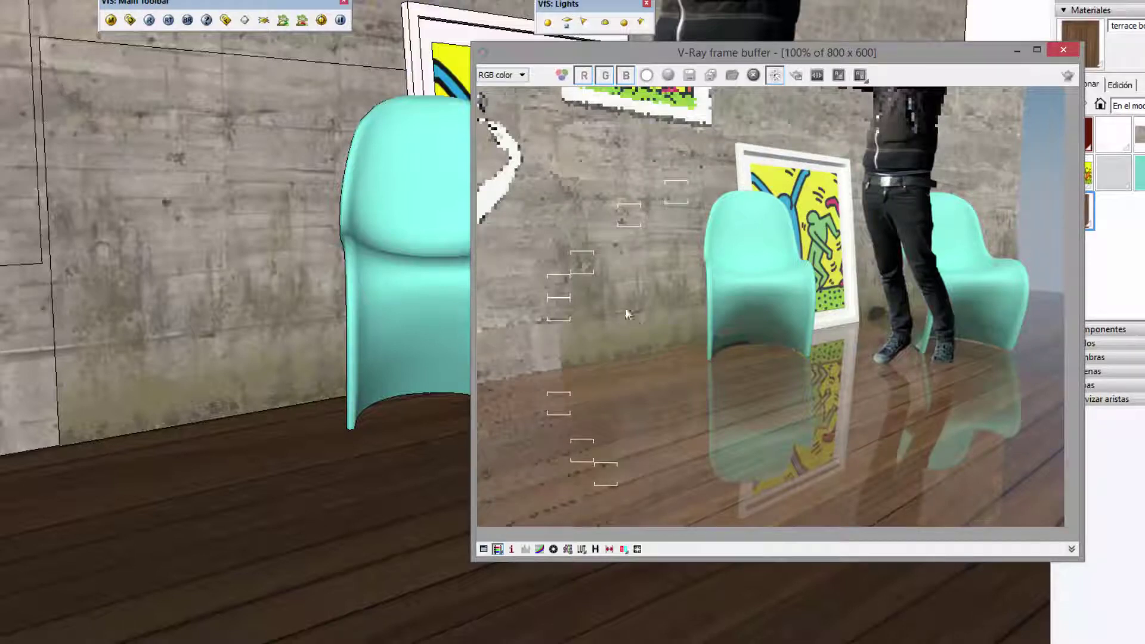
Step: Set the floor Reflection to 0,5 with Hilight and Reflect glossiness 0,75, preview, and close the editor
click(111, 20)
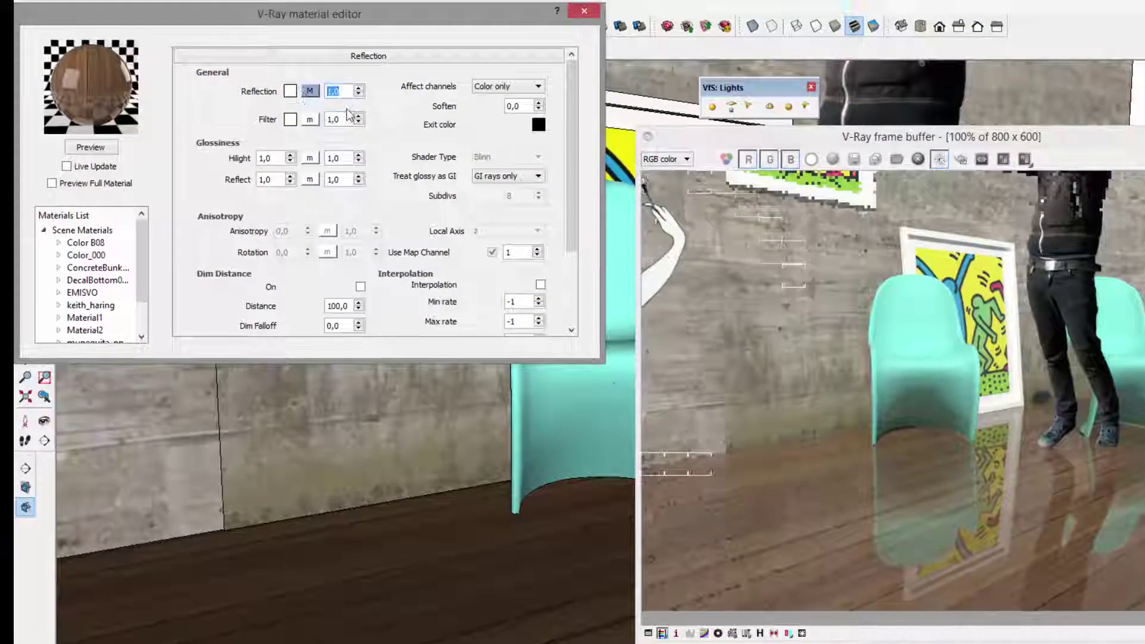
text(0,5)
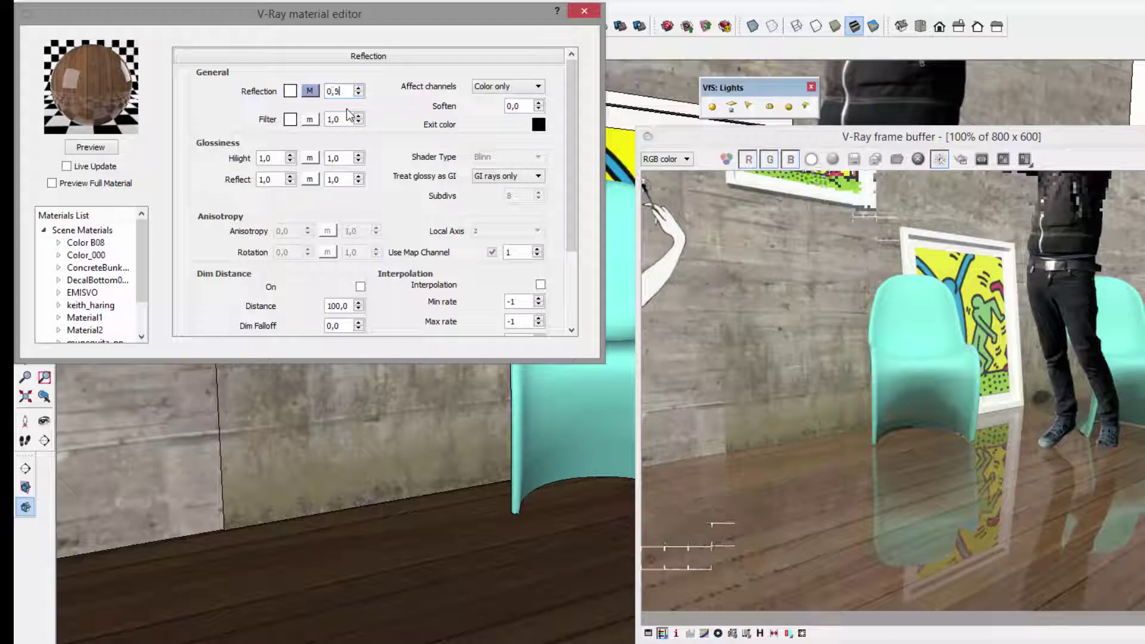
click(90, 146)
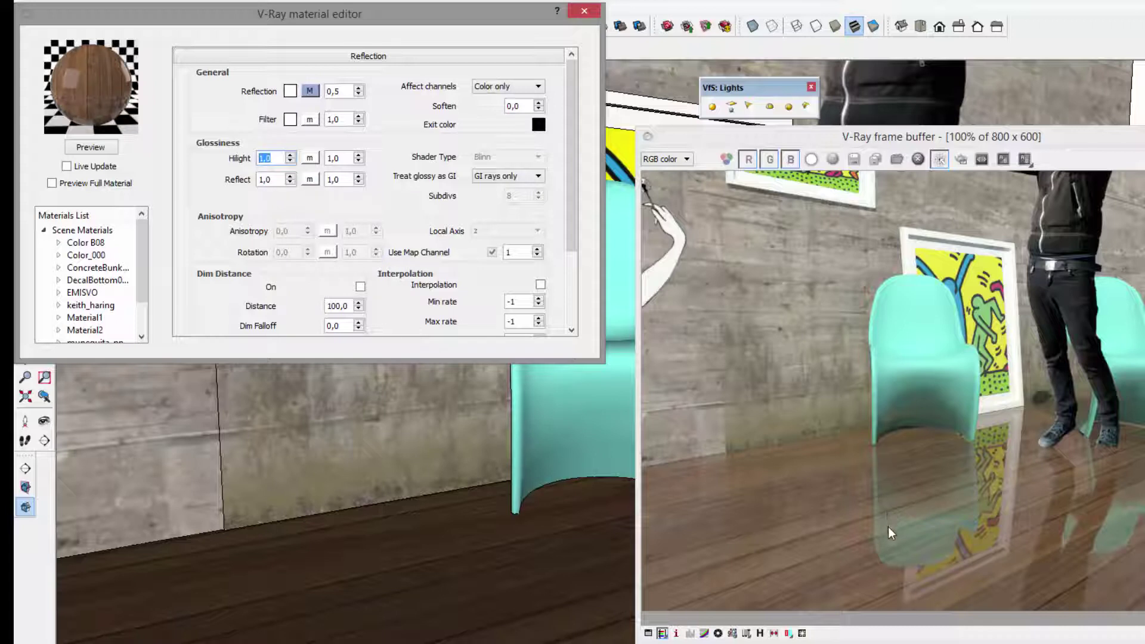
click(956, 484)
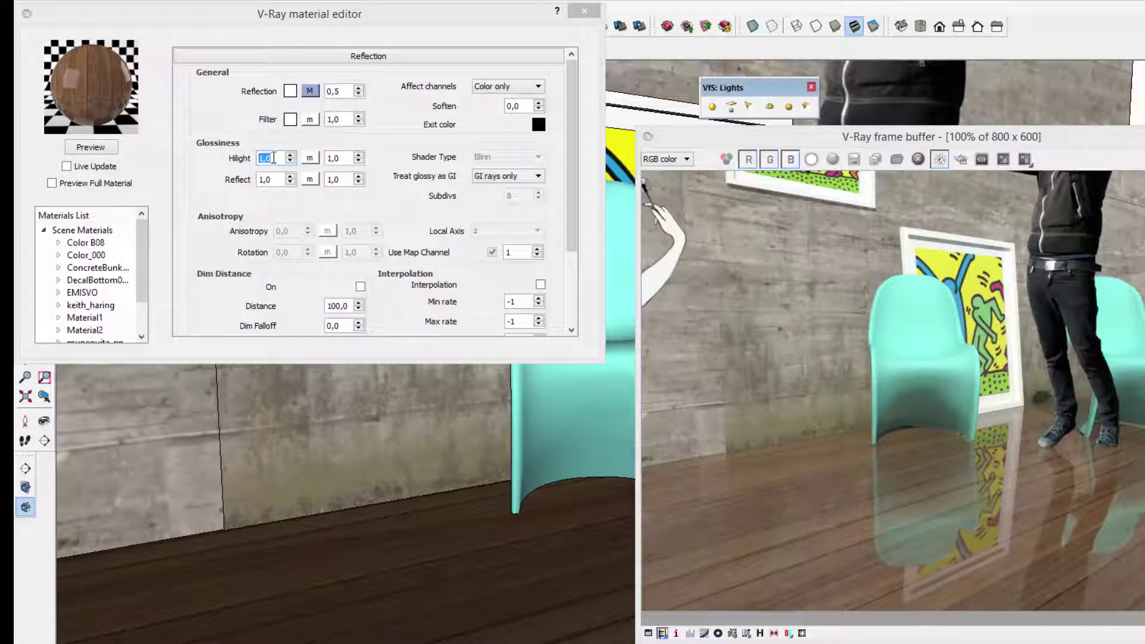
click(273, 158)
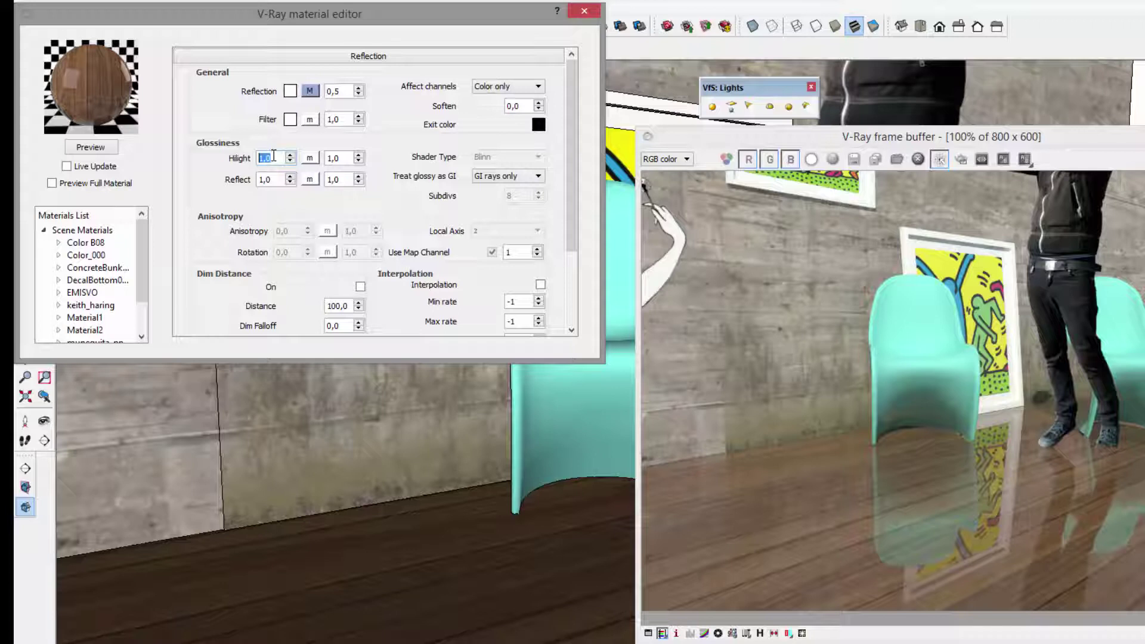
text(0,75)
key(Tab)
text(0)
text(16)
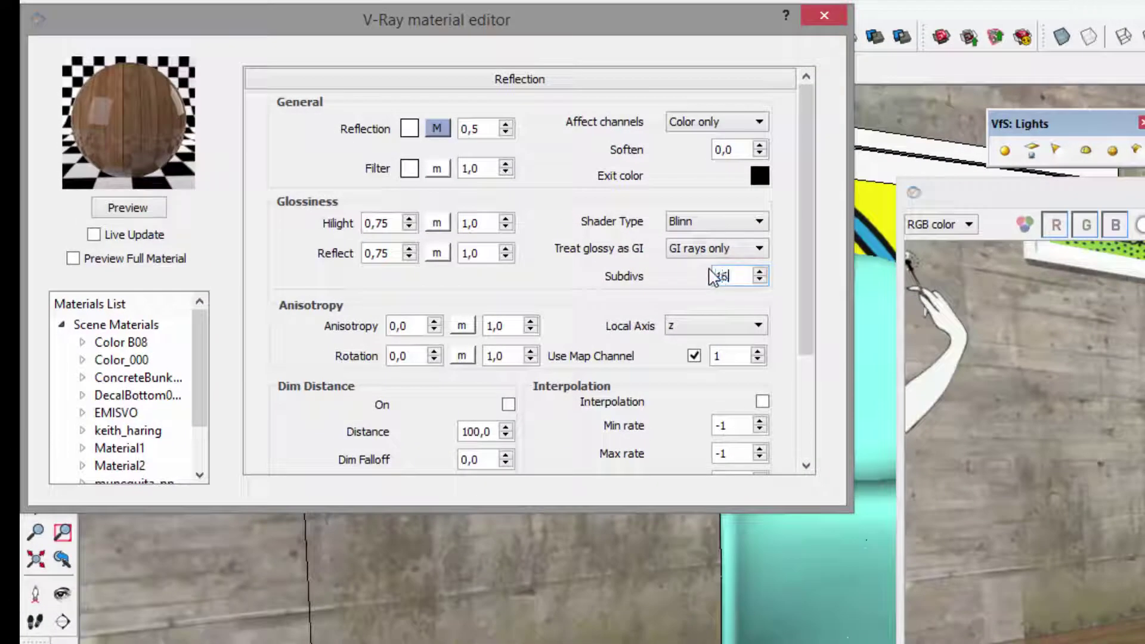
click(141, 206)
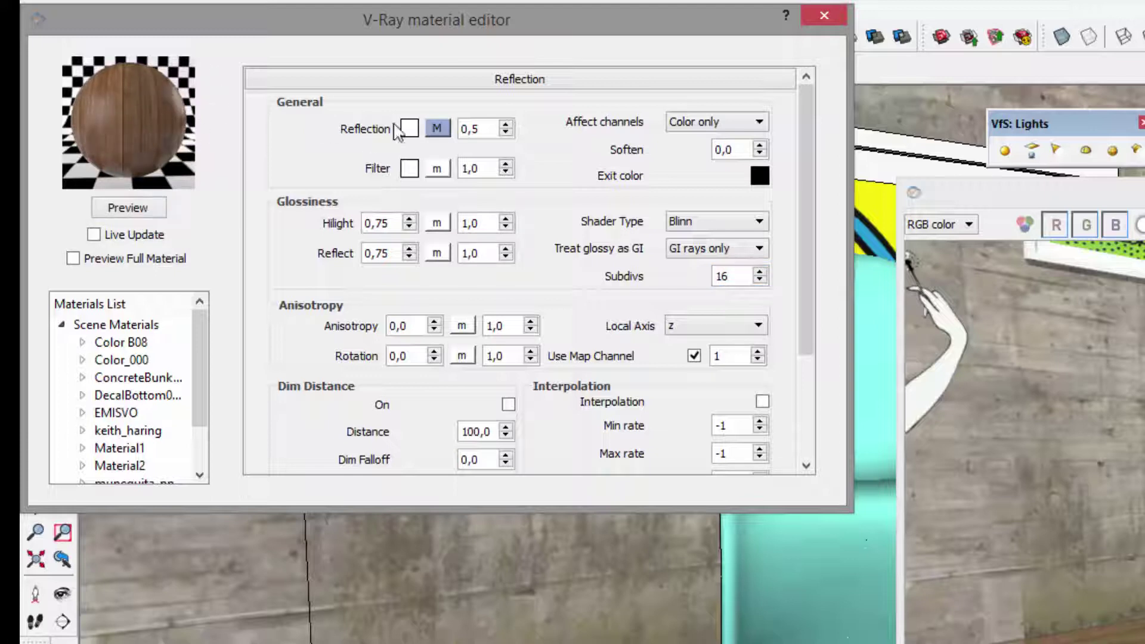
double_click(386, 224)
click(887, 469)
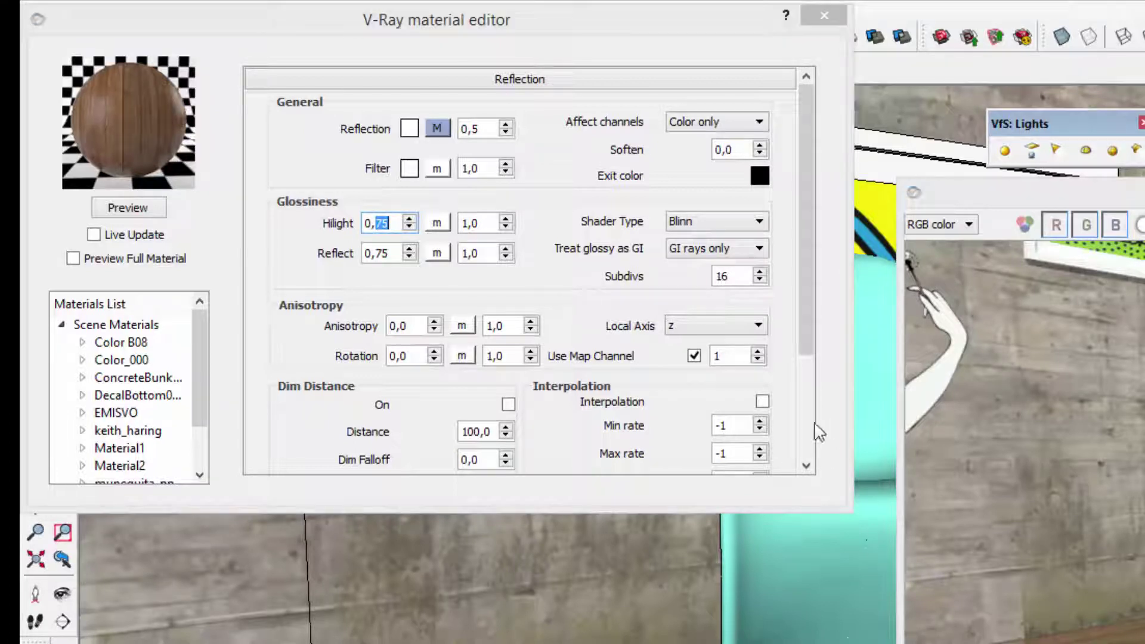
click(823, 15)
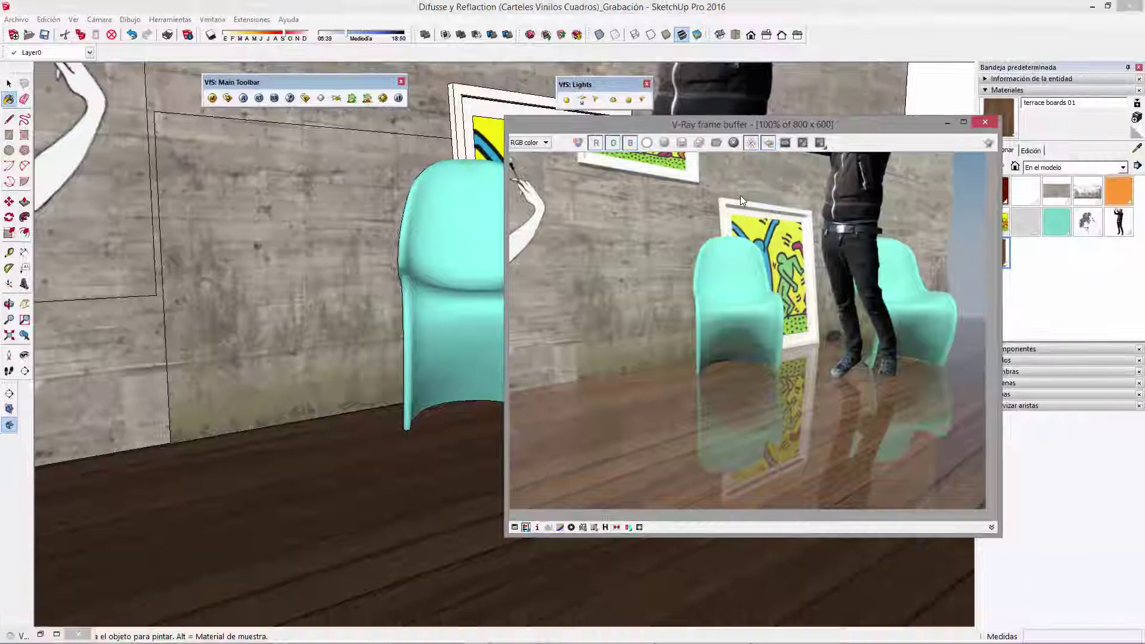
Step: Render only a marked region over the reflective floor in the frame buffer
drag(739, 177, 823, 338)
drag(863, 471, 867, 438)
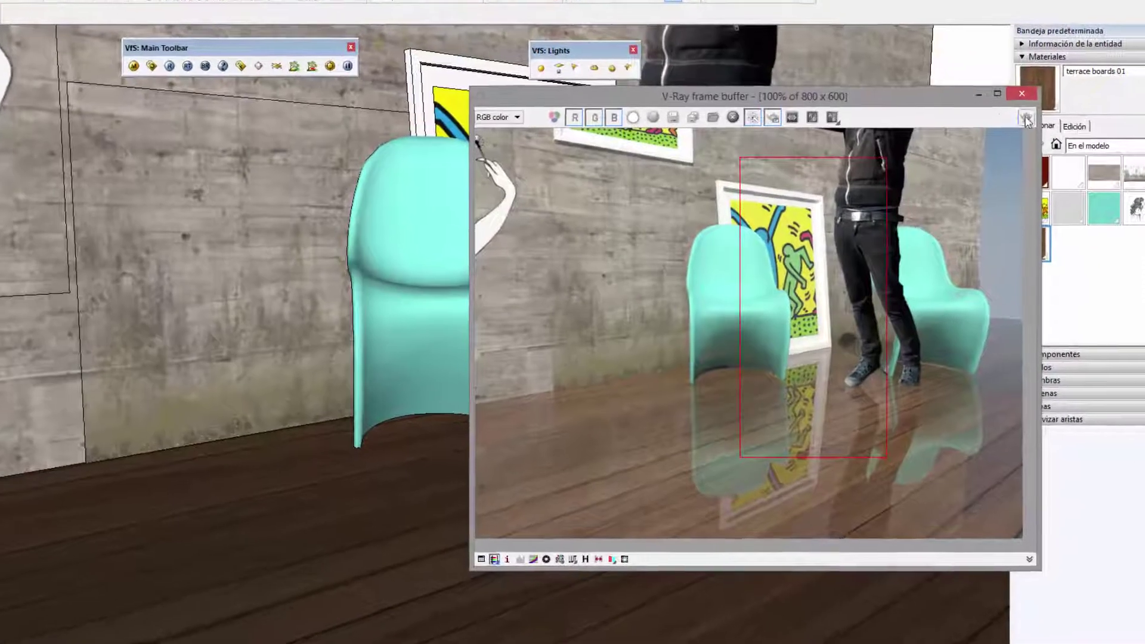
click(1026, 119)
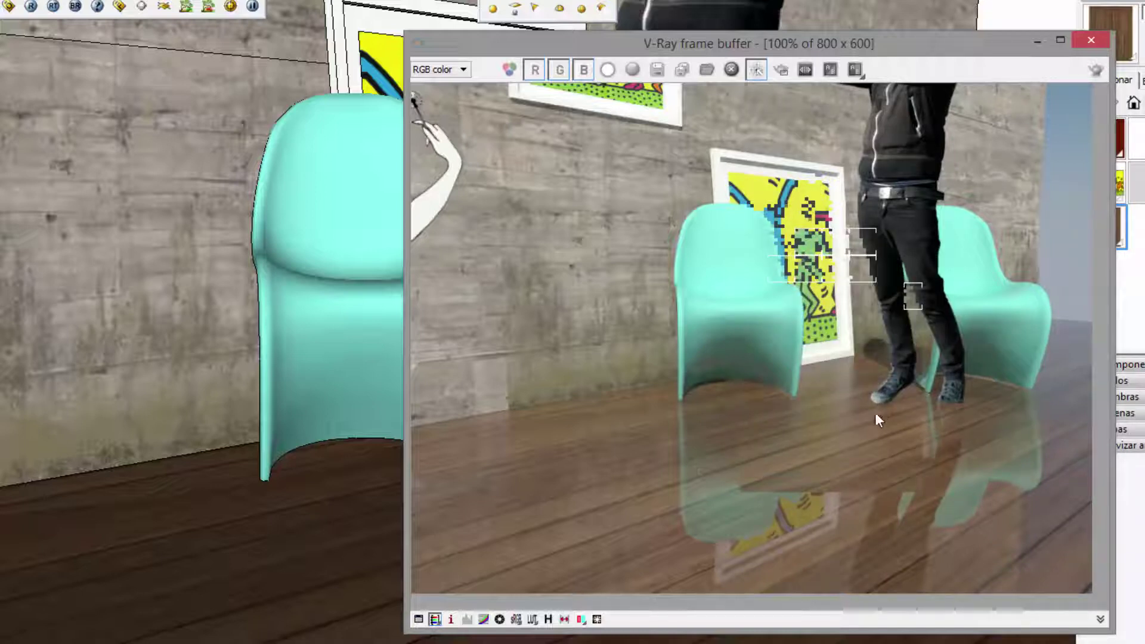
Step: In the reopened material editor, raise the floor Reflection amount from 0,5 to 0,7
scroll(860, 413, up, 1)
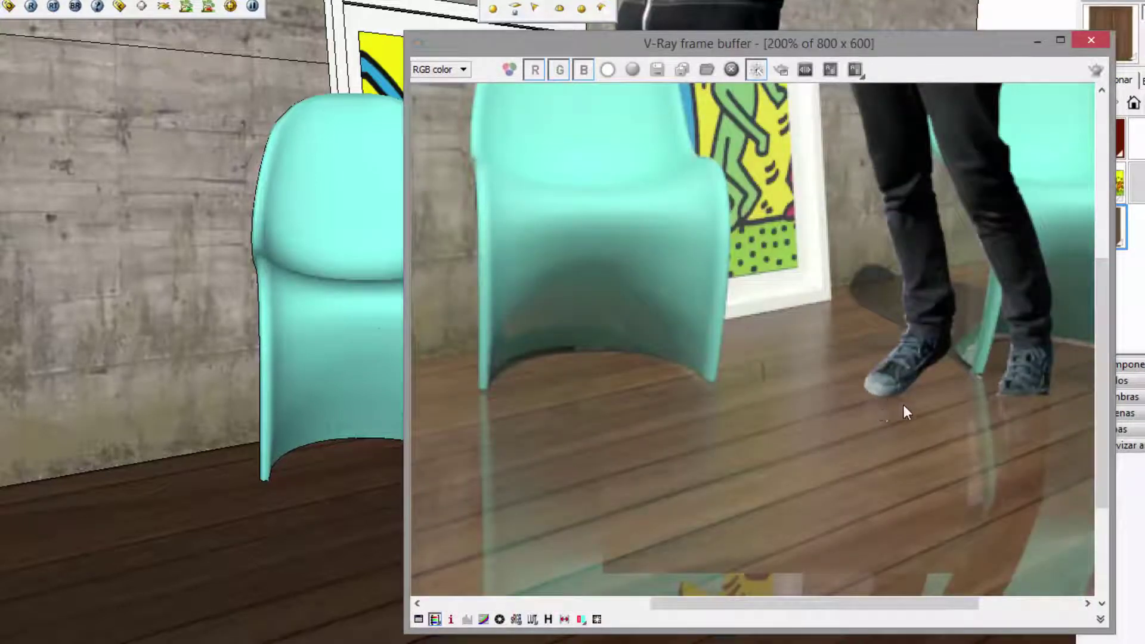
scroll(894, 408, down, 1)
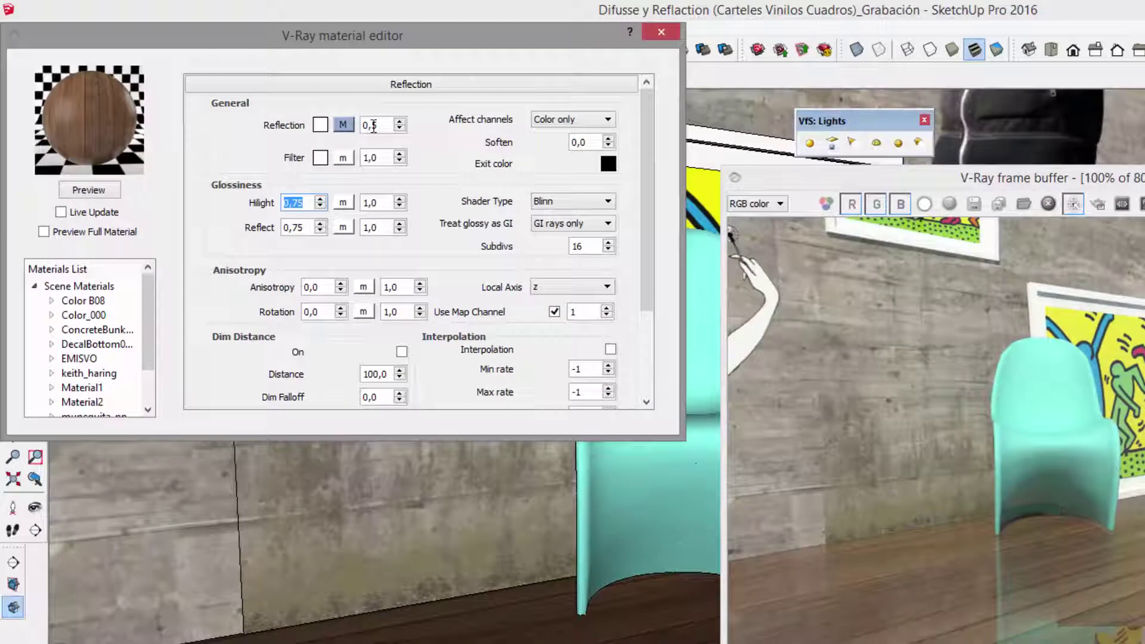
double_click(366, 121)
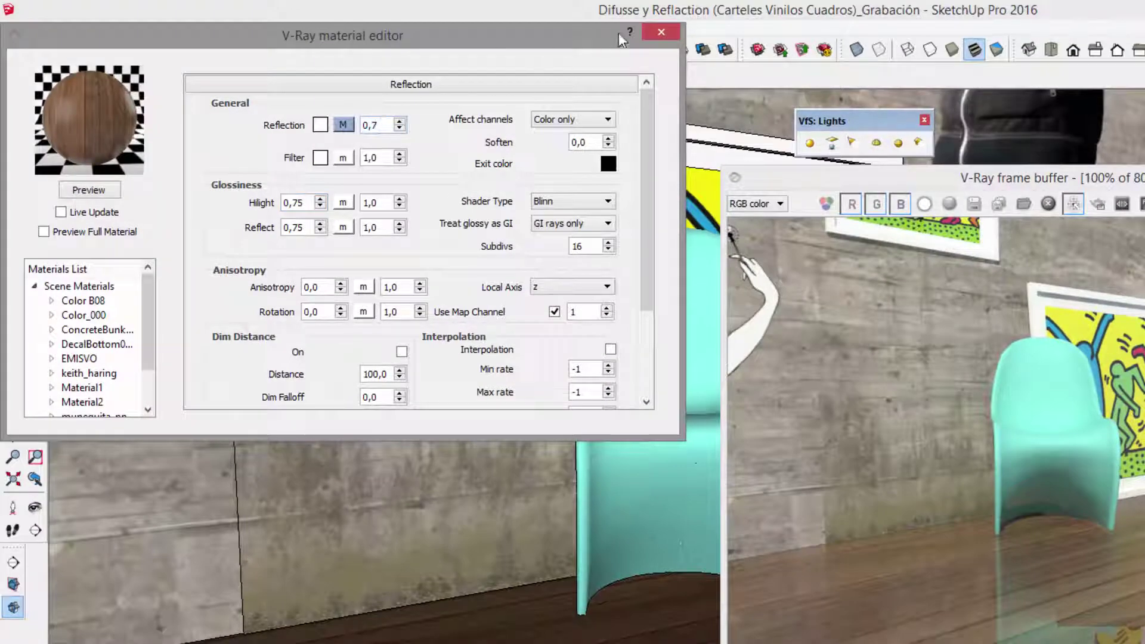
Step: Close the material editor, start a full V-Ray render, and move the frame buffer aside to view the chair
click(657, 33)
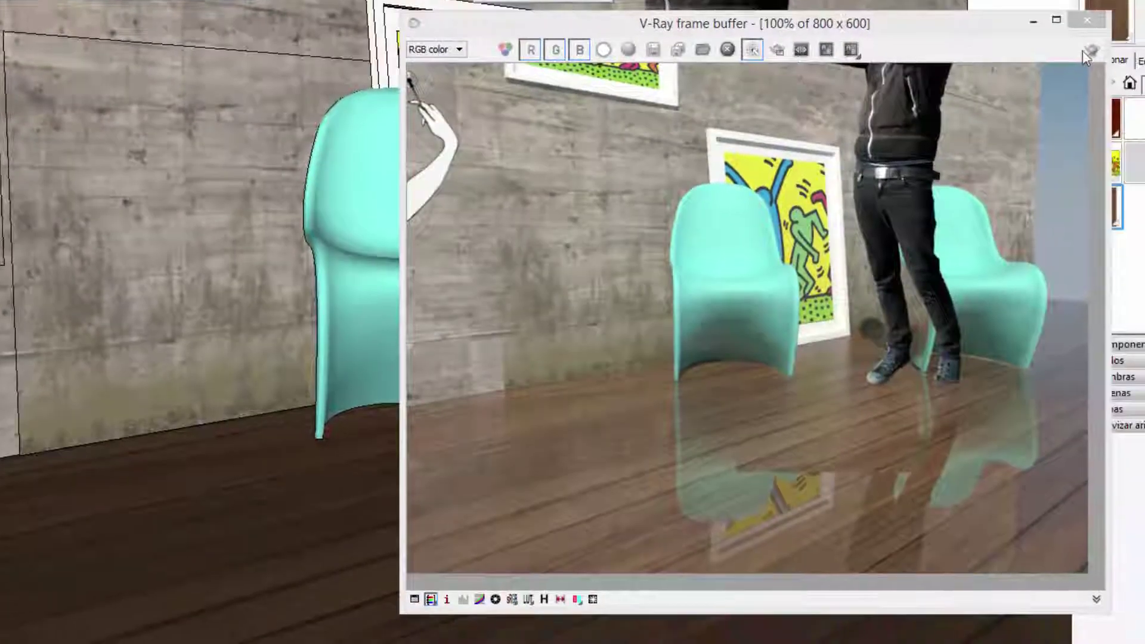
click(1086, 52)
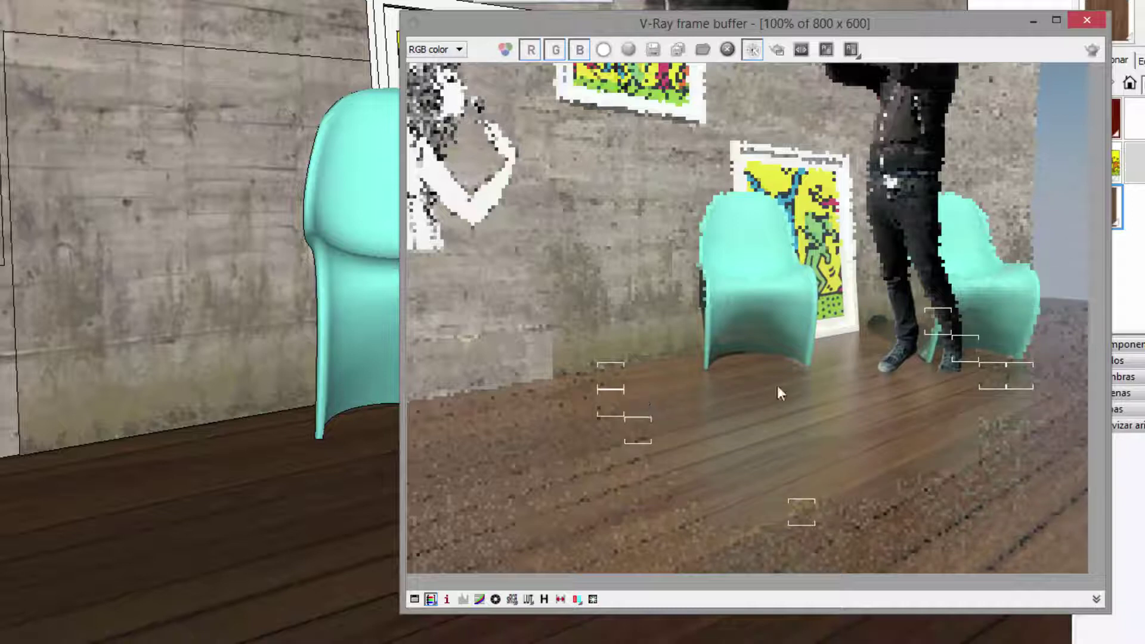
drag(948, 25, 1100, 20)
mouse_move(350, 238)
middle_down()
mouse_move(312, 256)
mouse_move(324, 251)
middle_up()
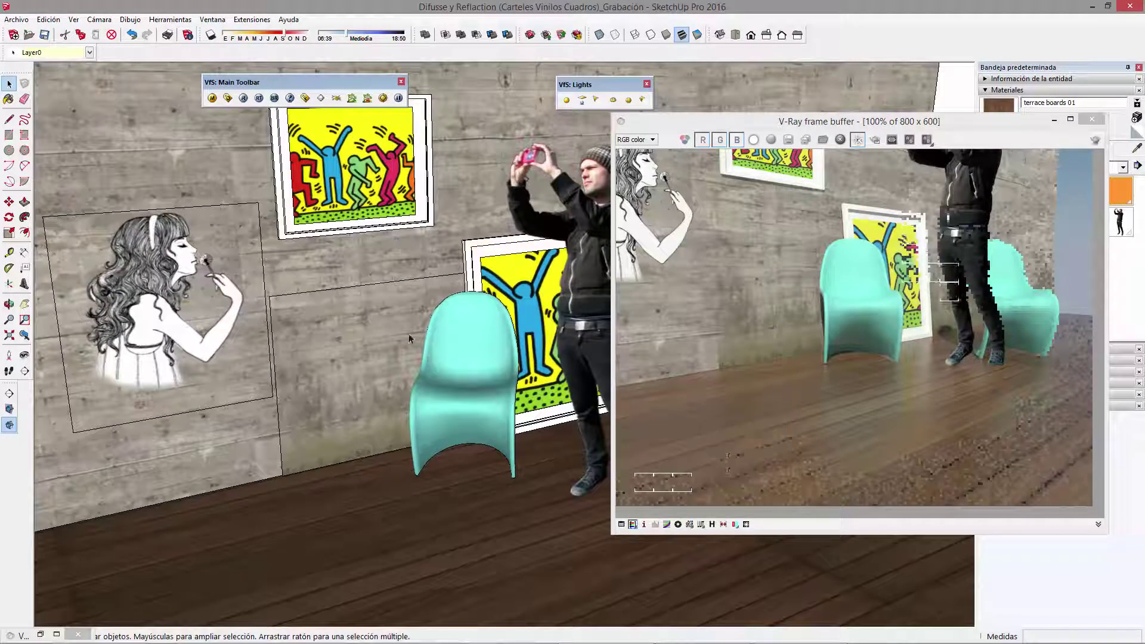
Step: Select the girl decal panel and orbit around the decorated wall to reveal the standing person
click(262, 282)
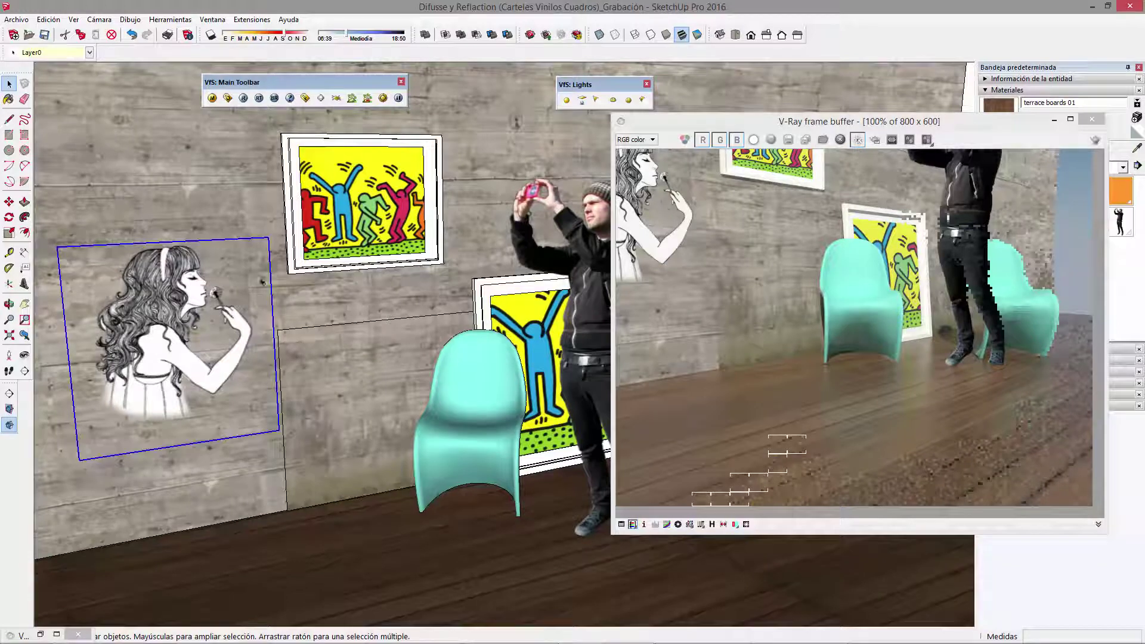
middle_drag(262, 281, 308, 424)
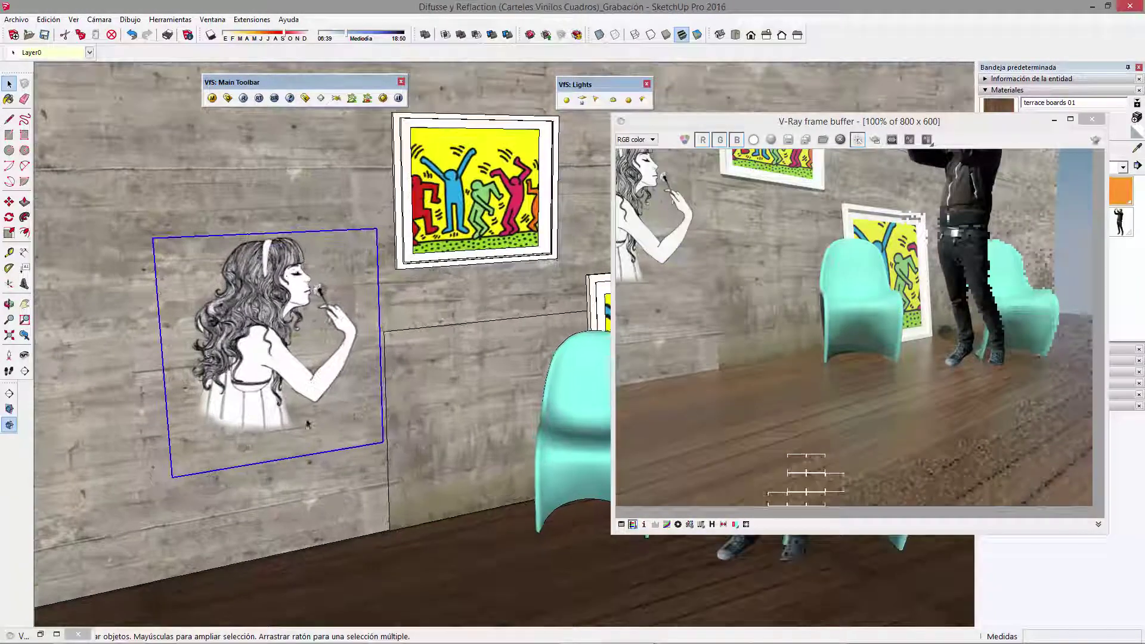
middle_drag(353, 345, 239, 334)
mouse_move(322, 321)
middle_down()
mouse_move(395, 266)
mouse_move(411, 324)
middle_up()
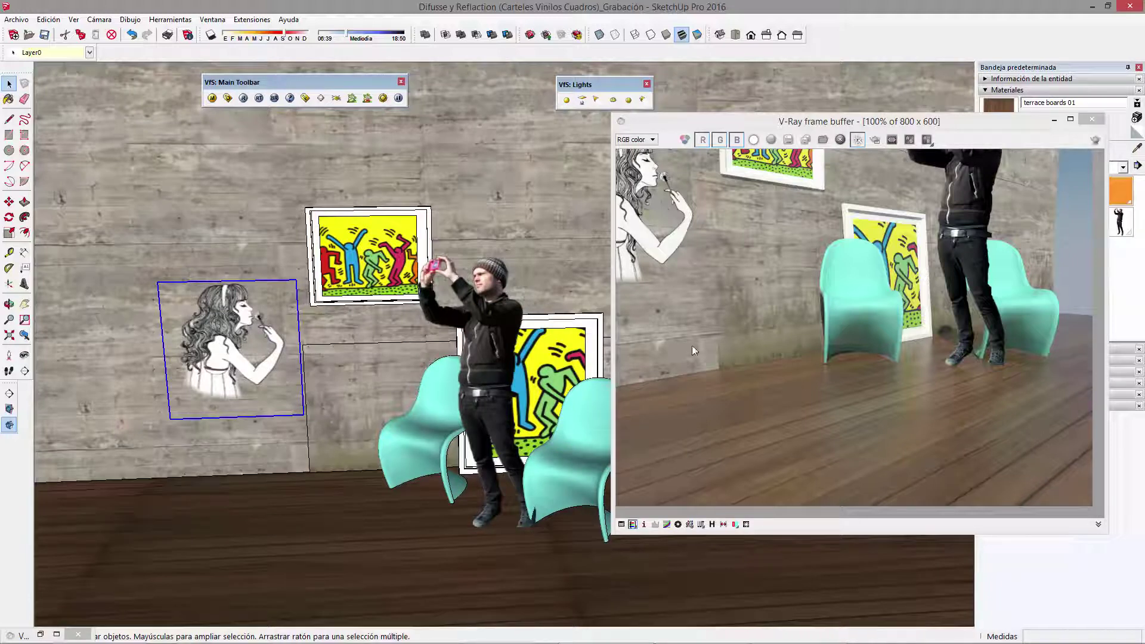
Step: Bring the V-Ray render forward and orbit to frame the man and the two teal chairs
click(716, 337)
middle_drag(530, 406, 419, 382)
mouse_move(330, 398)
middle_down()
mouse_move(382, 453)
mouse_move(300, 430)
middle_up()
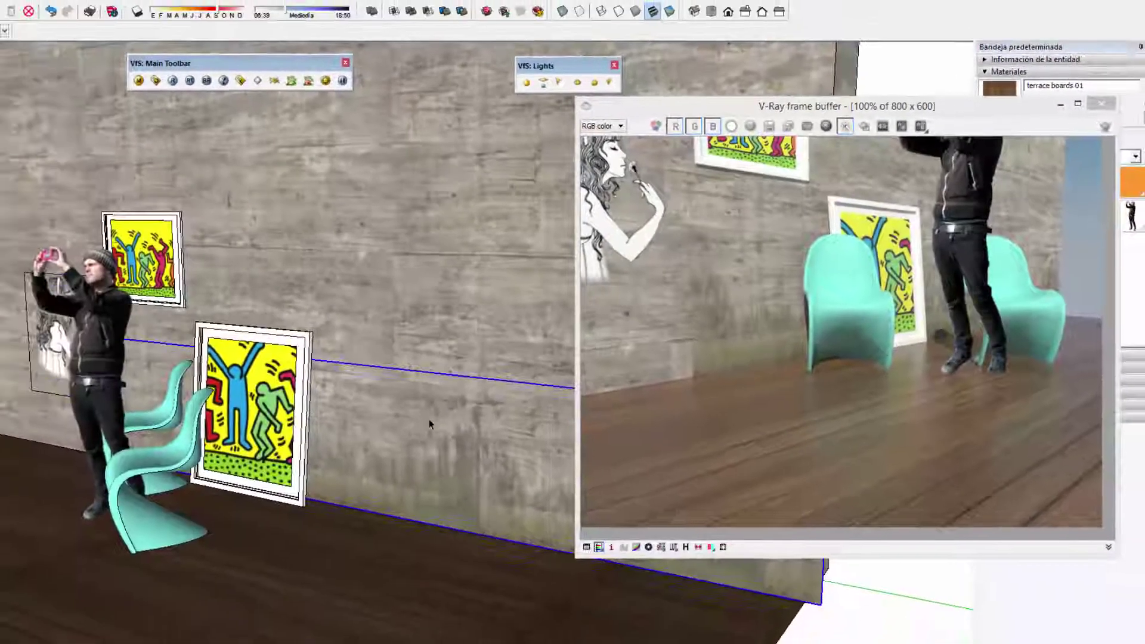
mouse_move(428, 419)
middle_down()
mouse_move(700, 450)
mouse_move(506, 478)
middle_up()
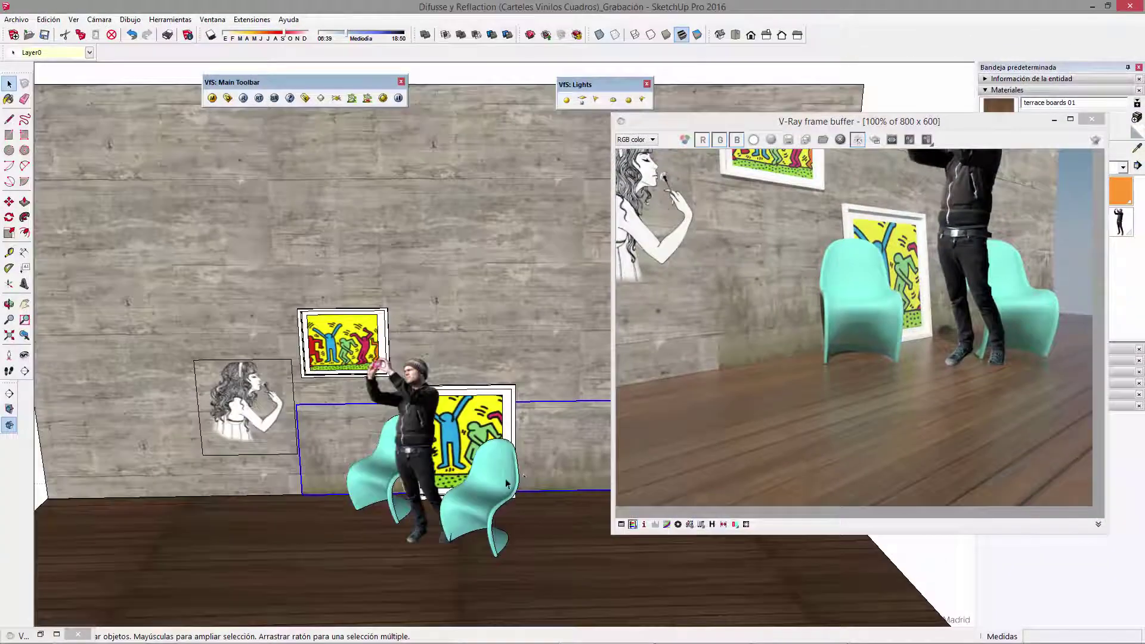
Step: Move the girl decal panel further left along the concrete wall, away from the posters
key(m)
click(304, 500)
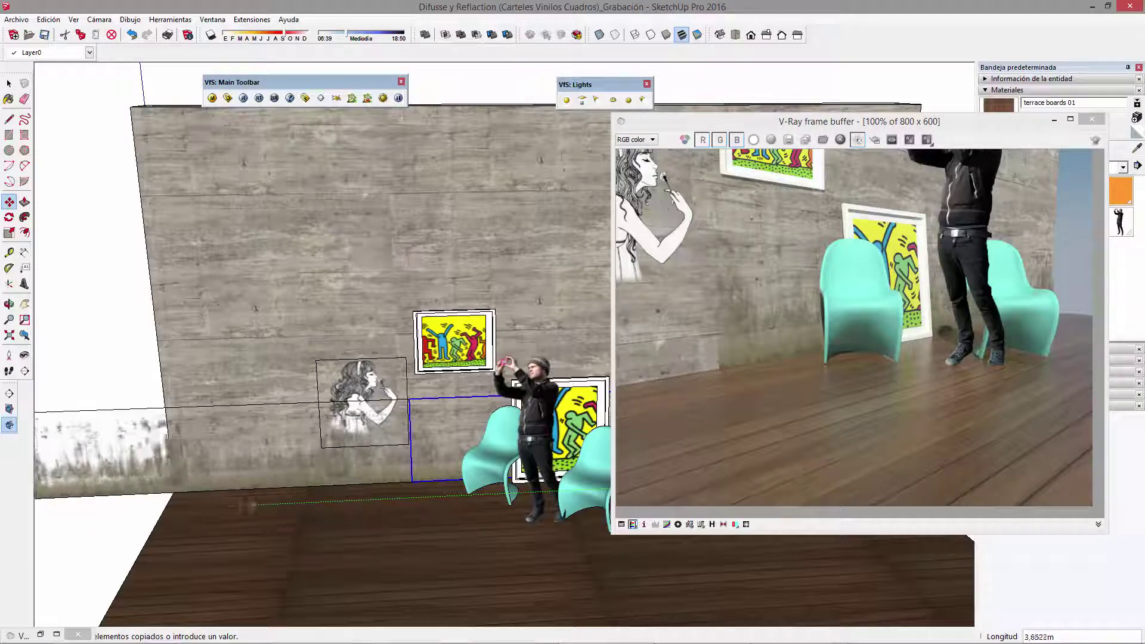
click(112, 508)
key(space)
Step: Review the wall and zoom the V-Ray frame buffer in and out to inspect the render
middle_drag(354, 476, 359, 486)
click(361, 488)
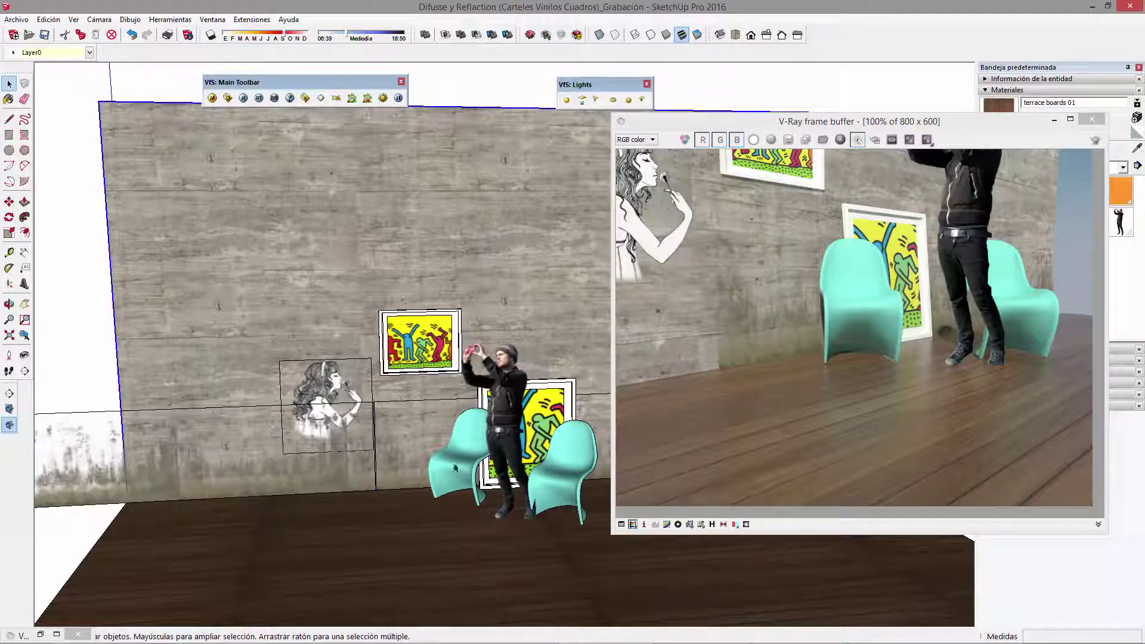
middle_drag(453, 471, 322, 477)
click(878, 381)
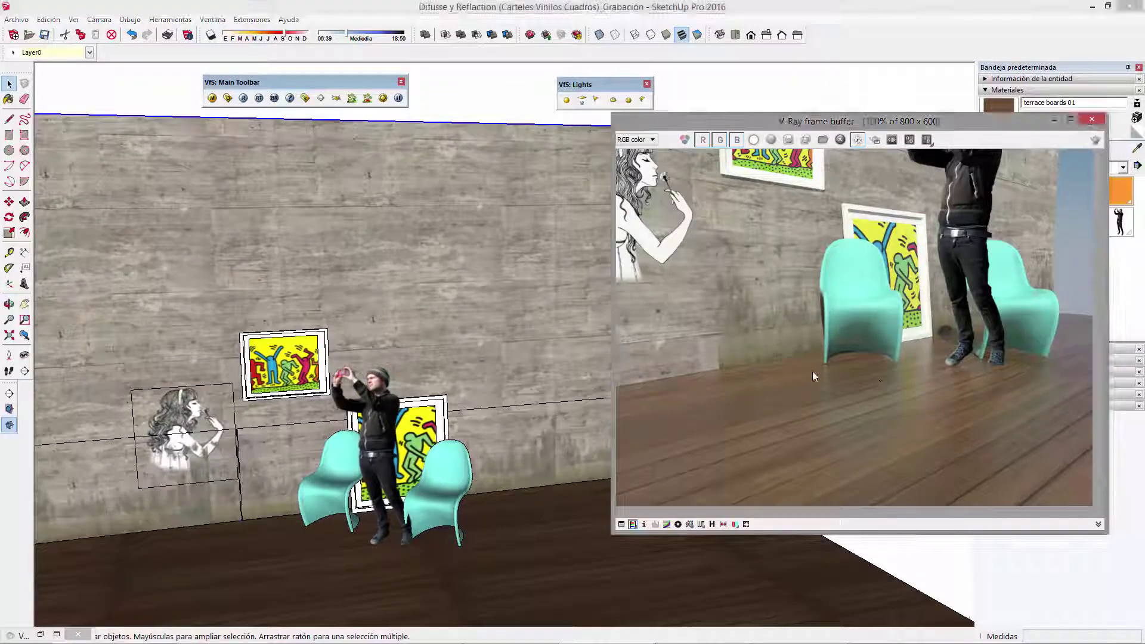
scroll(1046, 364, up, 1)
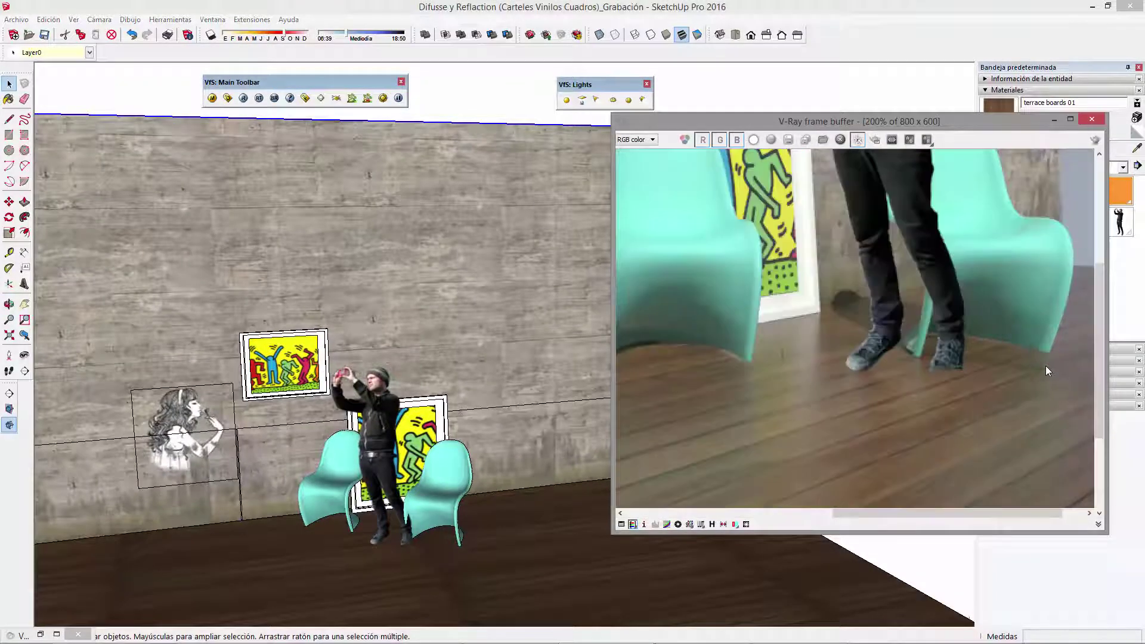
scroll(1037, 382, down, 1)
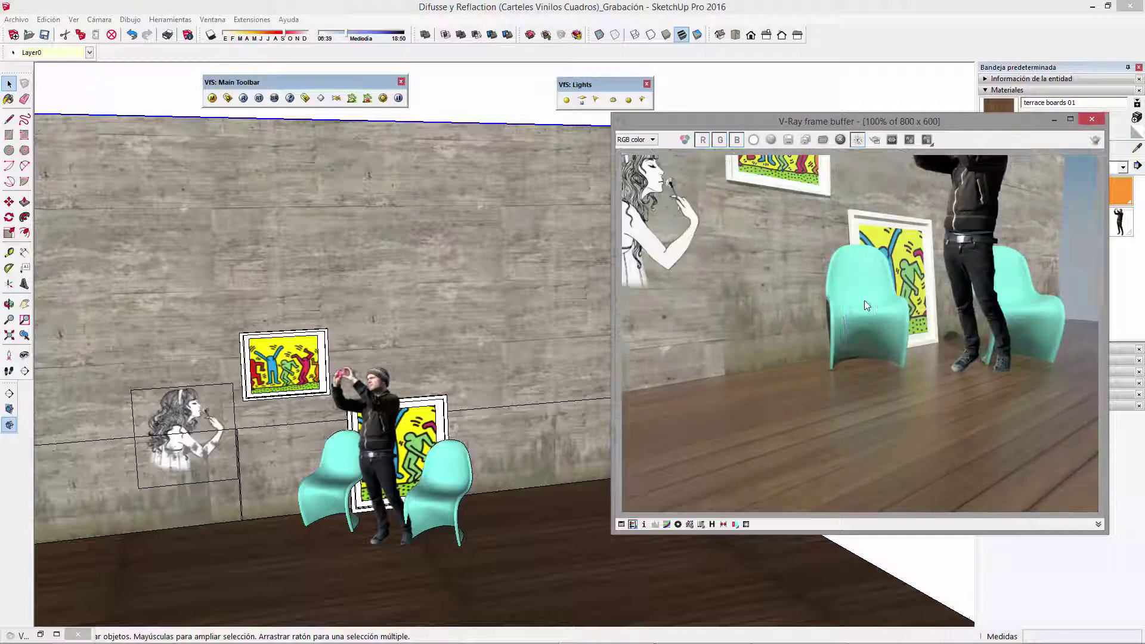
middle_drag(403, 334, 528, 303)
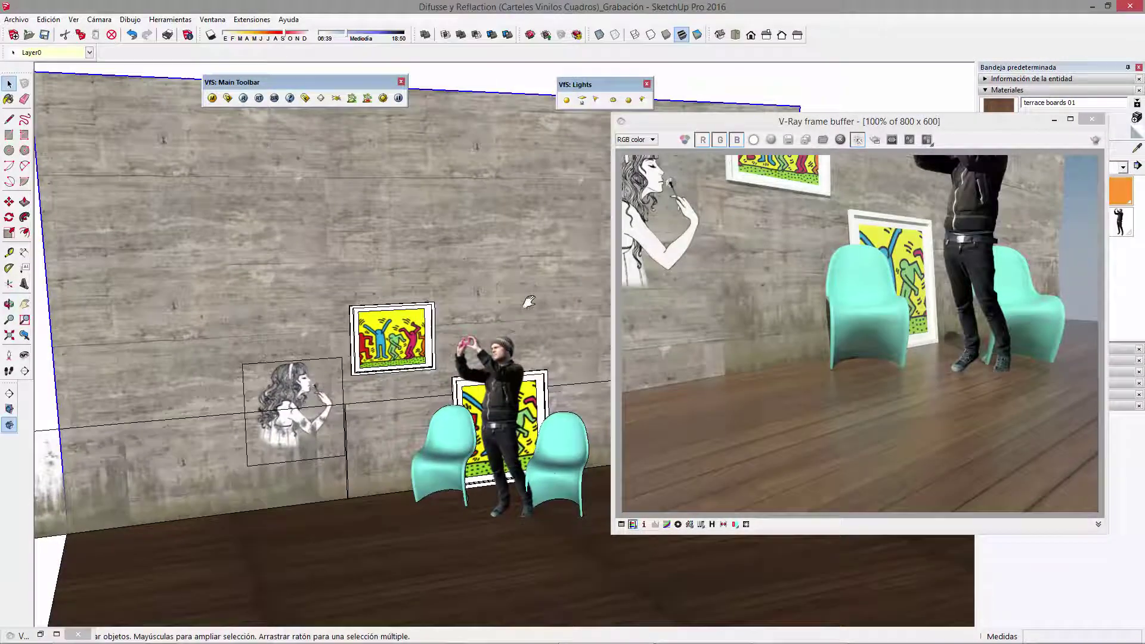